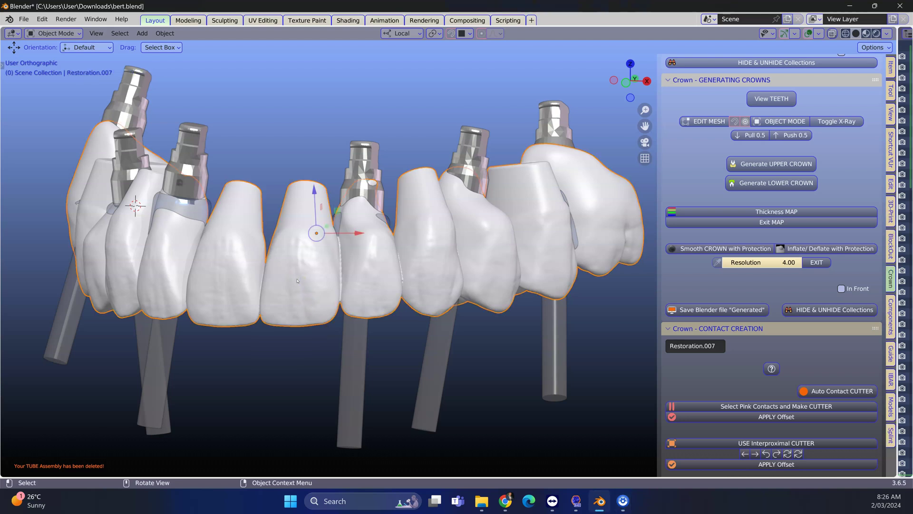
Unhide all hidden models and restore the normal layout with the outliner
middle_click_drag(298, 281, 298, 283)
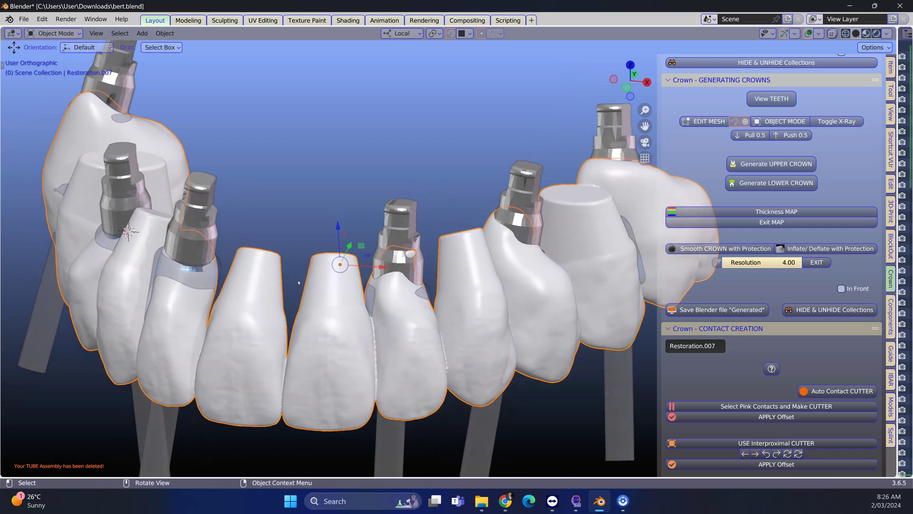
middle_click_drag(298, 282, 298, 283)
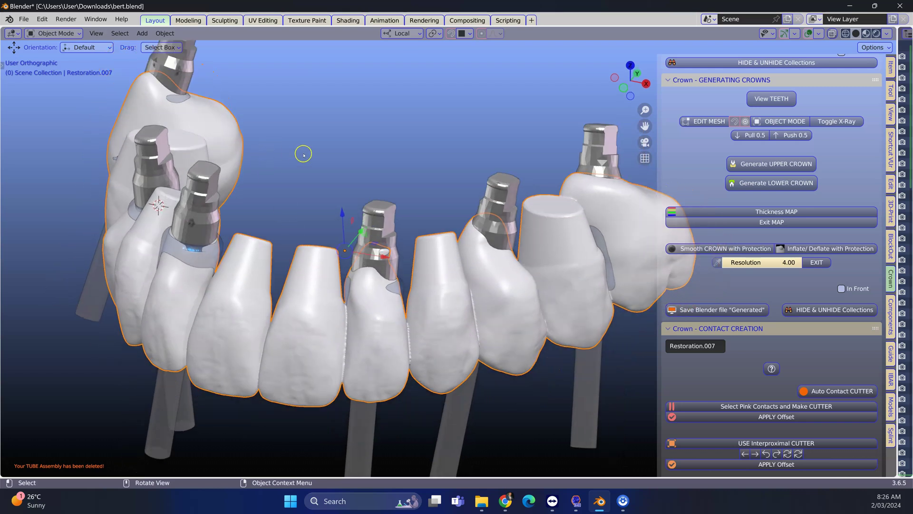
left_click(304, 154)
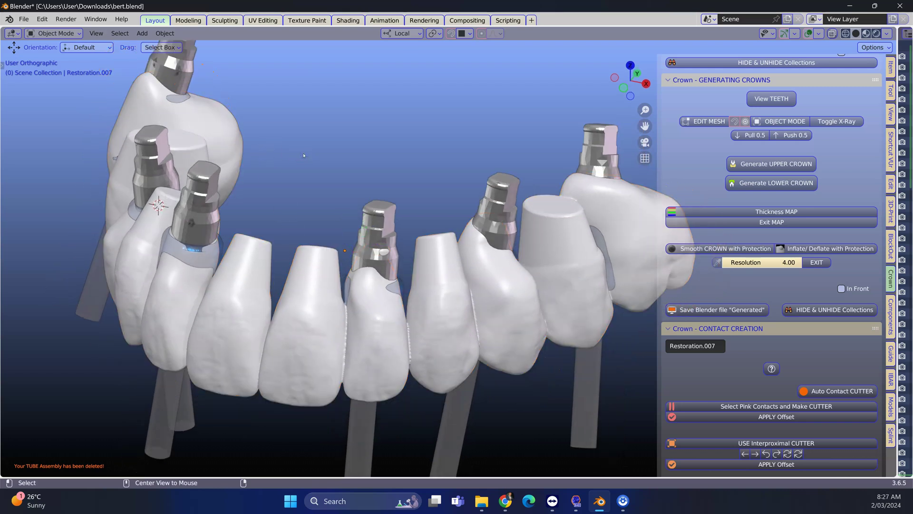
key("alt+h")
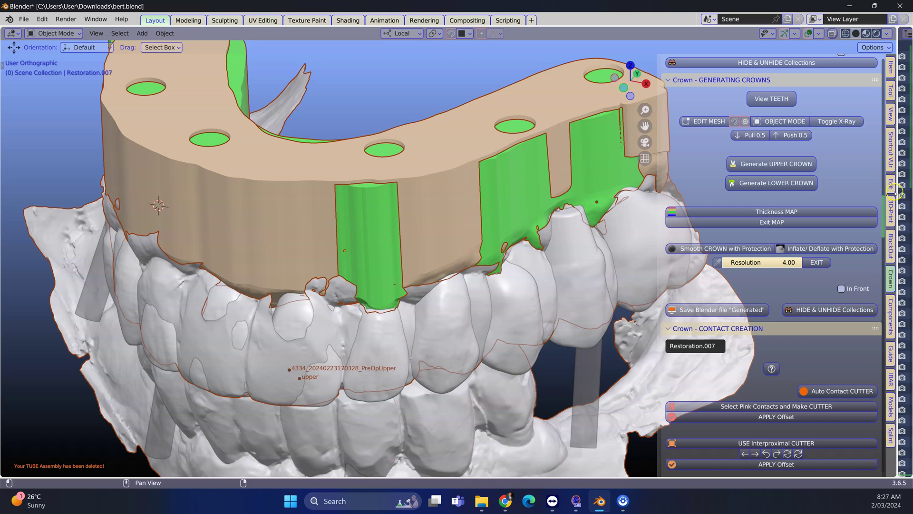
key("g")
key("ctrl+space")
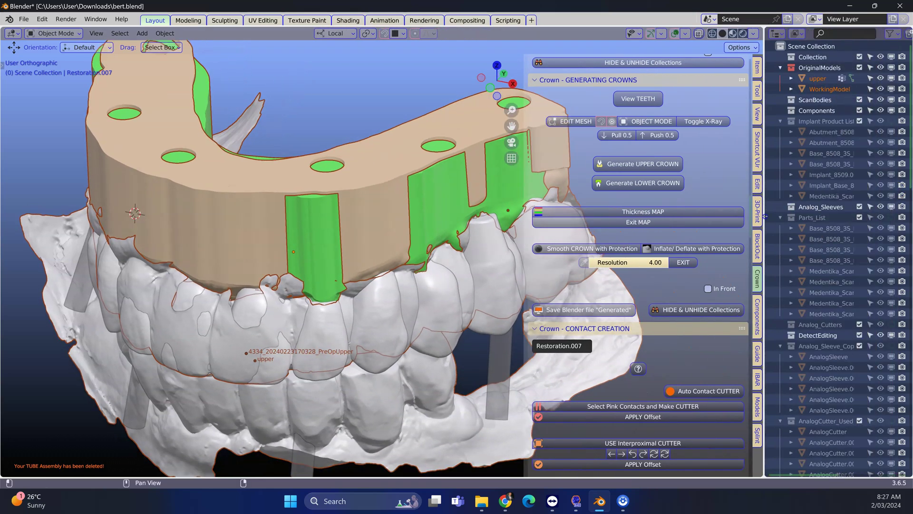
Widen the outliner and enable two extra restriction columns in its Filter popover
mouse_move(307, 233)
middle_mouse_down()
mouse_move(278, 242)
mouse_move(271, 216)
middle_mouse_up()
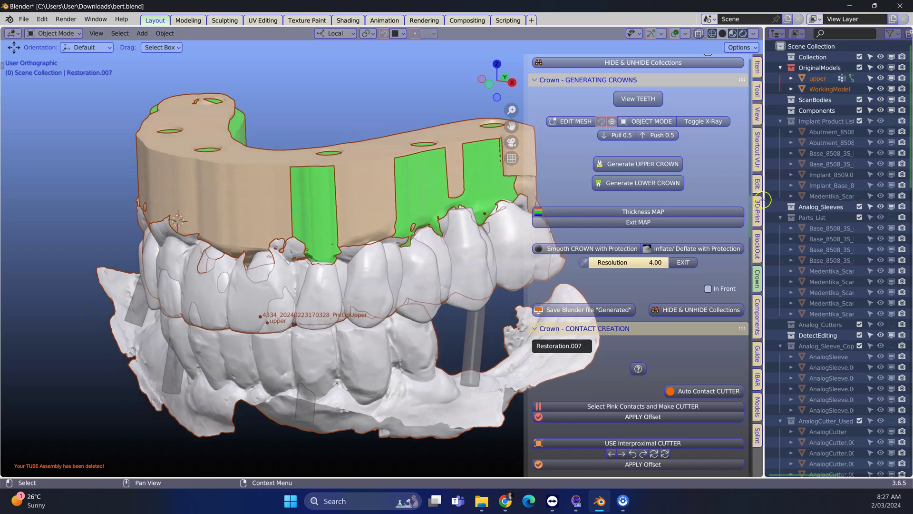
left_click_drag(763, 200, 682, 200)
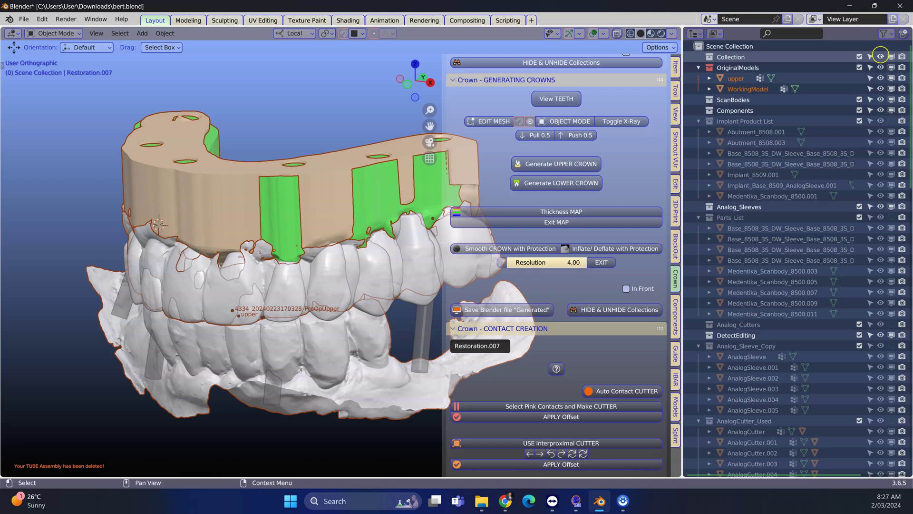
left_click(887, 34)
left_click(819, 68)
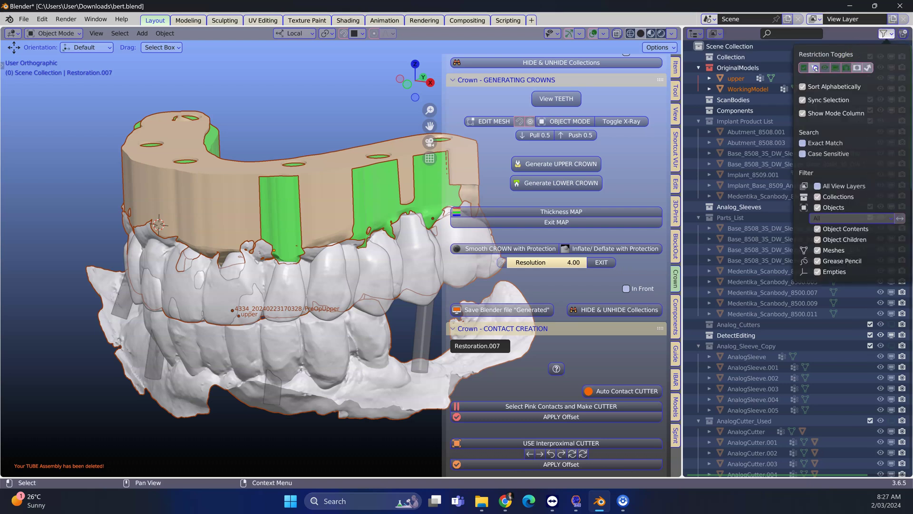
left_click(837, 68)
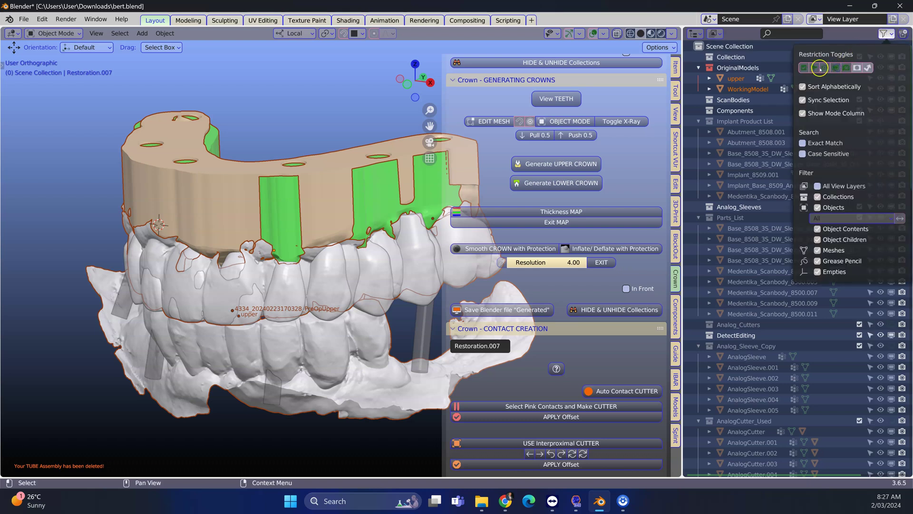
left_click(843, 33)
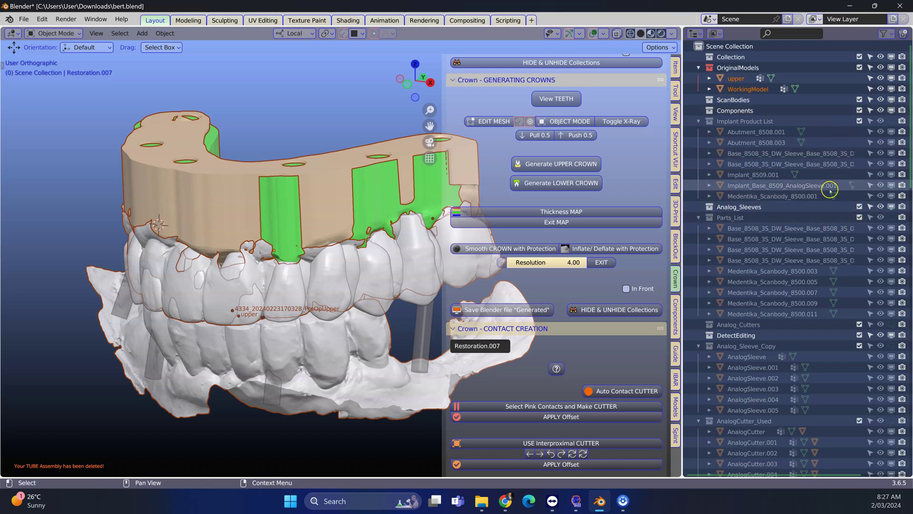
Hide WorkingModel, upper, PreOpUpper and LowerJaw using their outliner eye icons
left_click(335, 167)
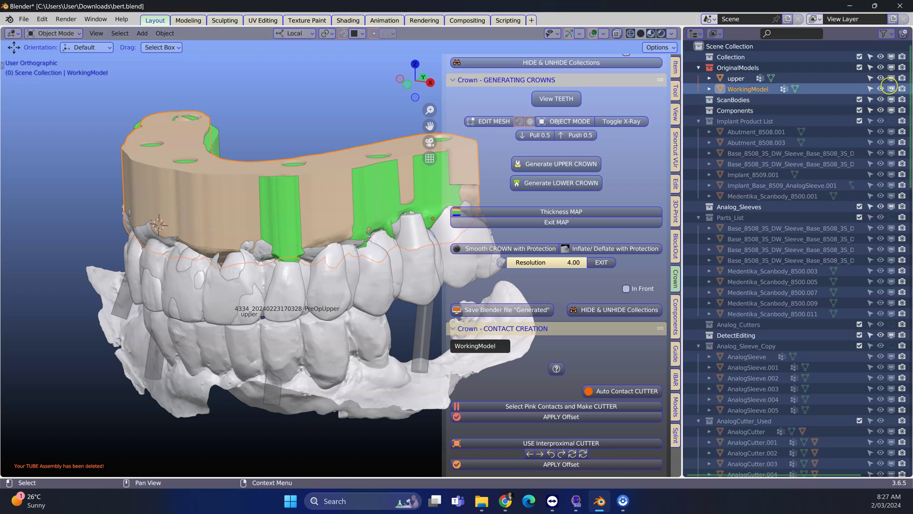
left_click(891, 88)
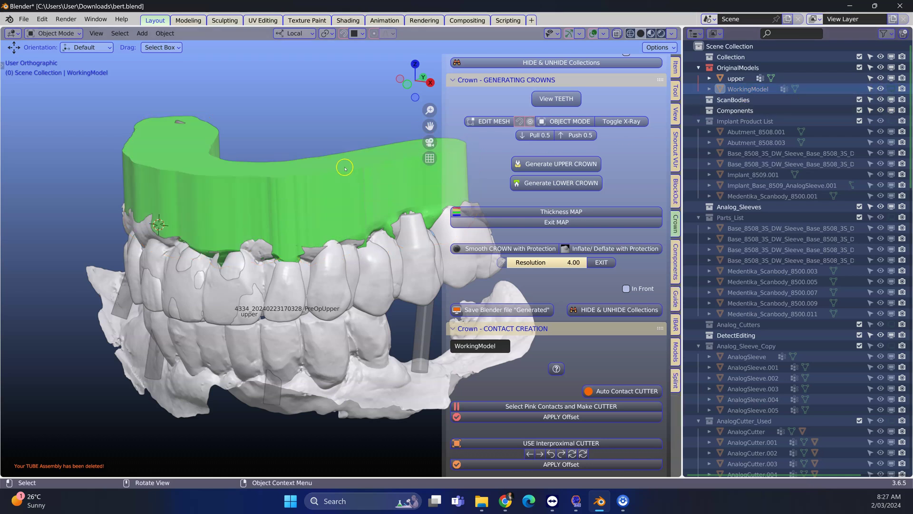
left_click(735, 78)
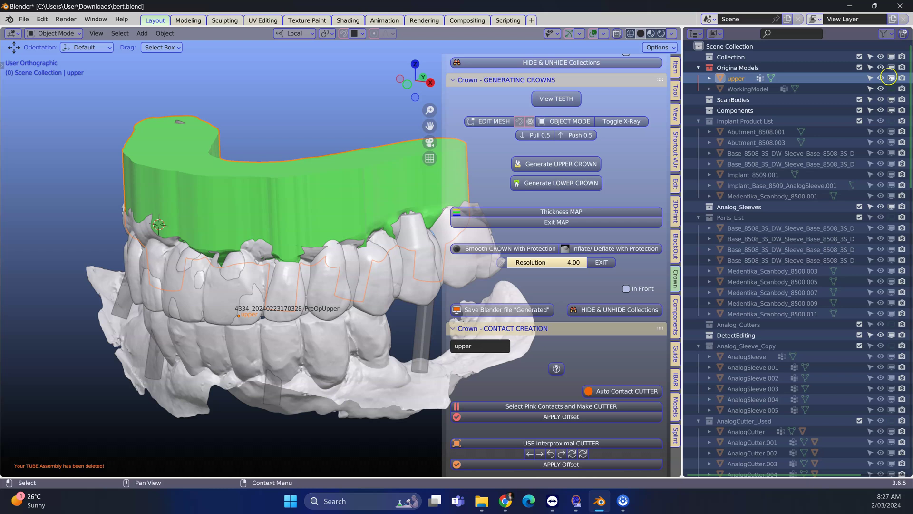
left_click(890, 77)
left_click(326, 209)
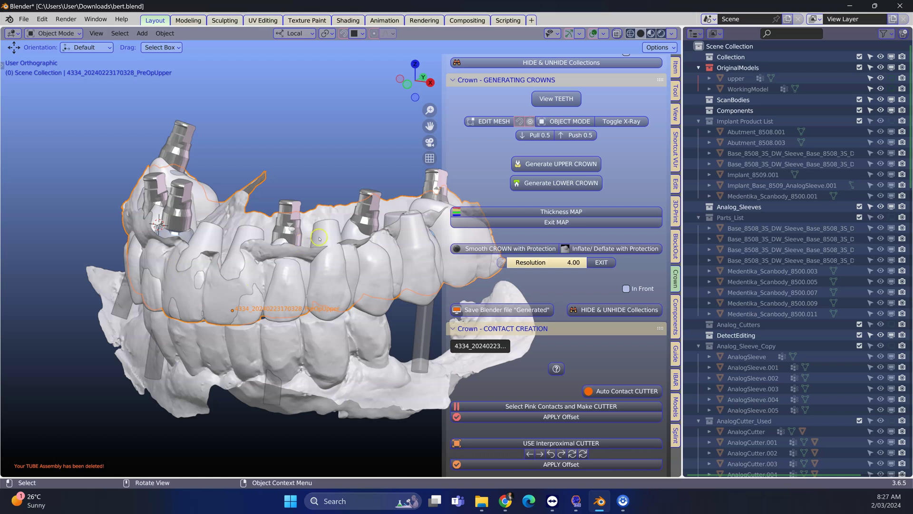
scroll(791, 321, "down", 5)
scroll(791, 321, "down", 5)
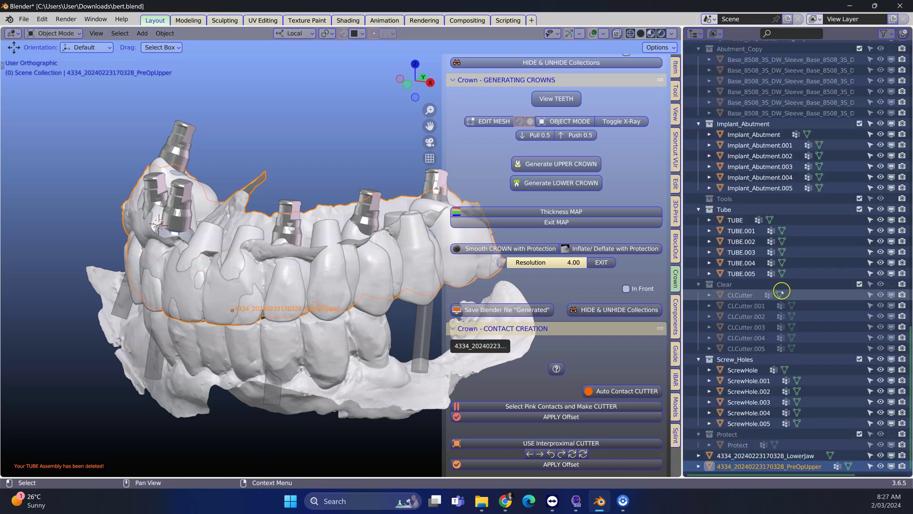
left_click(880, 466)
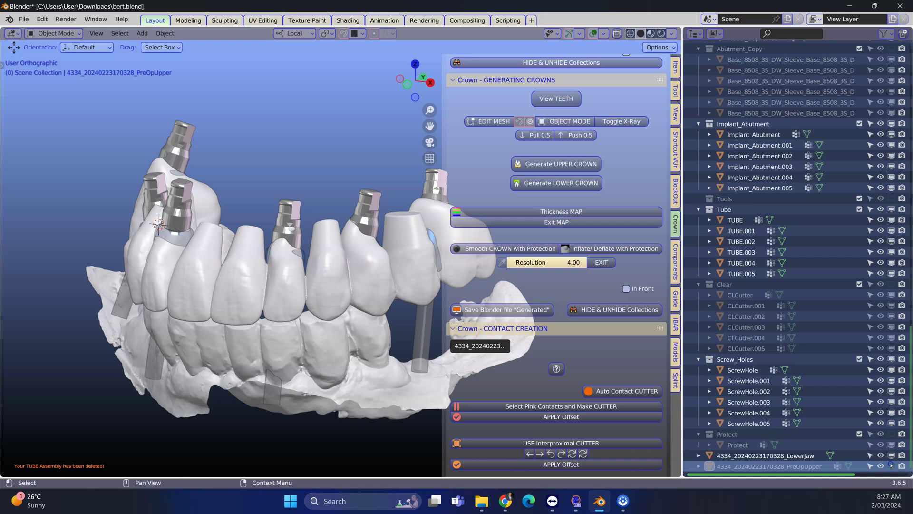
left_click(360, 342)
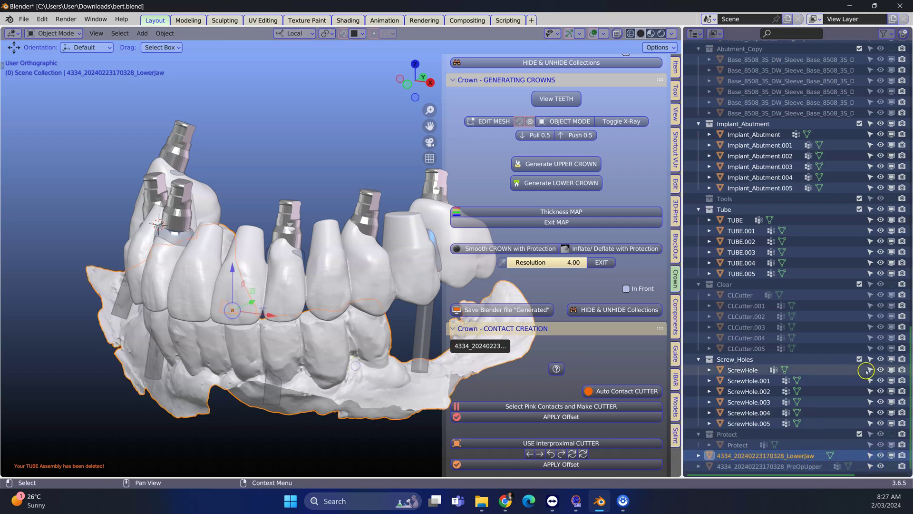
left_click(881, 455)
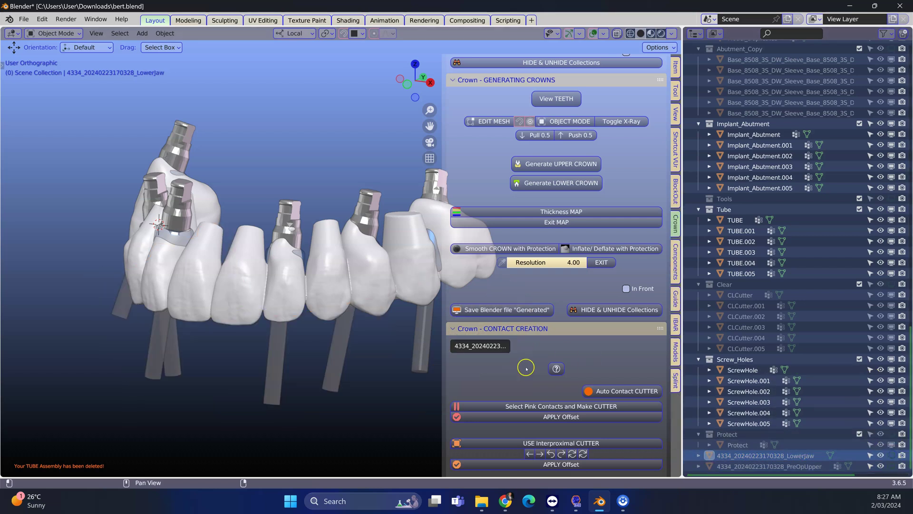
middle_click_drag(328, 332, 299, 286)
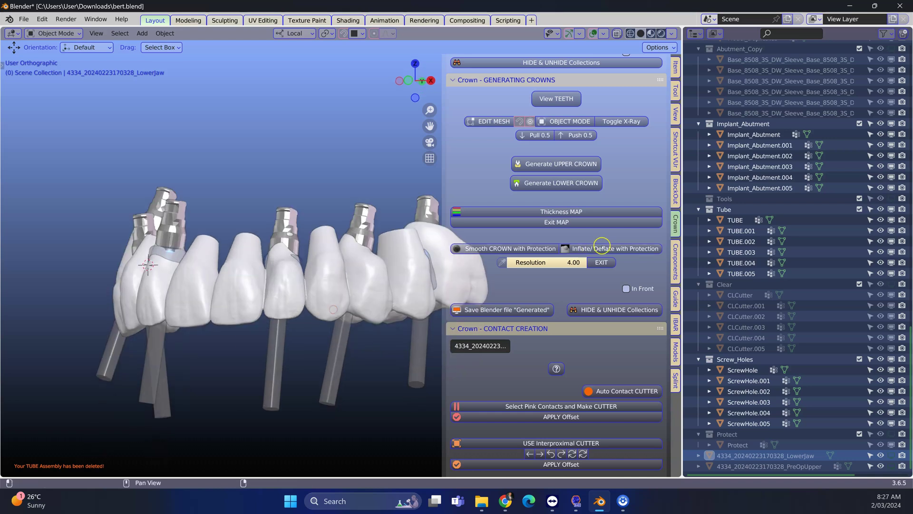
left_click_drag(685, 237, 762, 233)
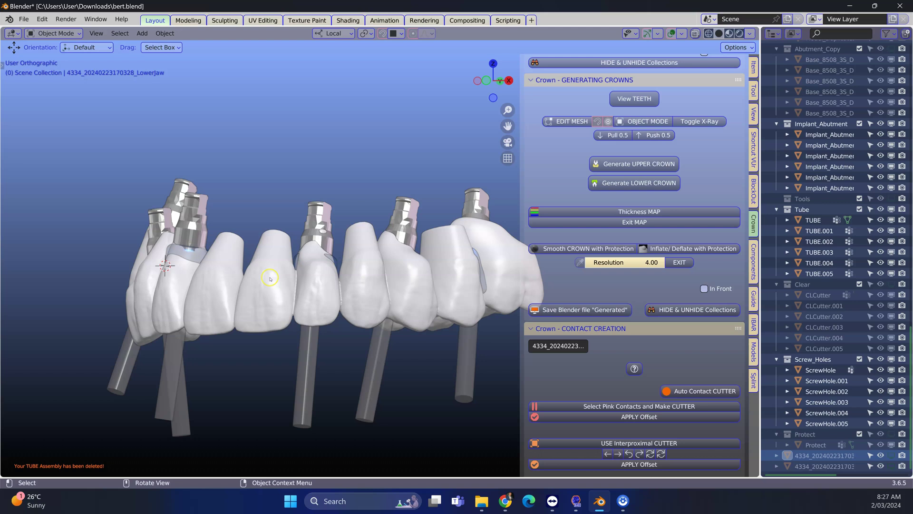
Hide the crown bridge with H and select TUBE.002 for a closer look
left_click(269, 277)
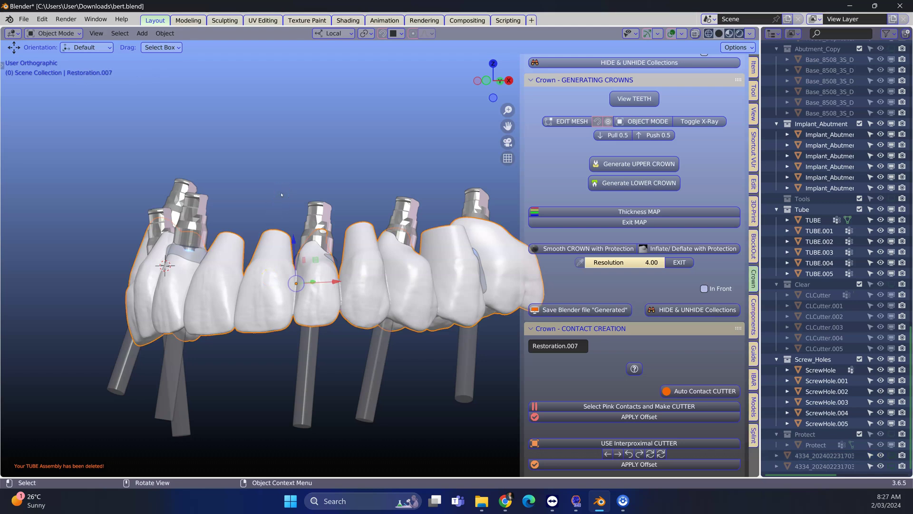
key("h")
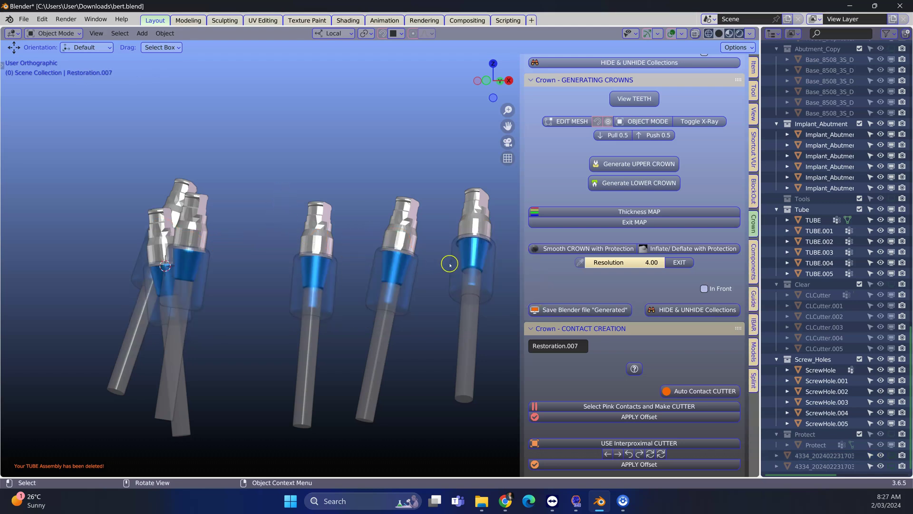
left_click(450, 264)
middle_click_drag(457, 271, 385, 307)
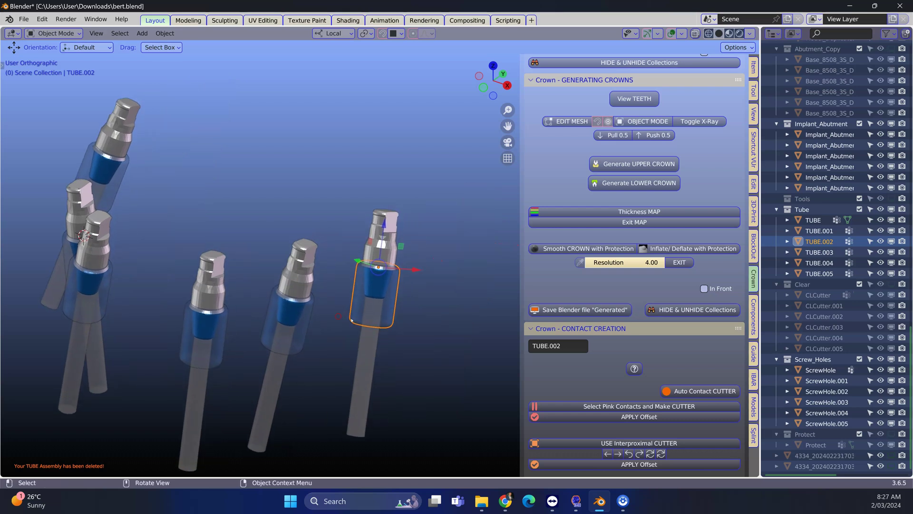
scroll(403, 322, "up", 4)
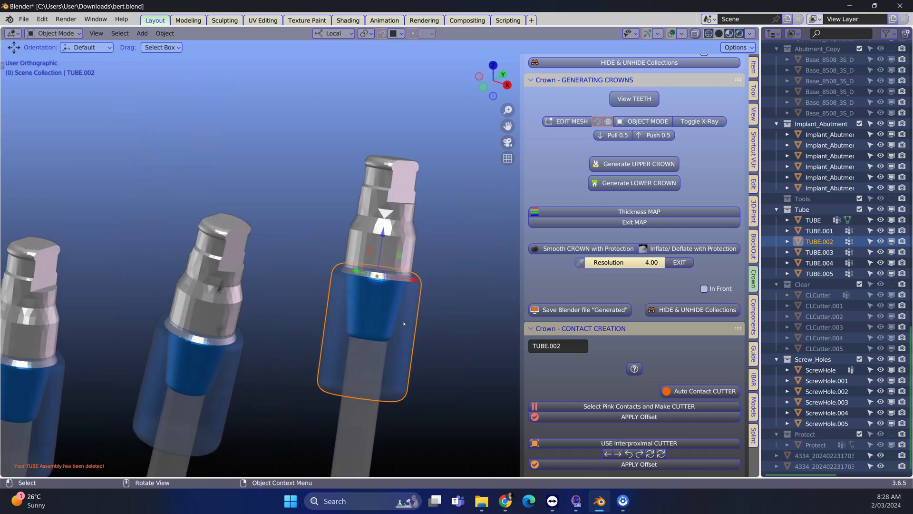
middle_click_drag(403, 322, 350, 275)
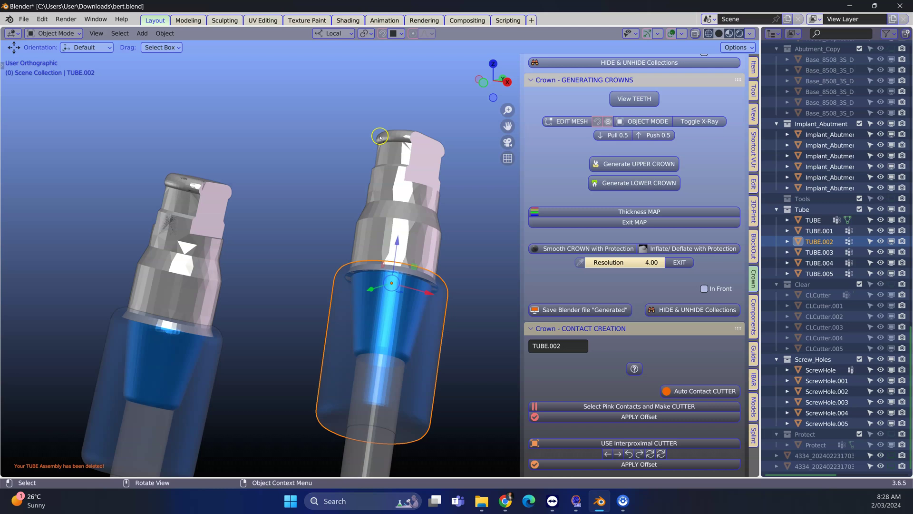
middle_click_drag(343, 230, 299, 214)
scroll(667, 272, "down", 1)
scroll(667, 271, "down", 5)
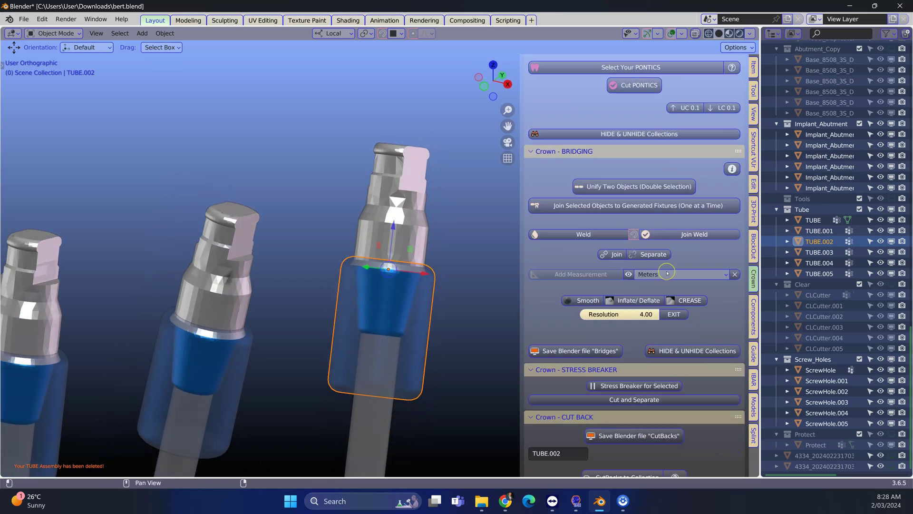
scroll(666, 272, "down", 5)
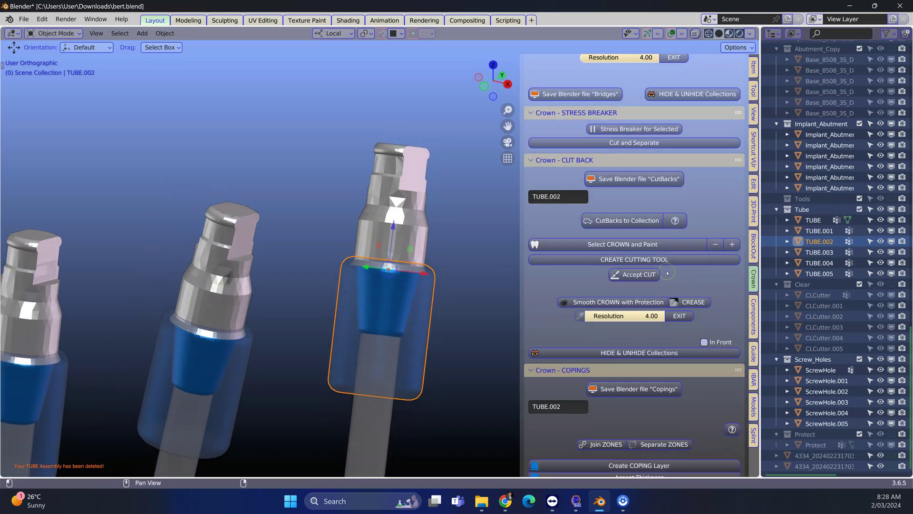
Expand the Implant Crowns tools and delete the TUBE.002 and TUBE.003 assemblies
left_click(592, 369, "ctrl")
scroll(581, 336, "down", 4)
scroll(572, 328, "down", 3)
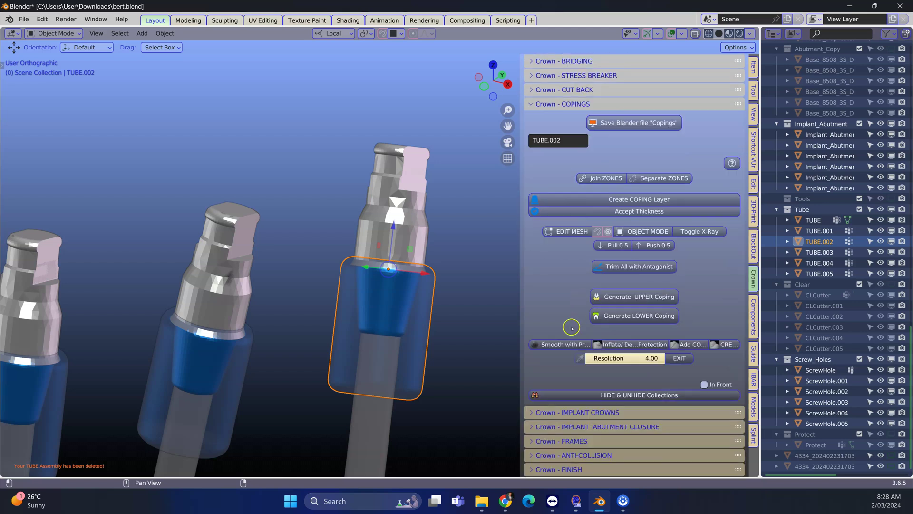
left_click(591, 413)
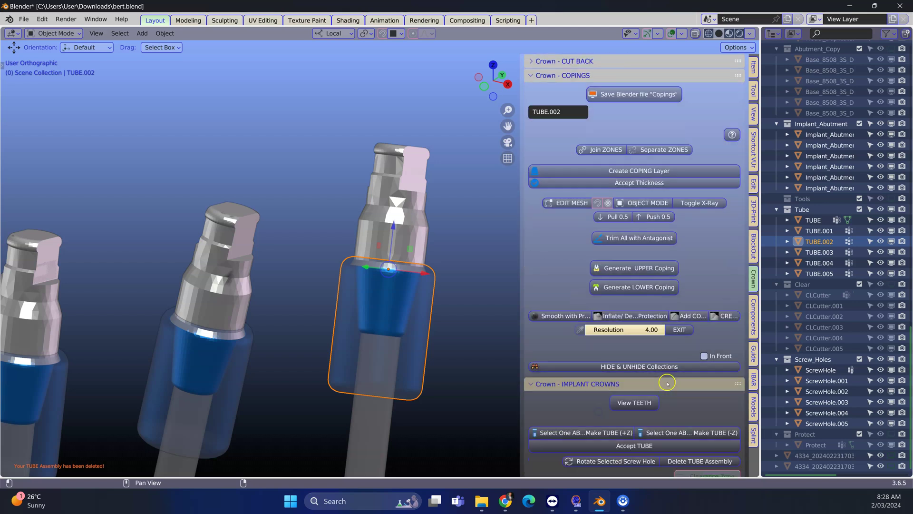
scroll(592, 413, "down", 3)
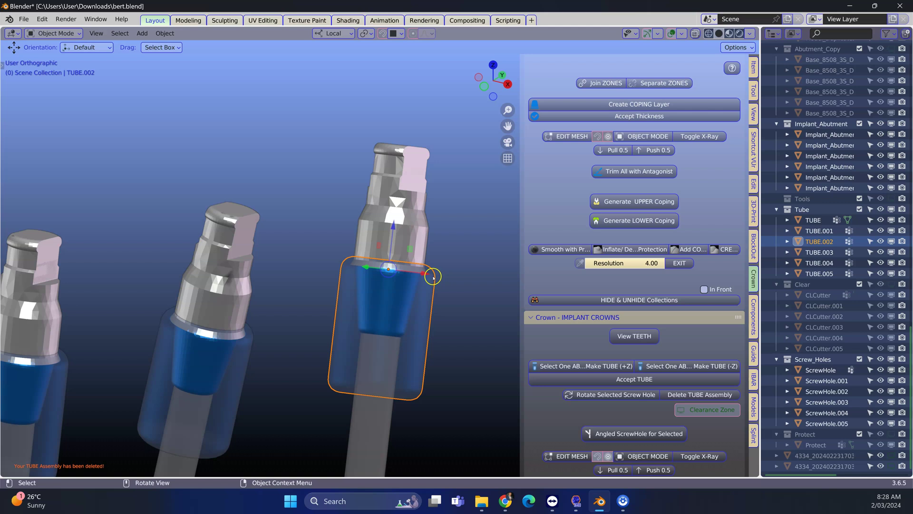
left_click(700, 394)
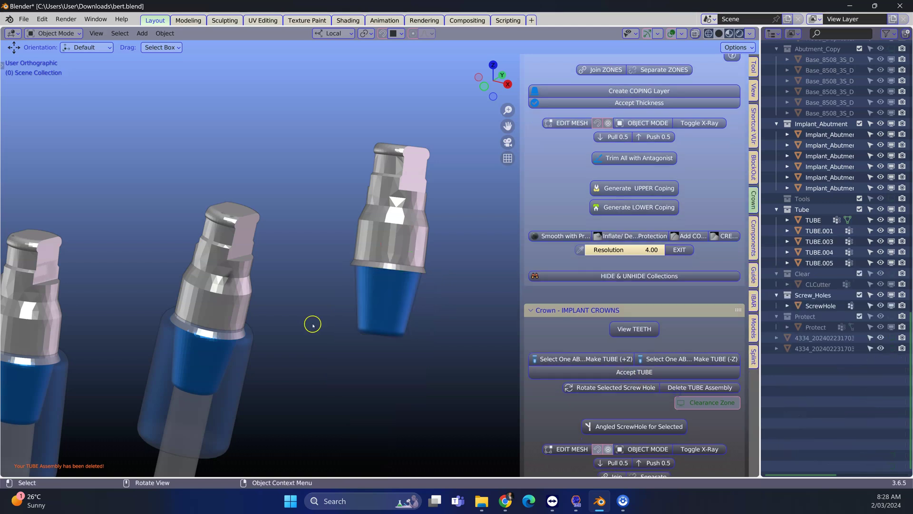
left_click(221, 338)
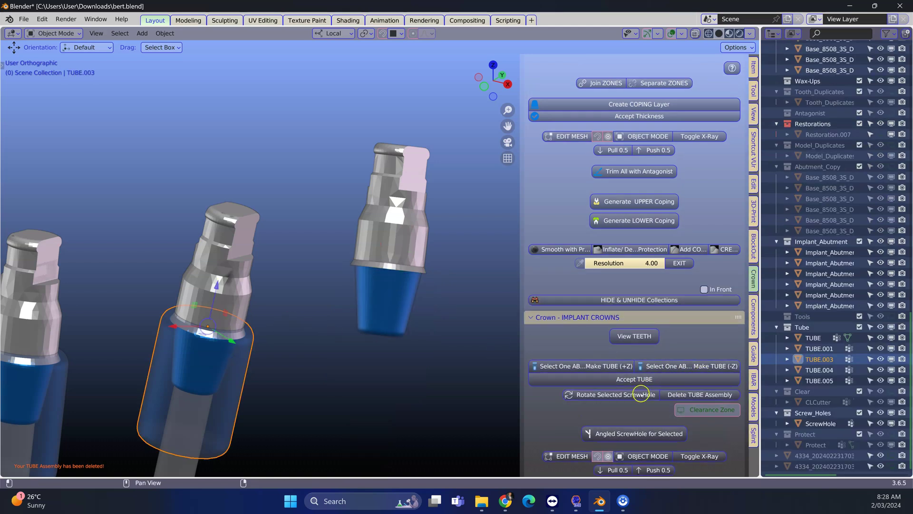
left_click(683, 394)
Delete the two remaining tube assemblies and unhide the tooth crowns with Alt+H
mouse_move(362, 328)
middle_mouse_down()
mouse_move(136, 267)
mouse_move(185, 279)
middle_mouse_up()
left_click(143, 306)
left_click(700, 370)
left_click(129, 271)
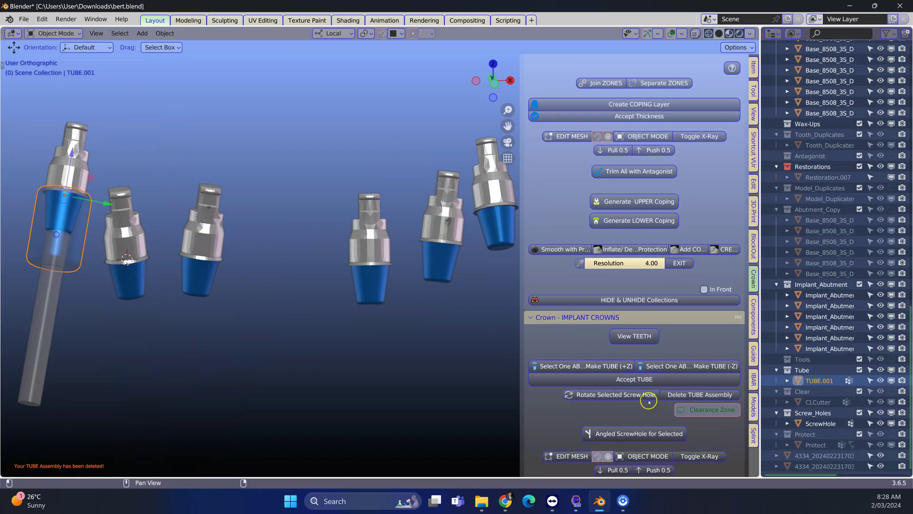
left_click(700, 370)
middle_click_drag(241, 288, 225, 164)
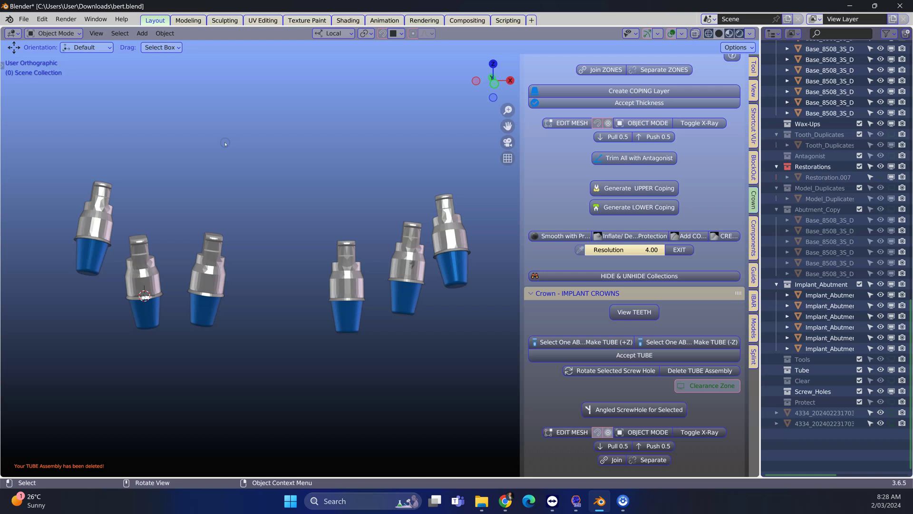
key("alt+h")
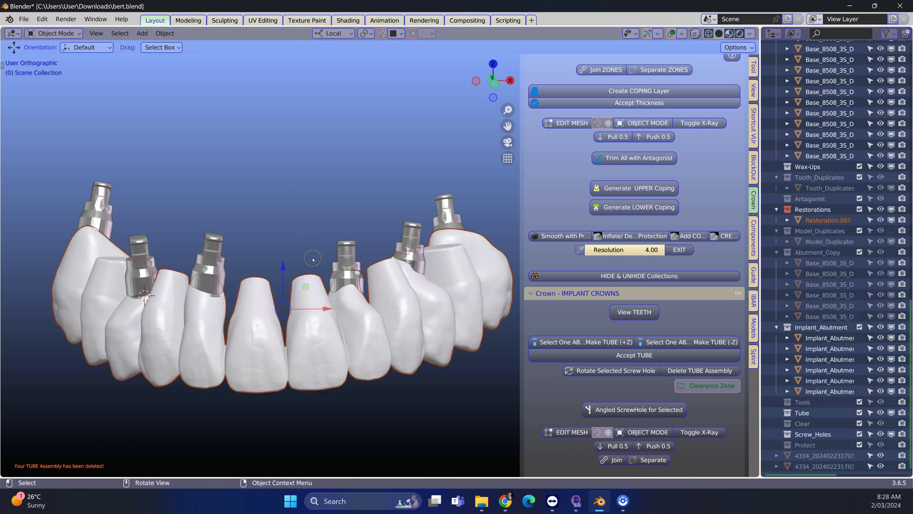
middle_click_drag(312, 259, 292, 270)
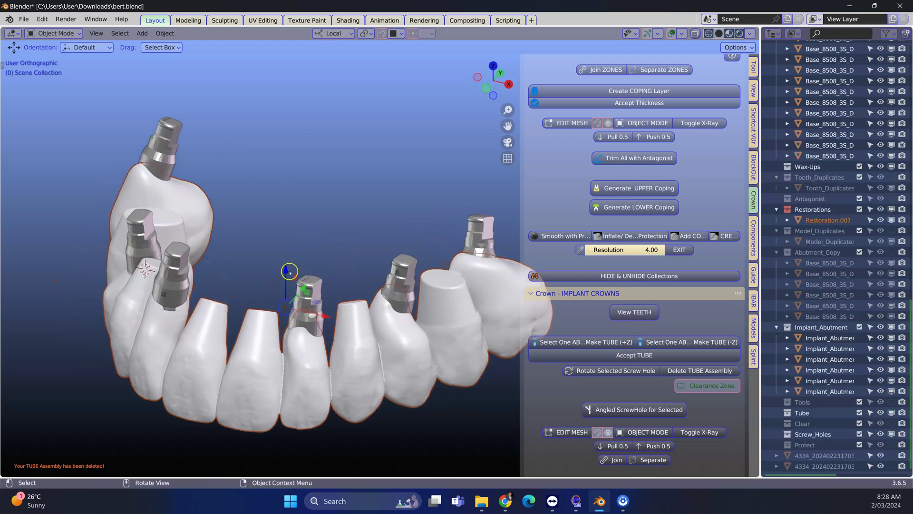
scroll(293, 270, "up", 3)
scroll(293, 270, "up", 1)
middle_click_drag(290, 273, 286, 308)
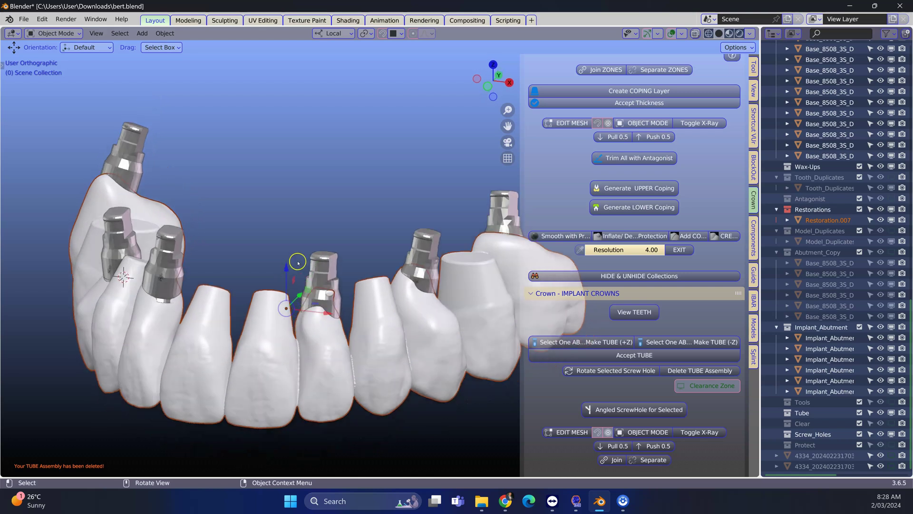
mouse_move(747, 224)
left_mouse_down()
mouse_move(759, 224)
mouse_move(655, 236)
left_mouse_up()
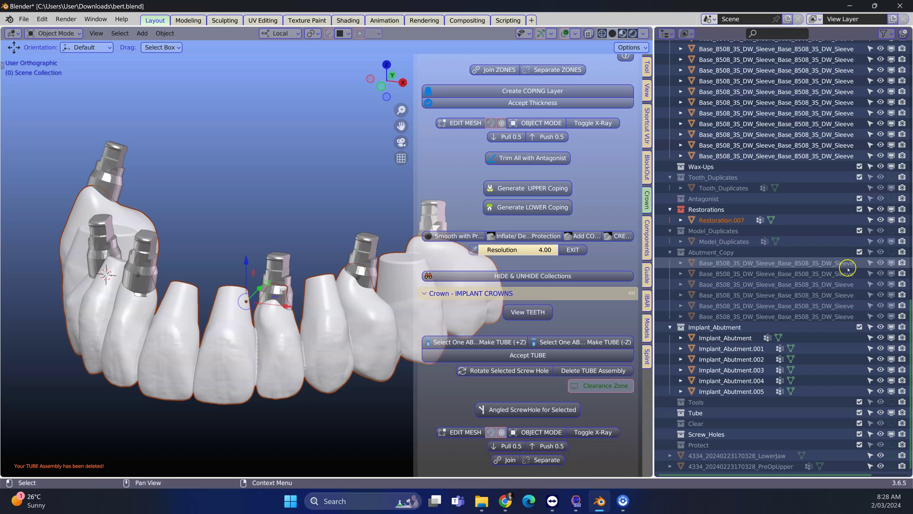
left_click(892, 466)
left_click(892, 466)
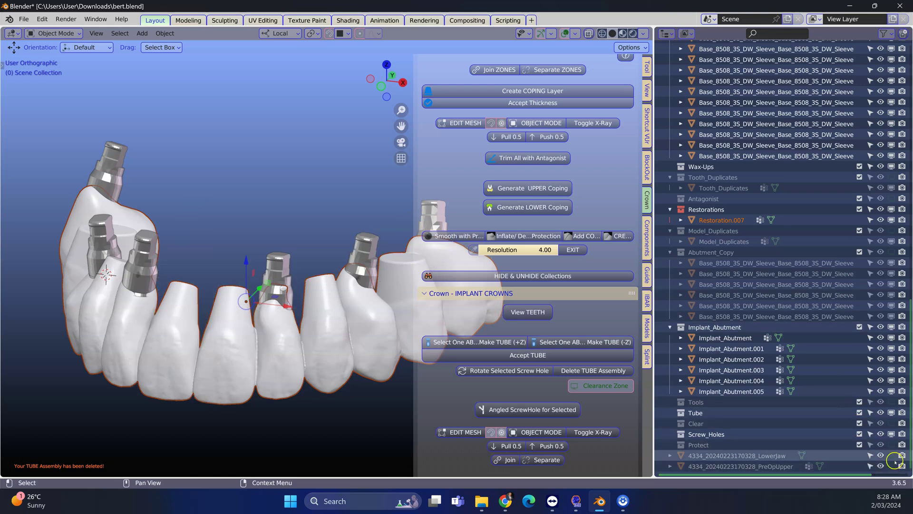
left_click(891, 455)
left_click(892, 455)
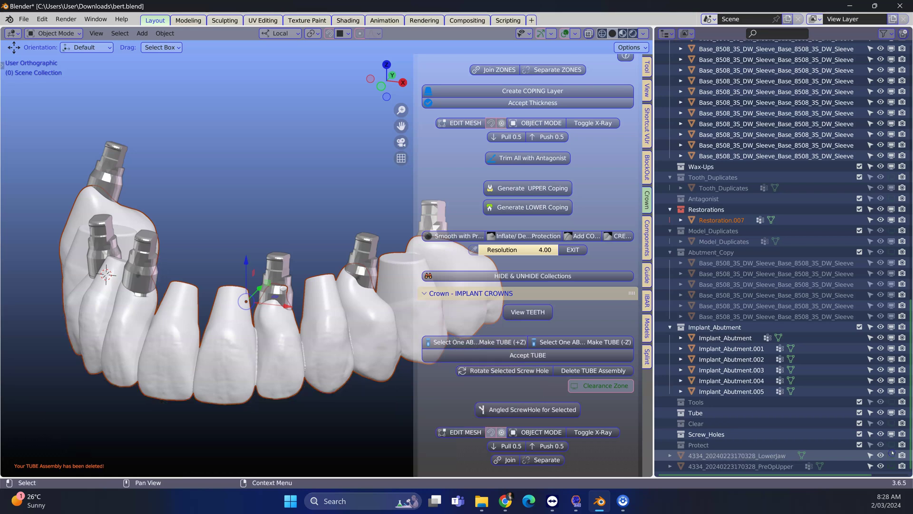
scroll(828, 250, "up", 10)
scroll(827, 214, "up", 10)
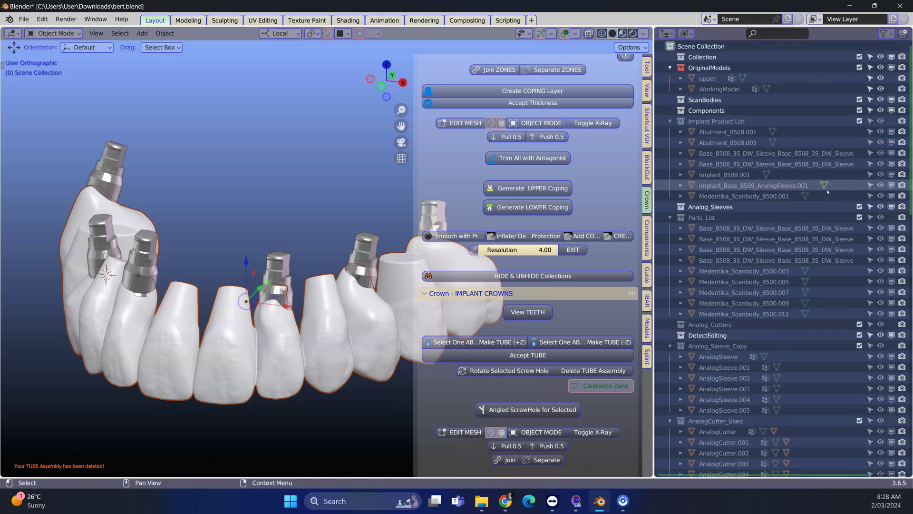
Show the WorkingModel jaw model and widen the 3D view
left_click(892, 89)
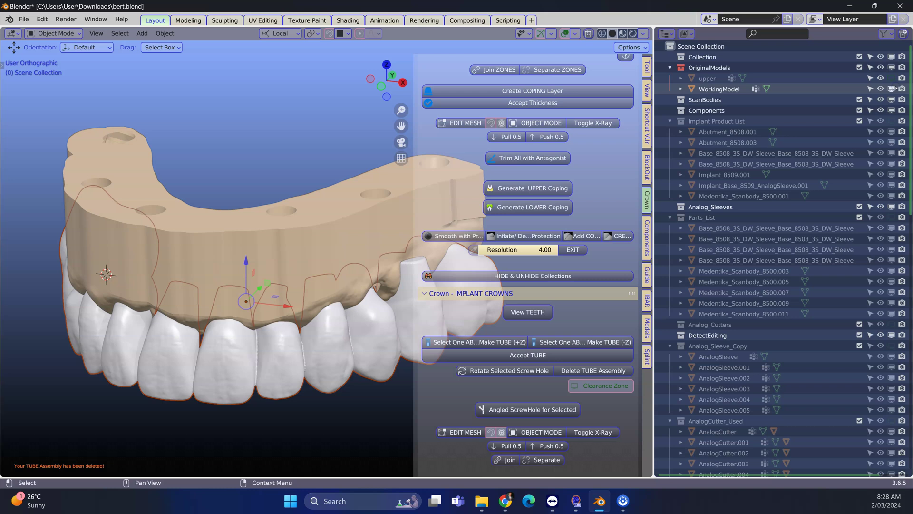
mouse_move(235, 179)
middle_mouse_down()
mouse_move(227, 253)
mouse_move(243, 271)
middle_mouse_up()
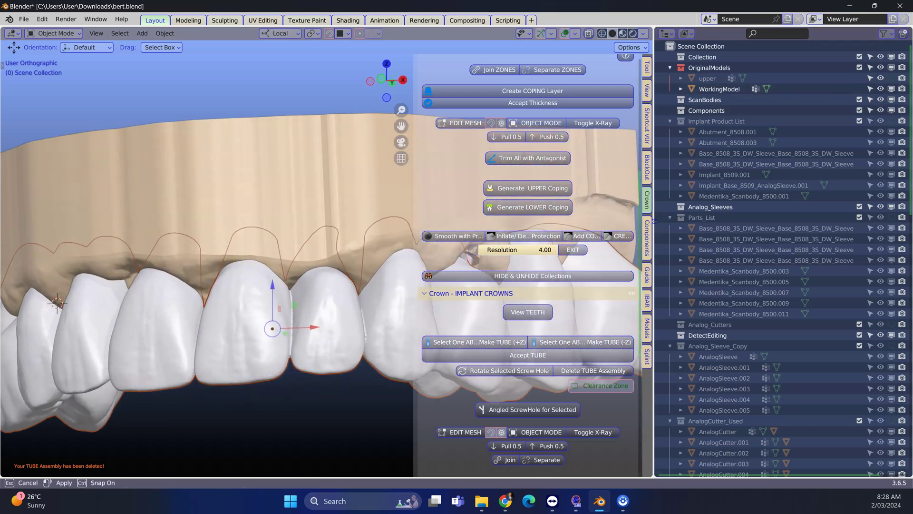
left_click_drag(652, 221, 714, 221)
Hide the crowns to inspect abutment seating, then unhide them and select Restoration.007
left_click(270, 318)
key("h")
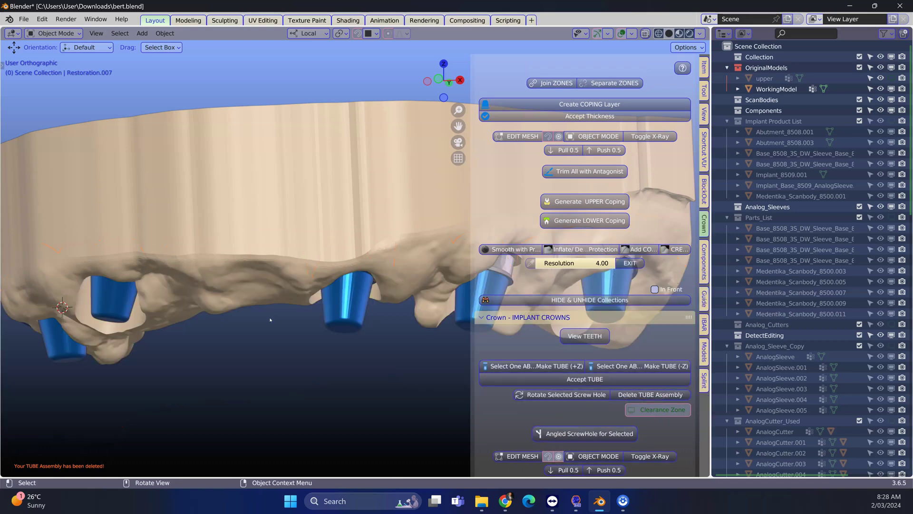
middle_click_drag(270, 319, 291, 283)
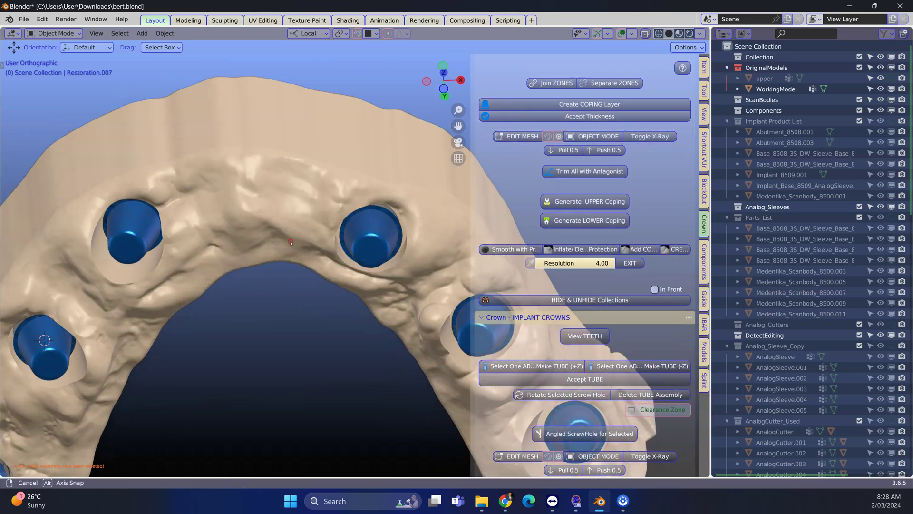
middle_click_drag(291, 283, 285, 281)
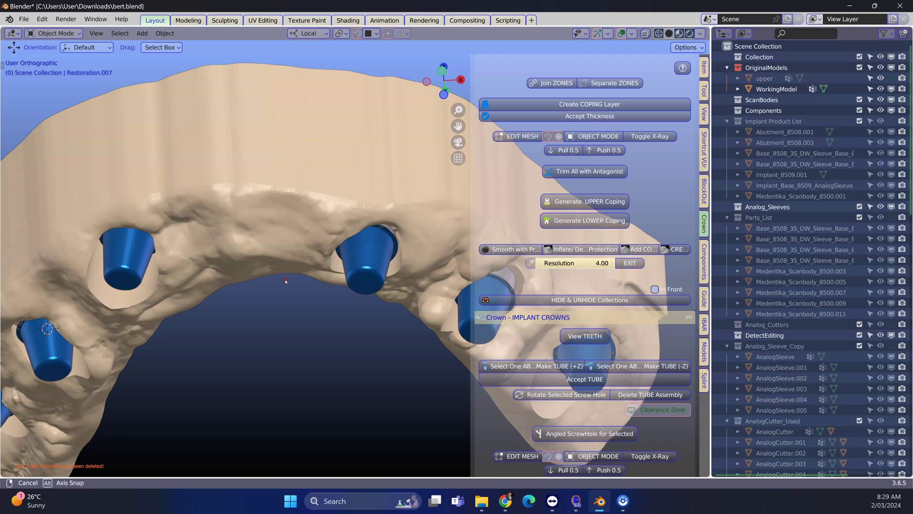
scroll(260, 202, "down", 3)
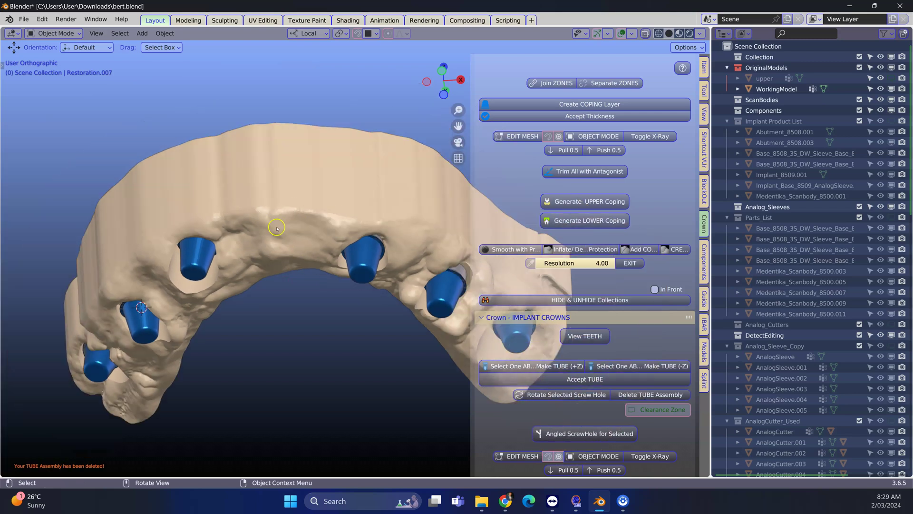
mouse_move(278, 232)
middle_mouse_down()
mouse_move(284, 226)
mouse_move(284, 247)
middle_mouse_up()
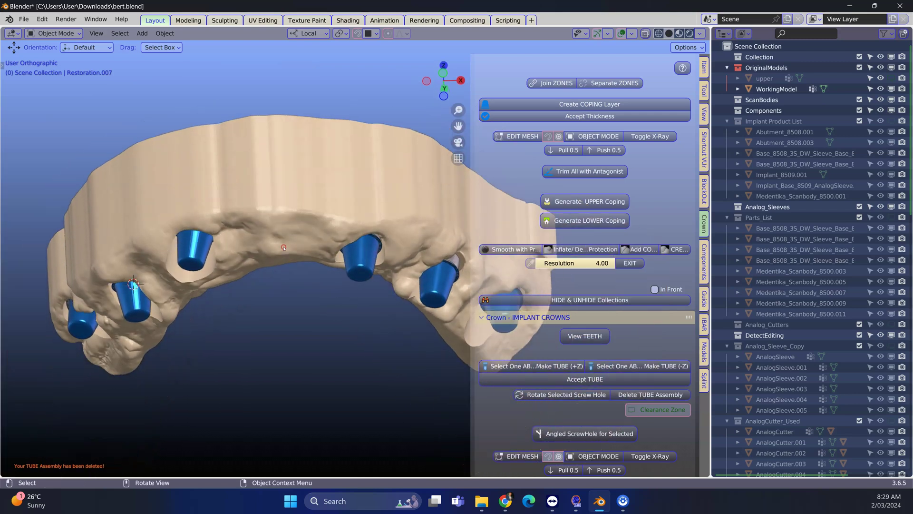
left_click(283, 243)
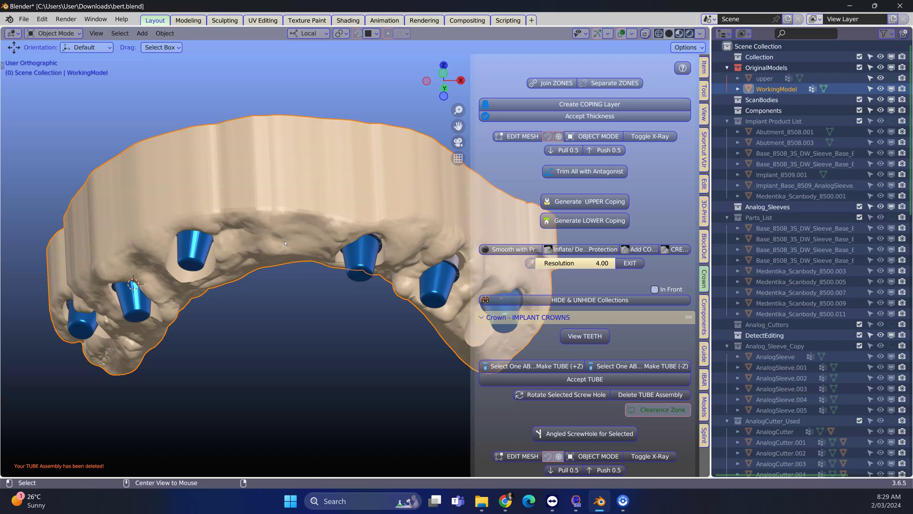
key("alt+h")
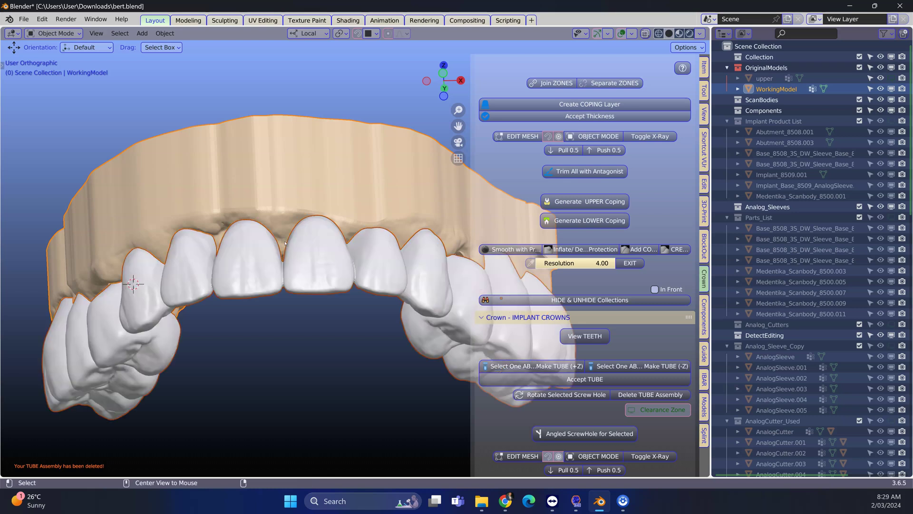
left_click(289, 250)
Turn on X-Ray to see the implants through the crowns, then switch it off
middle_click_drag(289, 250, 298, 314)
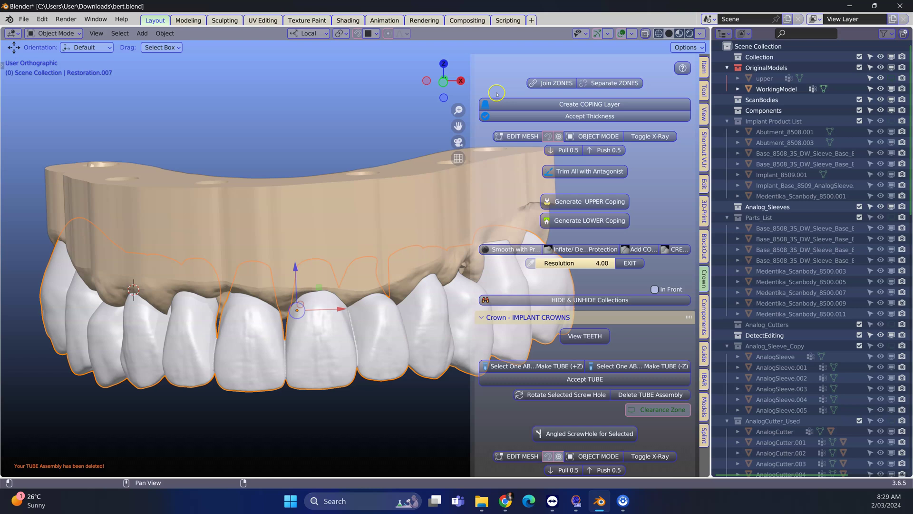
key("alt+z")
scroll(134, 289, "up", 2)
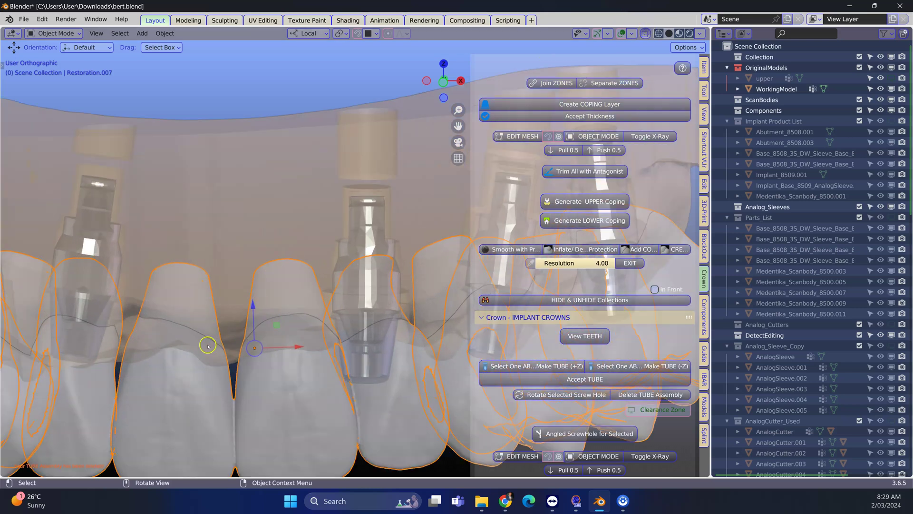
scroll(134, 289, "down", 2)
middle_click_drag(135, 289, 134, 291)
middle_click_drag(219, 278, 236, 217)
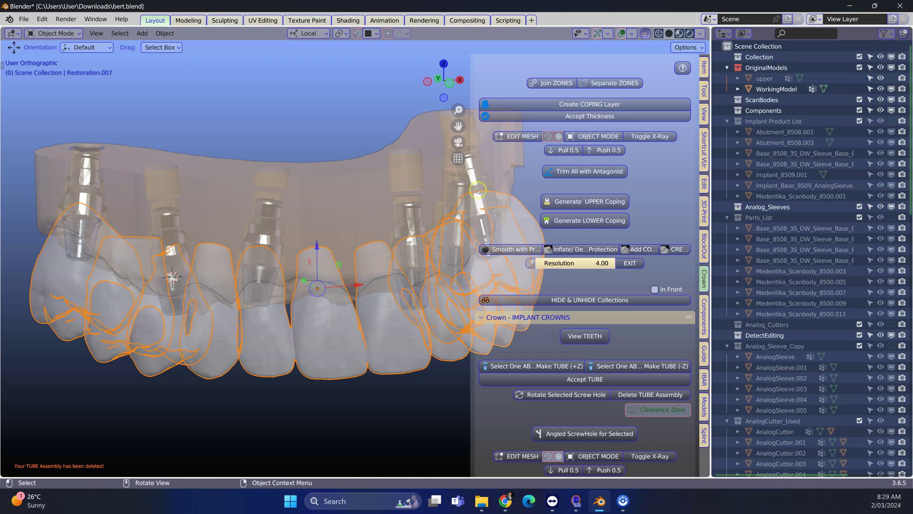
left_click(645, 34)
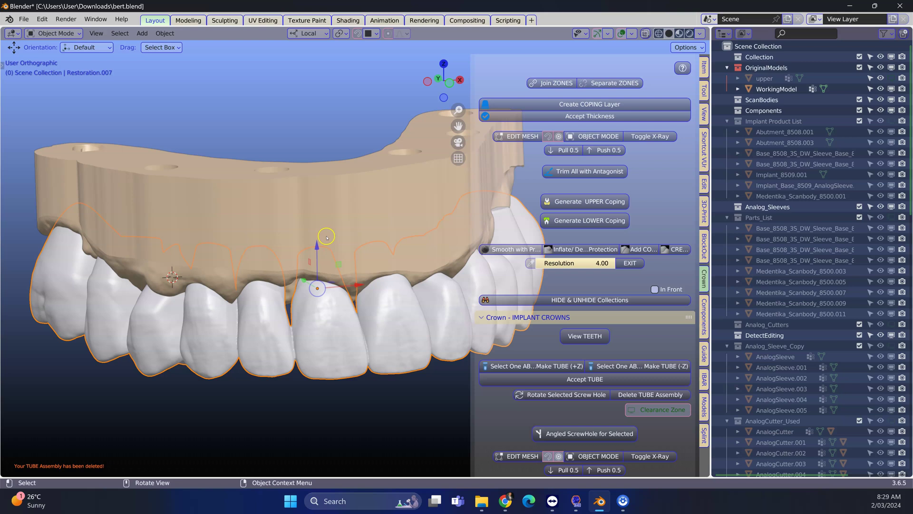
Narrow the outliner and look over the arch from occlusal and oblique angles
middle_click_drag(320, 229, 300, 225)
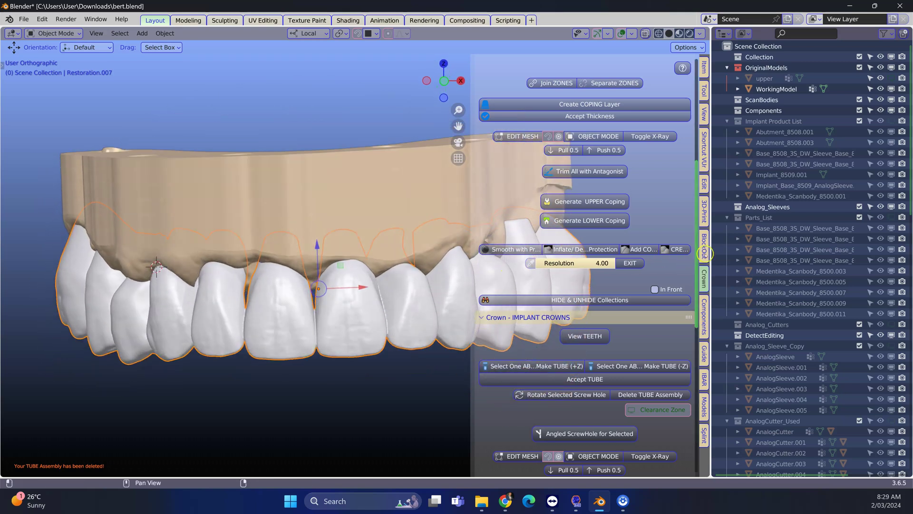
left_click_drag(711, 244, 776, 244)
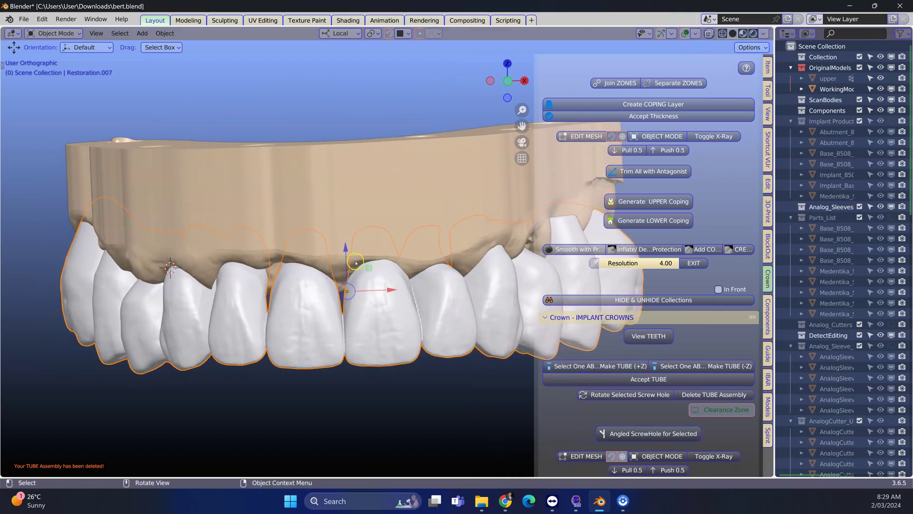
mouse_move(356, 261)
middle_mouse_down()
mouse_move(373, 91)
mouse_move(350, 203)
middle_mouse_up()
scroll(351, 202, "up", 2)
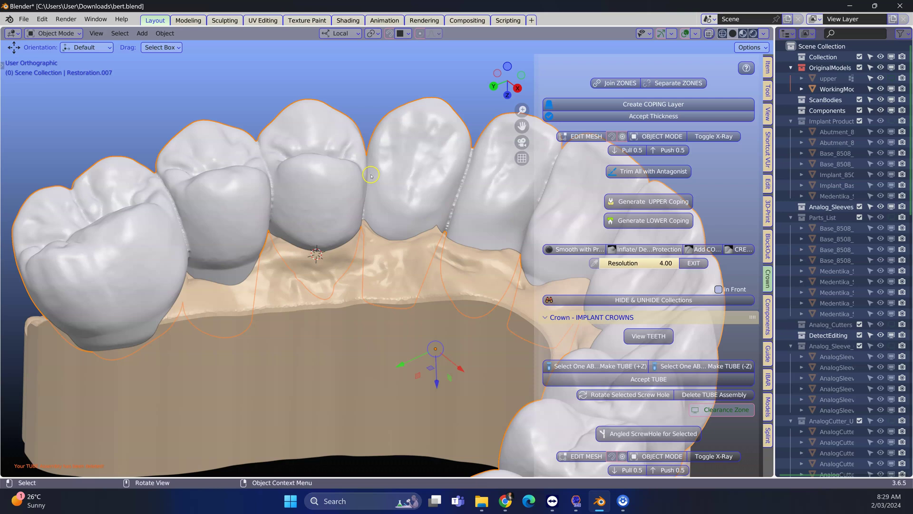
middle_click_drag(224, 193, 272, 216)
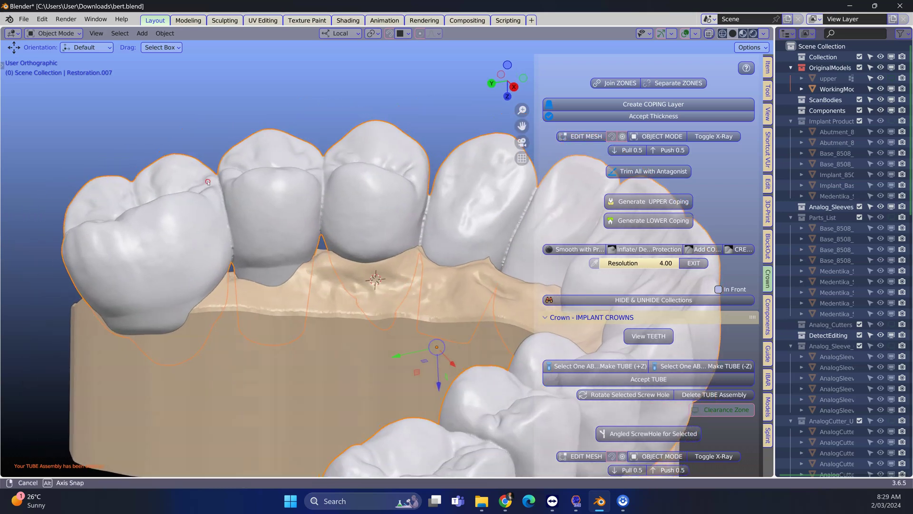
scroll(272, 216, "down", 2)
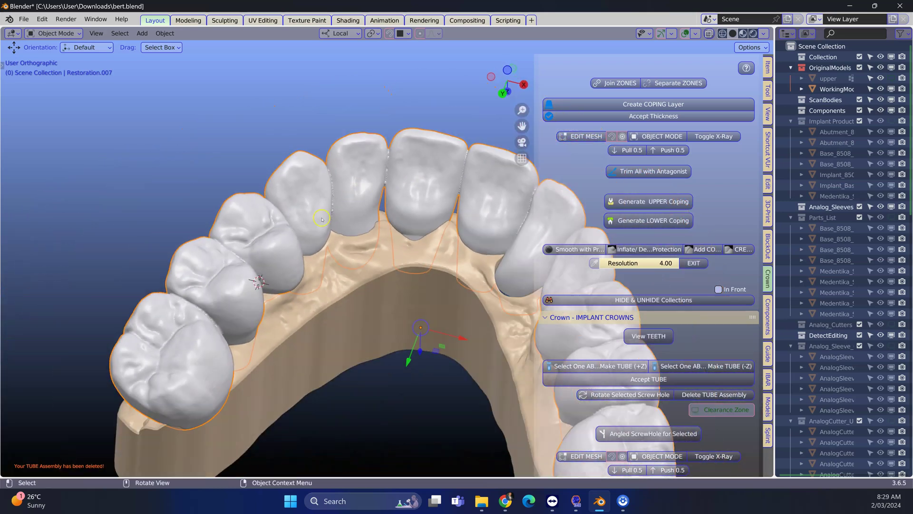
middle_click_drag(271, 217, 240, 236)
middle_click_drag(299, 232, 314, 229)
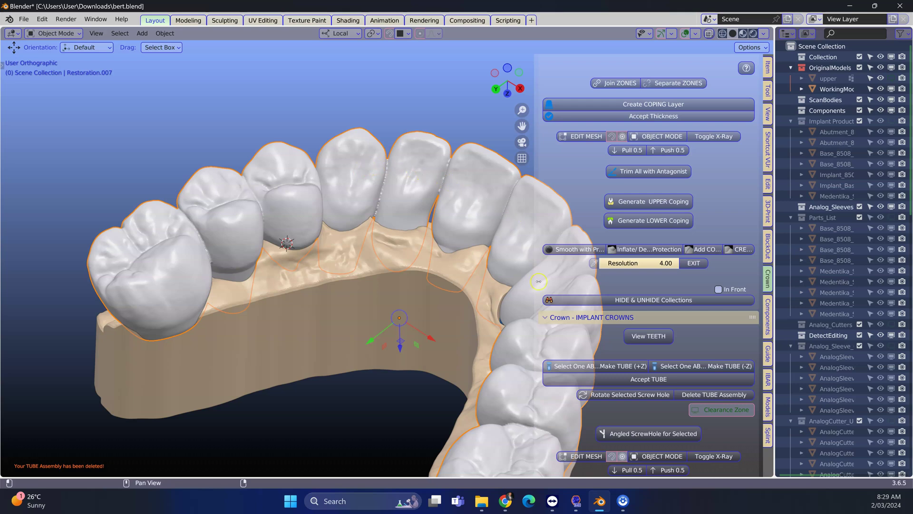
mouse_move(773, 408)
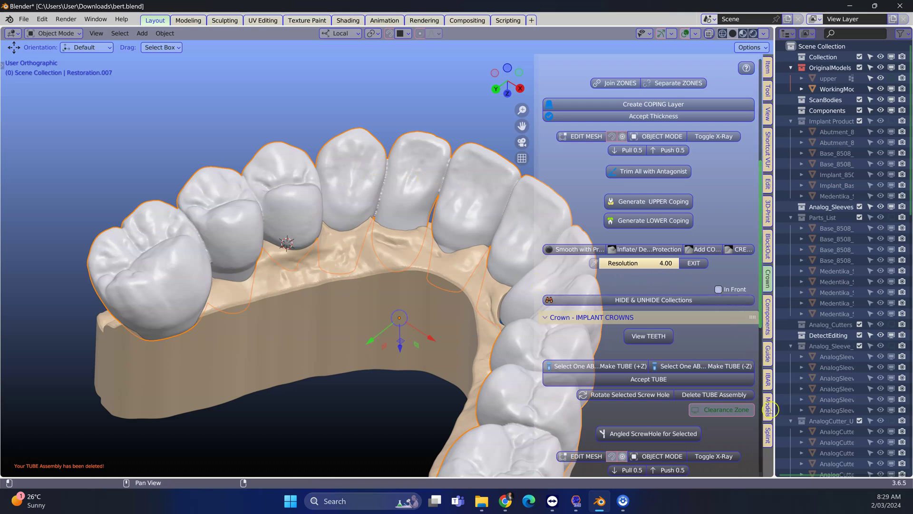
Show the Models tab's Cut, Fill, Patch, Sculpt tools and set the 3D cursor on a molar
left_click(769, 399)
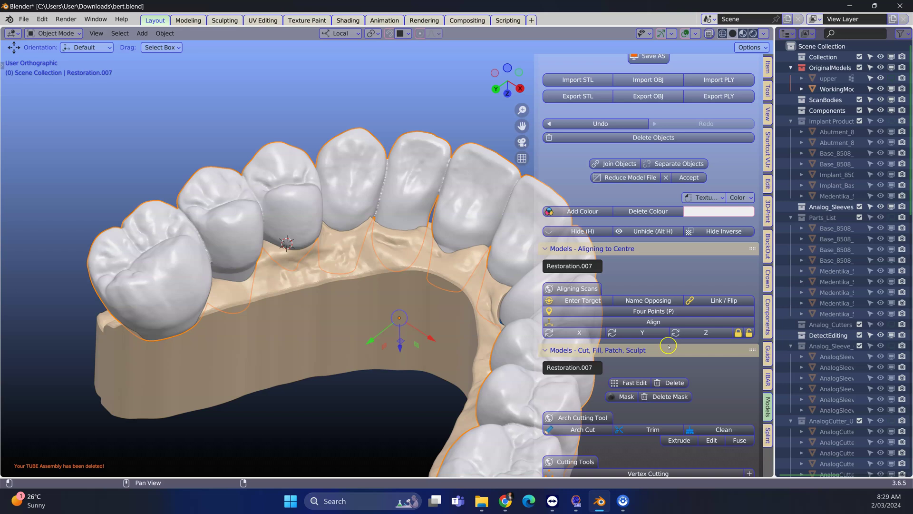
scroll(669, 344, "down", 5)
scroll(669, 345, "down", 5)
scroll(669, 346, "down", 4)
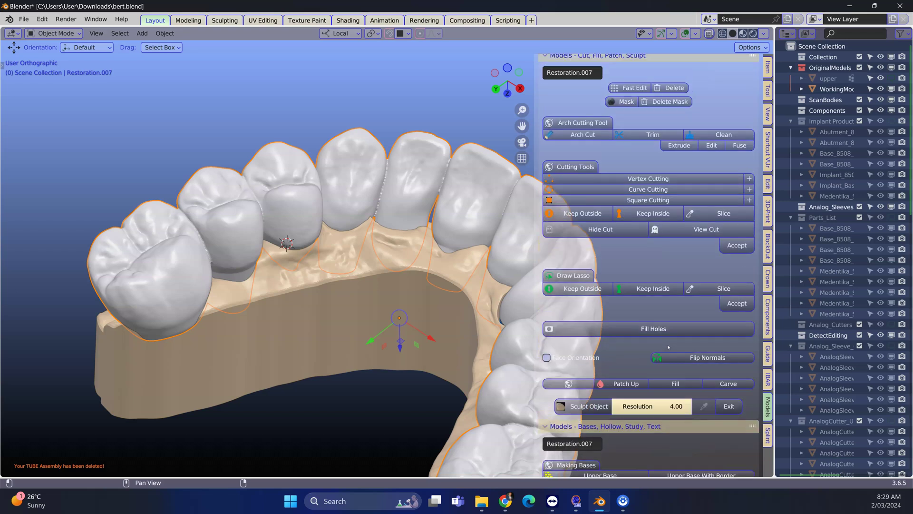
middle_click_drag(307, 261, 272, 240)
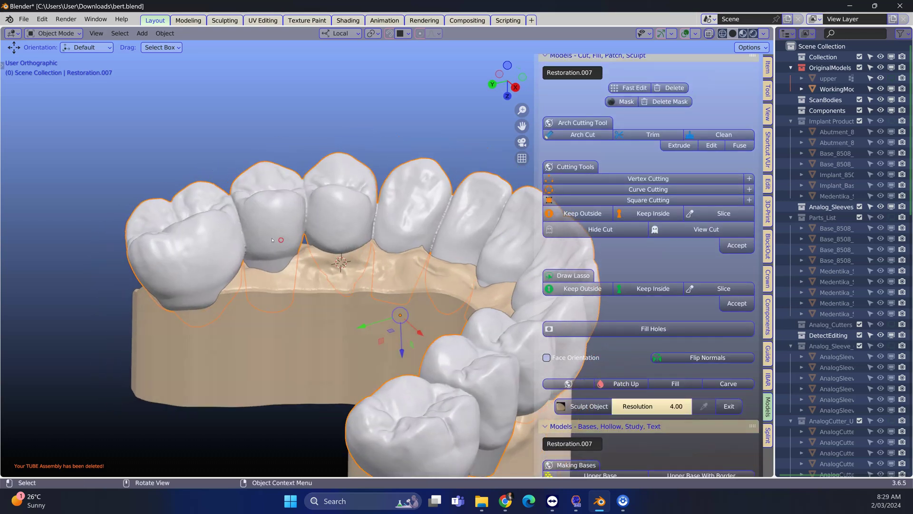
right_click(243, 237, "shift")
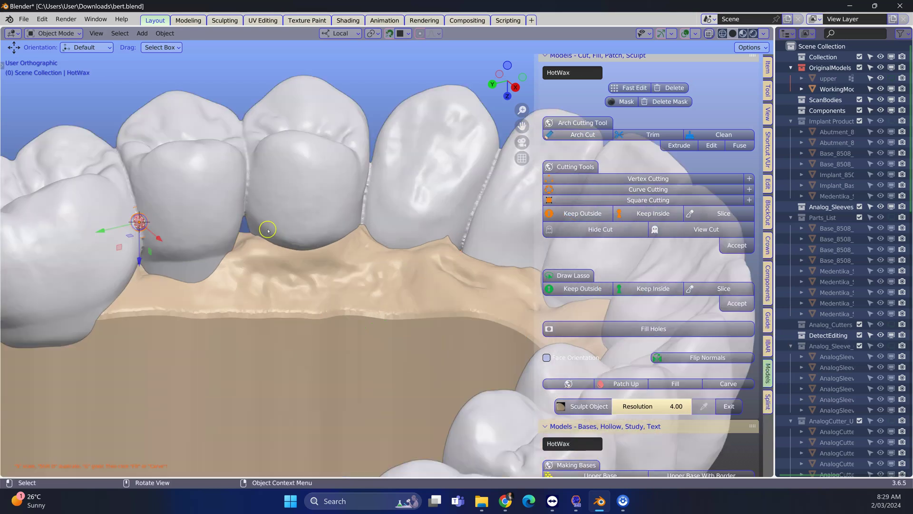
Enlarge the wax sphere and place resized copies in the first two interdental gaps
key("s")
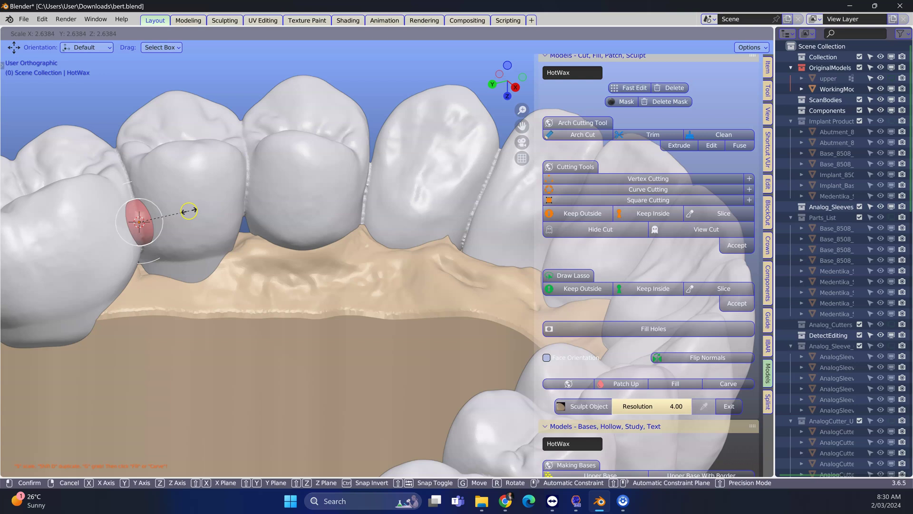
left_click(184, 212)
key("shift+d")
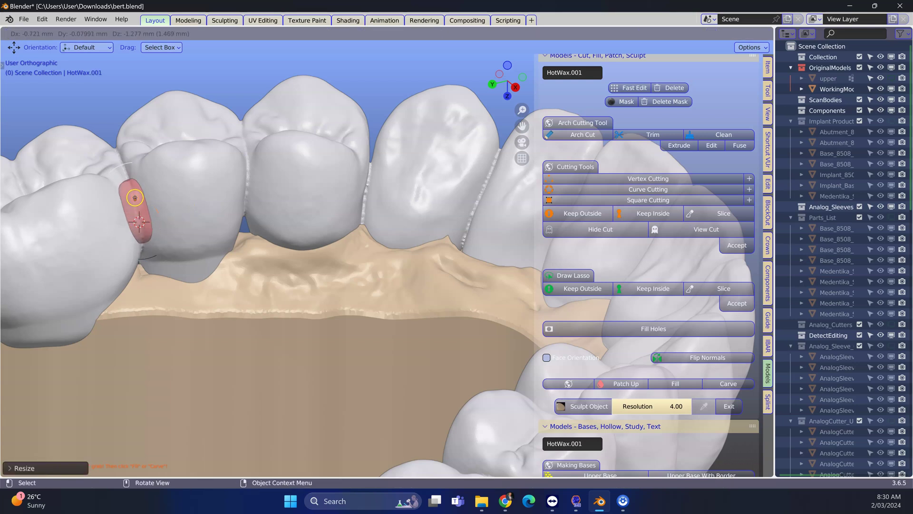
left_click(136, 207)
key("shift+d")
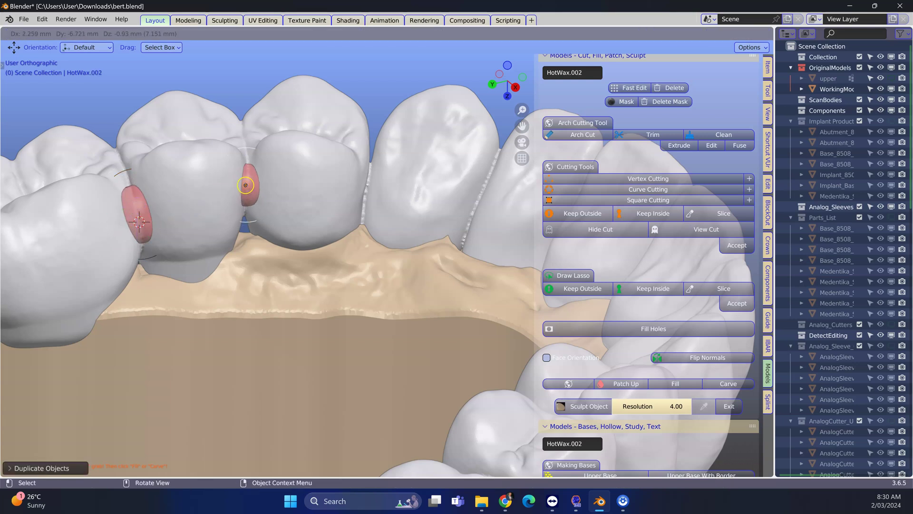
left_click(246, 184)
key("s")
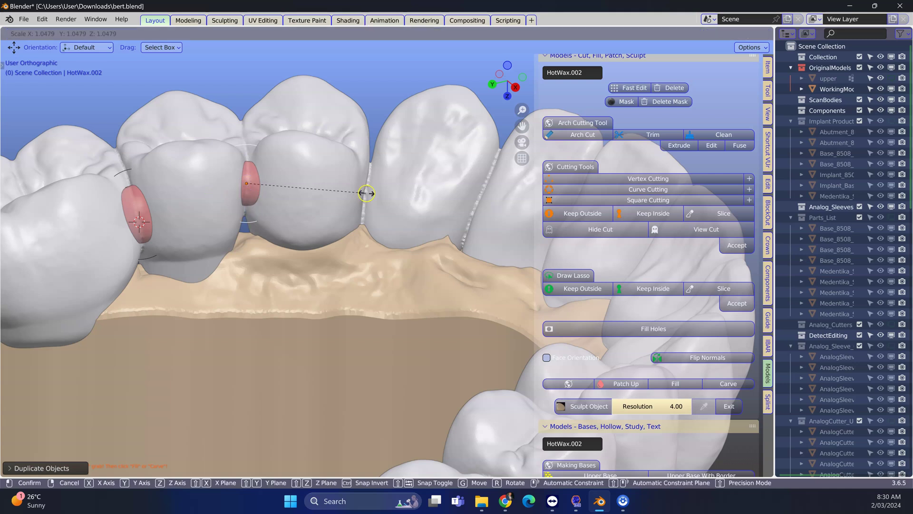
left_click(375, 192)
Duplicate wax spheres downward along the connector and against the next tooth
key("shift+d")
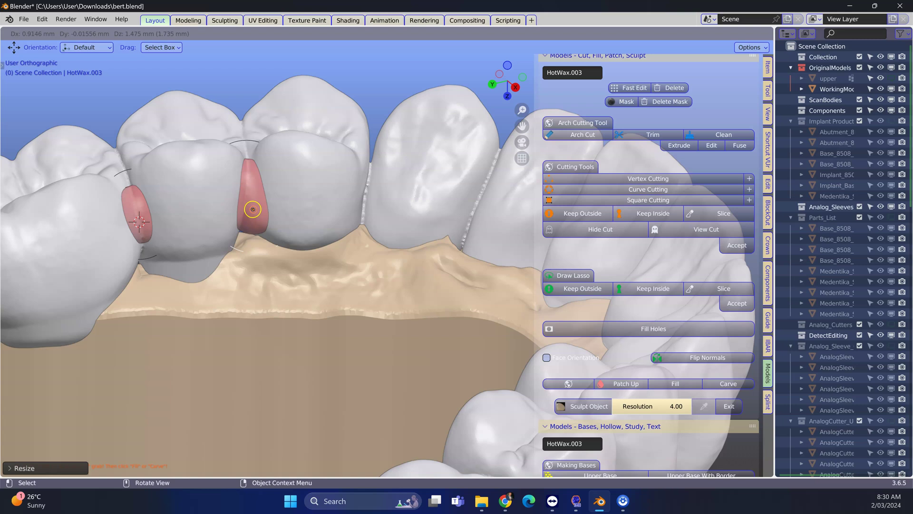
key("shift+d")
middle_click_drag(252, 209, 246, 229)
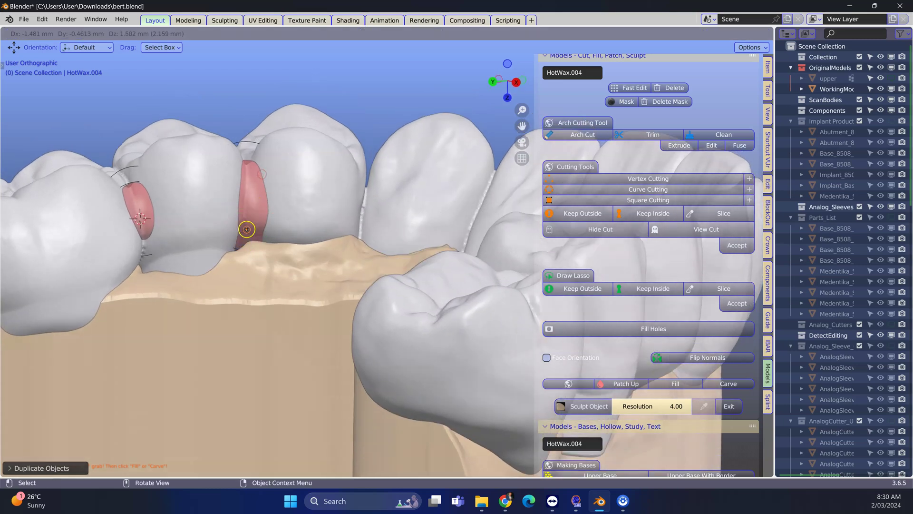
left_click(248, 220)
middle_click_drag(247, 221, 250, 239)
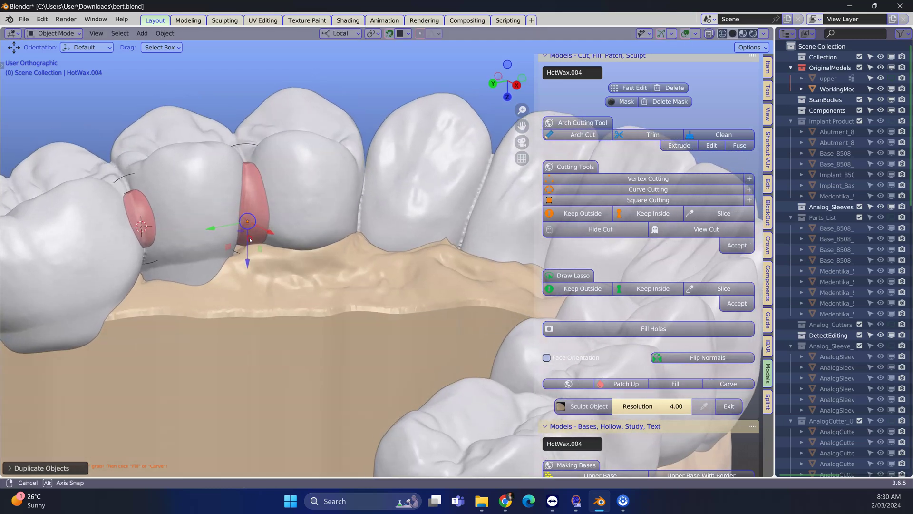
key("shift+d")
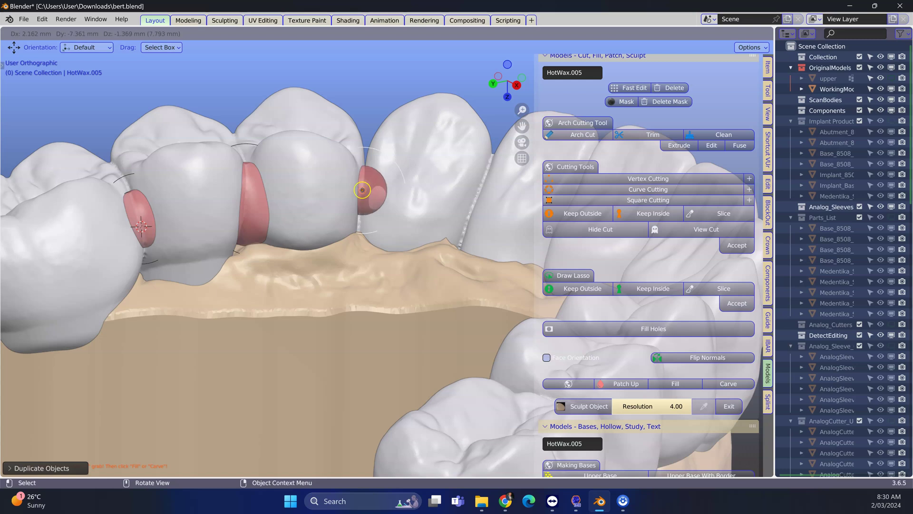
left_click(362, 191)
mouse_move(362, 192)
middle_mouse_down()
mouse_move(397, 226)
mouse_move(413, 214)
mouse_move(345, 164)
middle_mouse_up()
key("shift+d")
left_click(371, 195)
Add more wax sphere copies along the next contacts and connectors
key("shift+d")
left_click(435, 179)
key("shift+d")
left_click(456, 197)
key("shift+d")
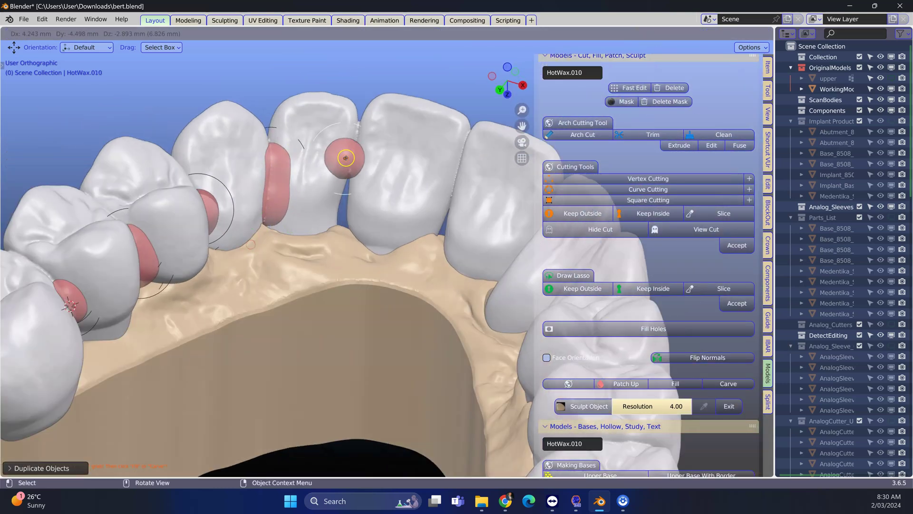
left_click(346, 157)
key("shift+d")
key("shift+d")
left_click(346, 188)
mouse_move(346, 193)
middle_mouse_down()
mouse_move(342, 205)
mouse_move(457, 172)
mouse_move(434, 152)
mouse_move(422, 343)
middle_mouse_up()
key("shift+d")
left_click(464, 178)
key("shift+d")
left_click(450, 200)
scroll(385, 285, "up", 5)
scroll(357, 300, "up", 3)
Place wax sphere copies in the gaps between the front teeth
left_click(316, 299)
key("shift+d")
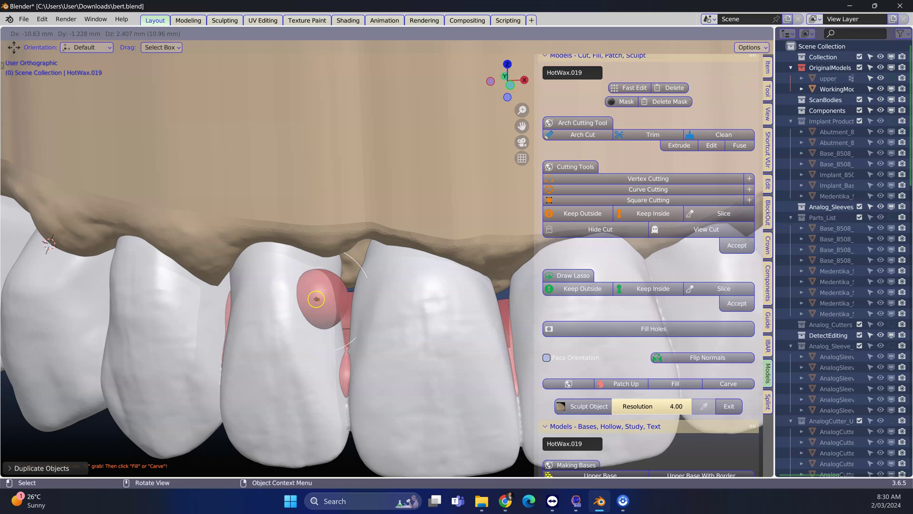
left_click(339, 310)
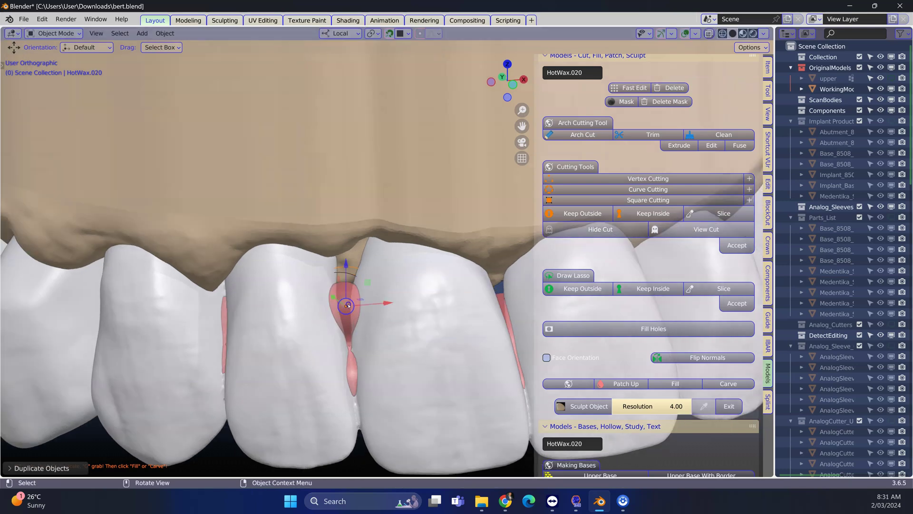
key("shift+d")
left_click(349, 335)
key("shift+d")
scroll(345, 341, "down", 4)
middle_click_drag(345, 342, 321, 214)
scroll(321, 236, "up", 3)
key("shift+d")
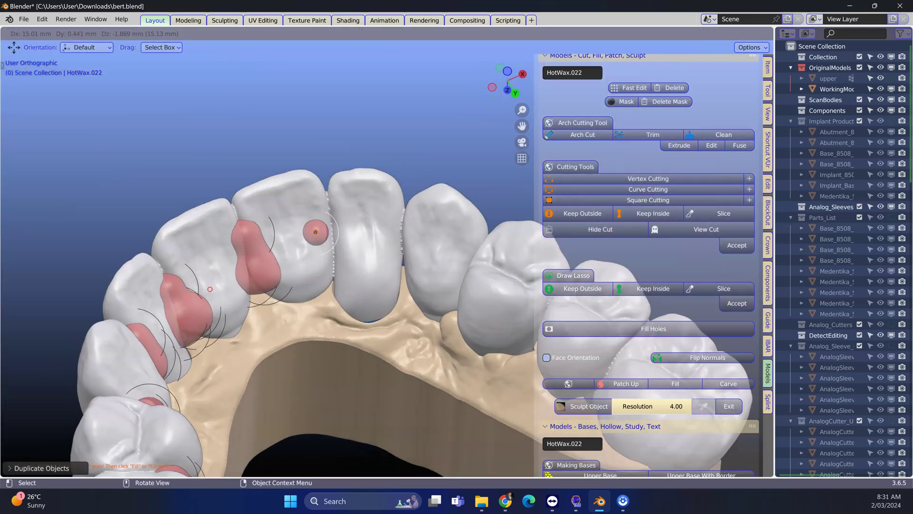
left_click(330, 257)
key("shift+d")
middle_click_drag(392, 286, 392, 179)
scroll(400, 250, "up", 5)
left_click(407, 223)
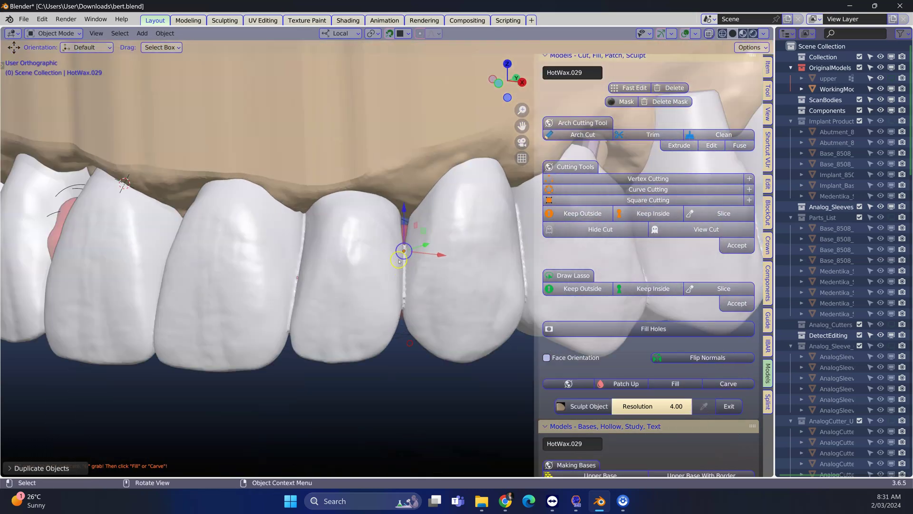
key("shift+d")
left_click(407, 224)
scroll(392, 250, "down", 5)
middle_click_drag(392, 250, 357, 179)
Resize a sphere and fill the remaining back-tooth gaps and connectors with wax copies
key("shift+d")
left_click(319, 243)
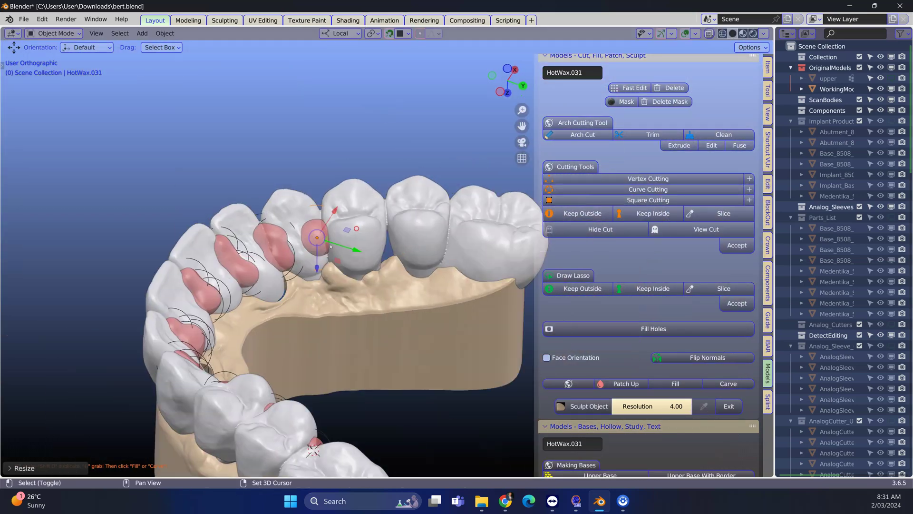
key("s")
left_click(320, 243)
key("shift+d")
left_click(396, 250)
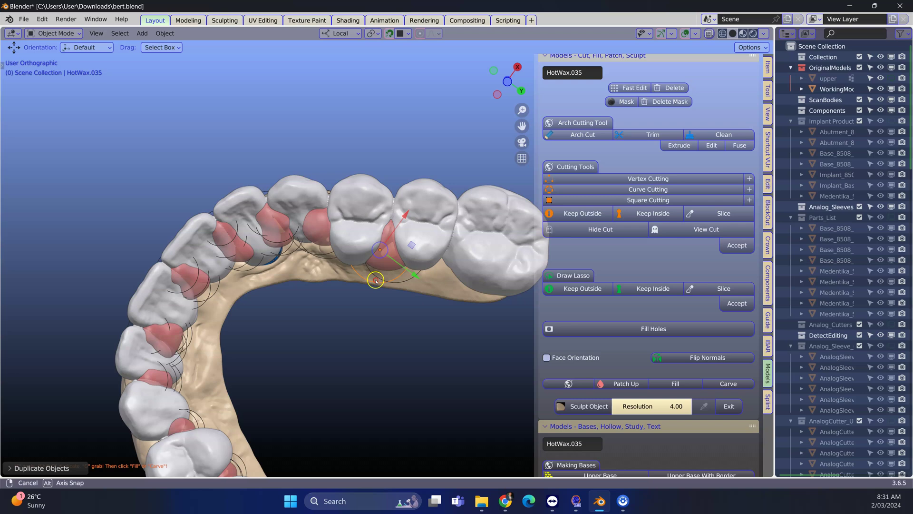
middle_click_drag(393, 271, 400, 178)
key("shift+d")
scroll(400, 271, "up", 4)
key("shift+d")
left_click(402, 214)
key("shift+d")
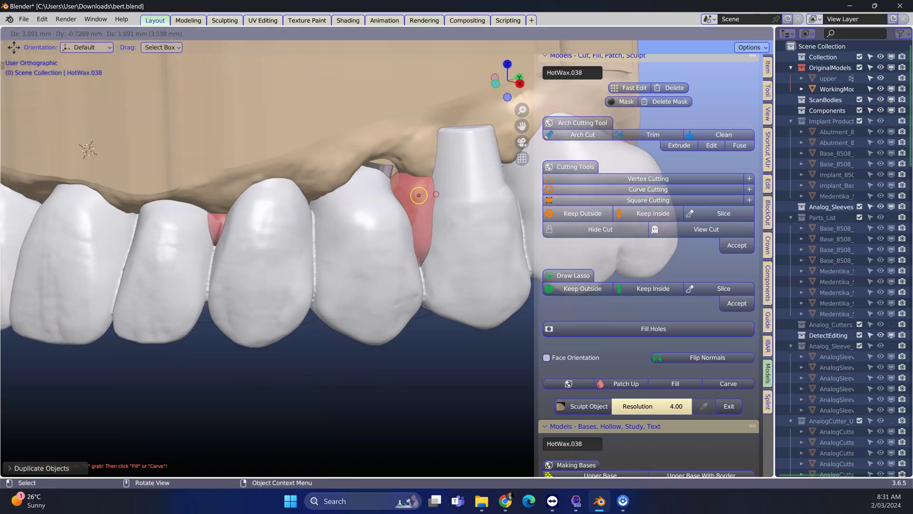
scroll(403, 214, "down", 4)
mouse_move(404, 228)
middle_mouse_down()
mouse_move(404, 212)
mouse_move(371, 300)
middle_mouse_up()
key("shift+d")
left_click(442, 403)
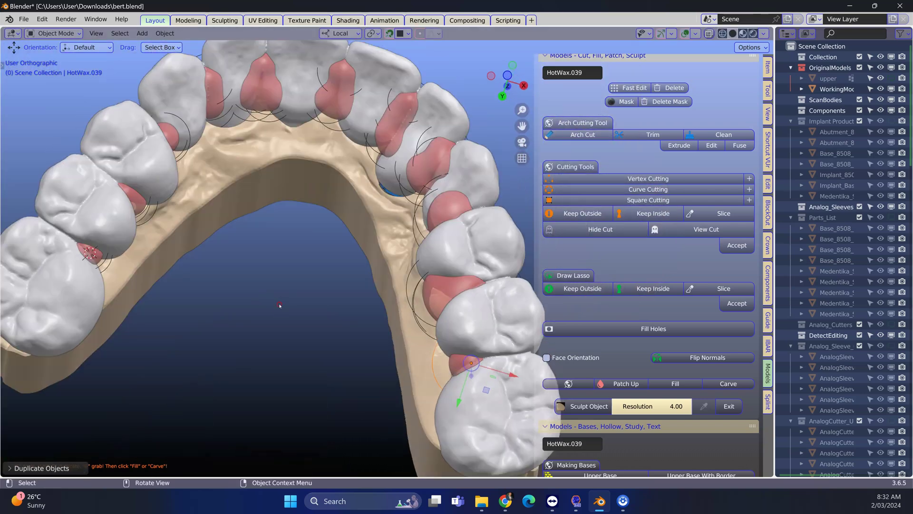
scroll(316, 306, "up", 3)
Enlarge the brush radius, set Resolution to 3, and smooth the connector surfaces
middle_click_drag(316, 306, 337, 307)
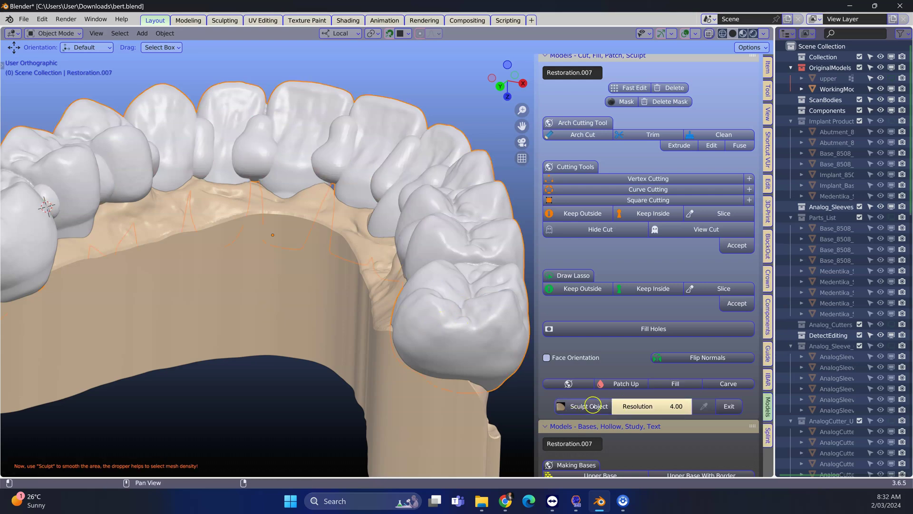
right_click(160, 186)
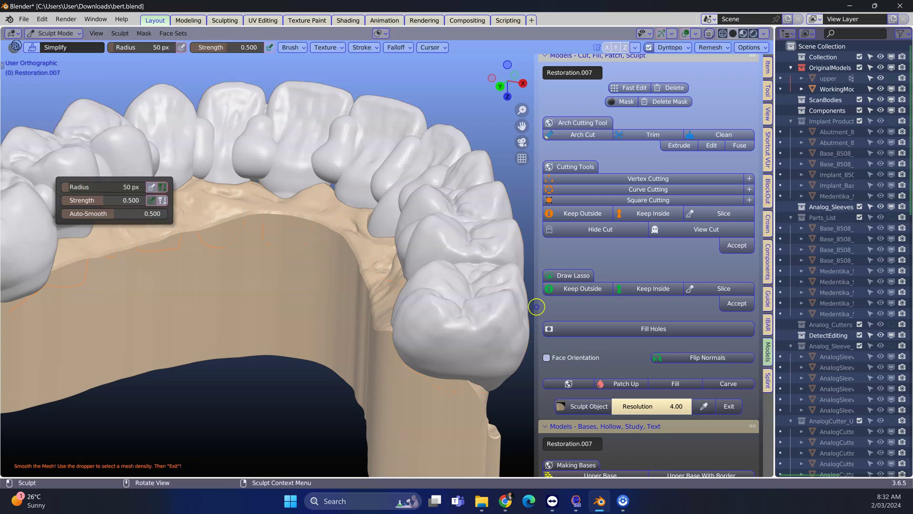
key("Escape")
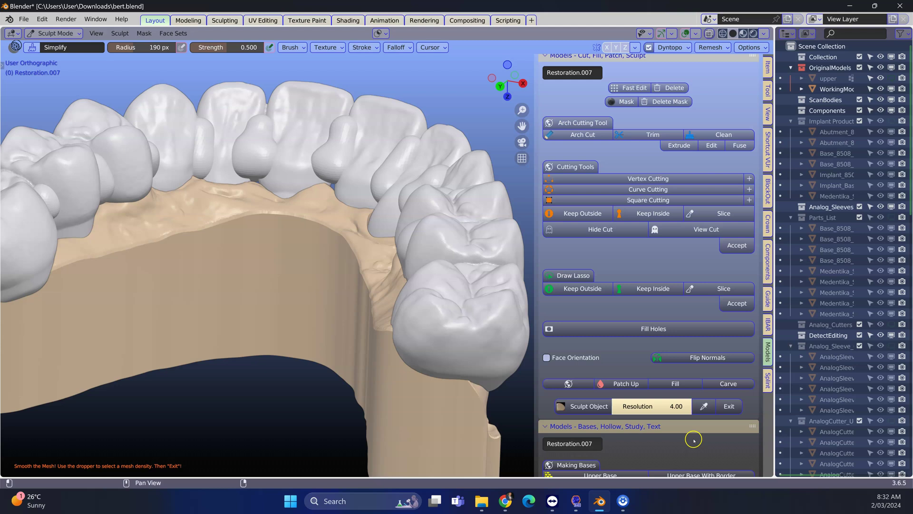
double_click(665, 408)
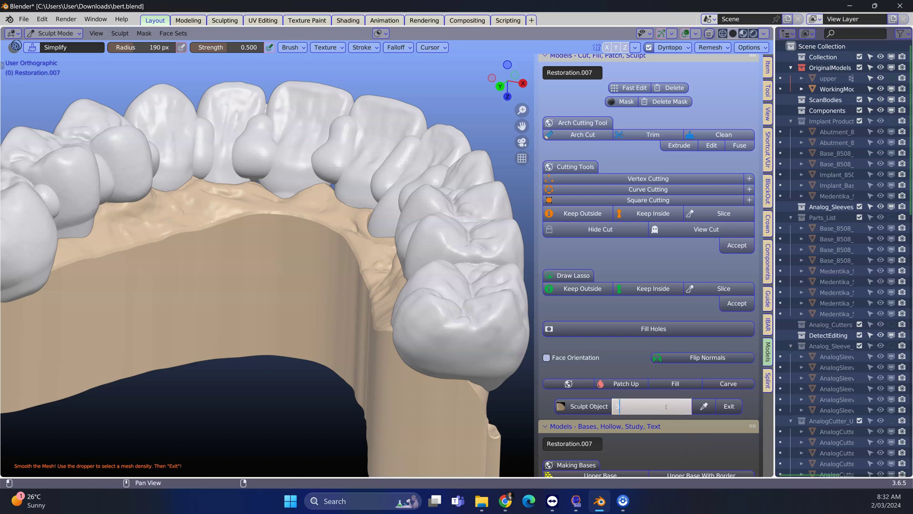
type("3")
key("Return")
middle_click_drag(371, 143, 305, 165)
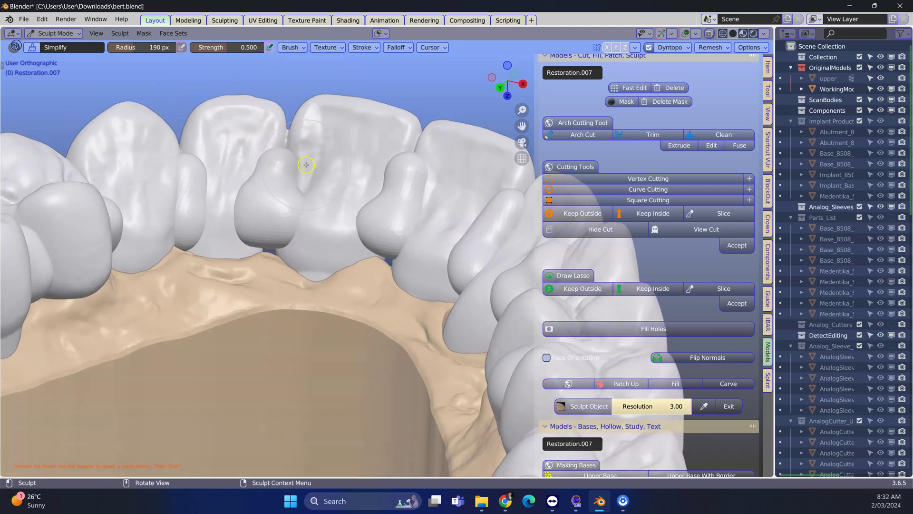
mouse_move(305, 165)
left_mouse_down()
mouse_move(285, 207)
mouse_move(264, 178)
mouse_move(467, 176)
mouse_move(471, 257)
mouse_move(450, 172)
mouse_move(428, 207)
mouse_move(435, 158)
mouse_move(422, 264)
left_mouse_up()
scroll(289, 168, "up", 3)
scroll(288, 169, "up", 1)
mouse_move(421, 264)
middle_mouse_down()
mouse_move(415, 277)
mouse_move(157, 96)
mouse_move(87, 64)
mouse_move(103, 64)
mouse_move(278, 263)
mouse_move(267, 283)
mouse_move(383, 267)
mouse_move(315, 302)
mouse_move(217, 309)
mouse_move(259, 326)
mouse_move(216, 340)
mouse_move(182, 185)
middle_mouse_up()
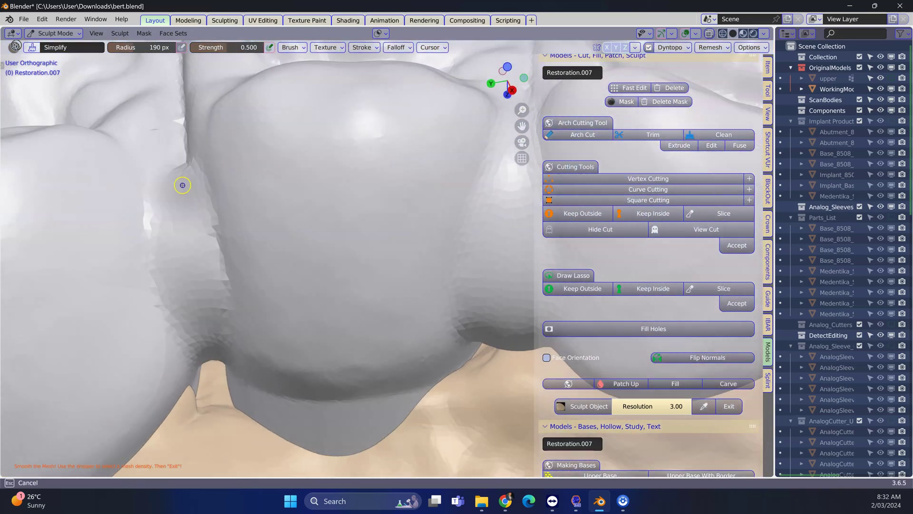
scroll(182, 185, "down", 5)
Add a duplicated wax blob between the front teeth and reselect it
mouse_move(214, 264)
middle_mouse_down()
mouse_move(442, 300)
mouse_move(414, 299)
mouse_move(393, 359)
mouse_move(214, 343)
mouse_move(321, 343)
mouse_move(341, 272)
mouse_move(181, 242)
mouse_move(268, 386)
mouse_move(382, 261)
mouse_move(415, 297)
mouse_move(428, 250)
mouse_move(374, 154)
mouse_move(380, 414)
mouse_move(371, 342)
mouse_move(442, 371)
mouse_move(633, 365)
middle_mouse_up()
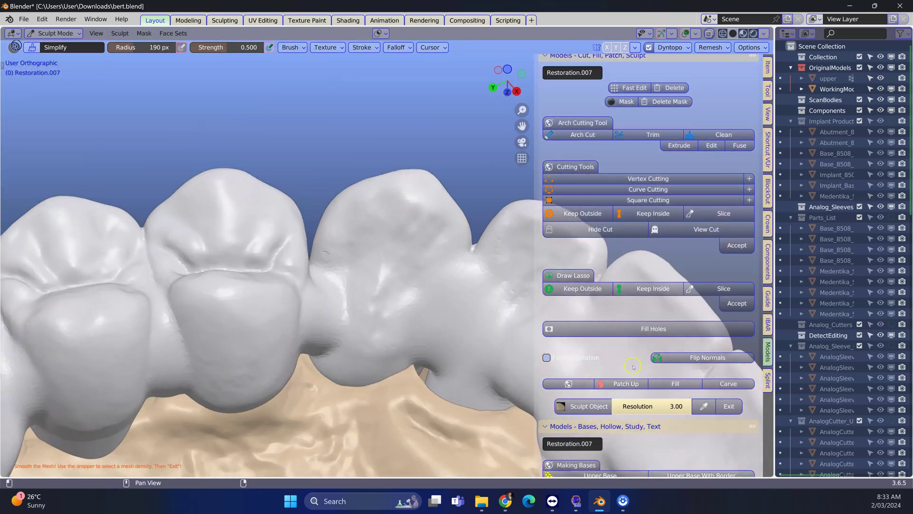
left_click(336, 308)
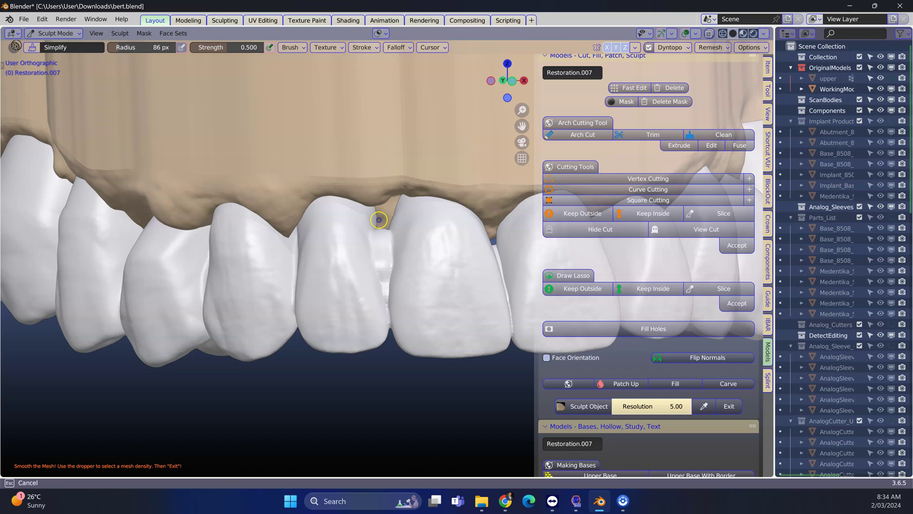
middle_click_drag(434, 150, 349, 262)
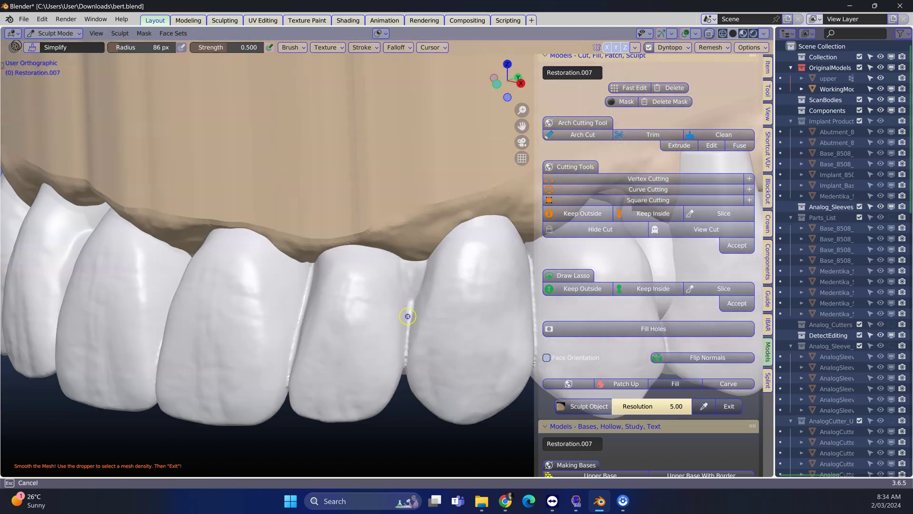
mouse_move(350, 318)
middle_mouse_down()
mouse_move(459, 316)
mouse_move(321, 285)
mouse_move(283, 362)
middle_mouse_up()
left_click(730, 407)
scroll(321, 285, "up", 3)
Fit the last wax blob into the front-tooth gap and select Restoration.007
left_click(297, 343)
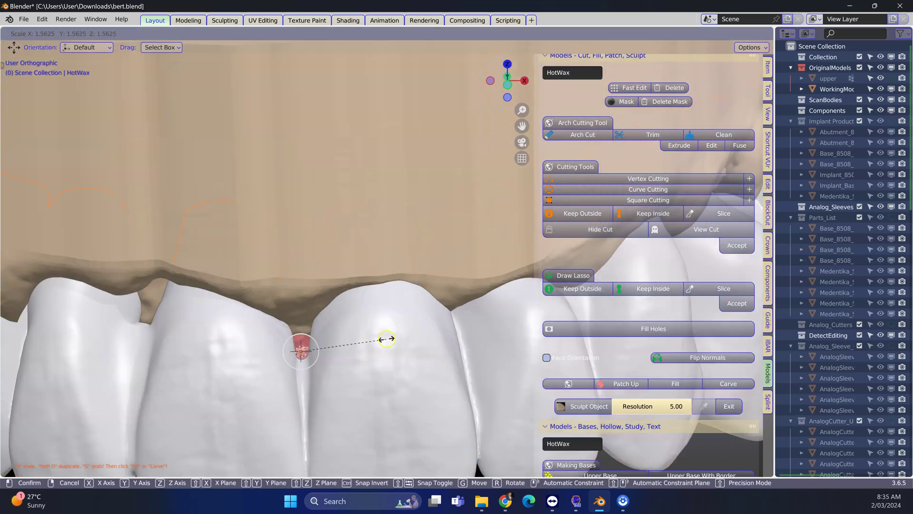
mouse_move(386, 335)
middle_mouse_down()
mouse_move(324, 367)
mouse_move(300, 350)
middle_mouse_up()
scroll(324, 367, "up", 5)
left_click(420, 389)
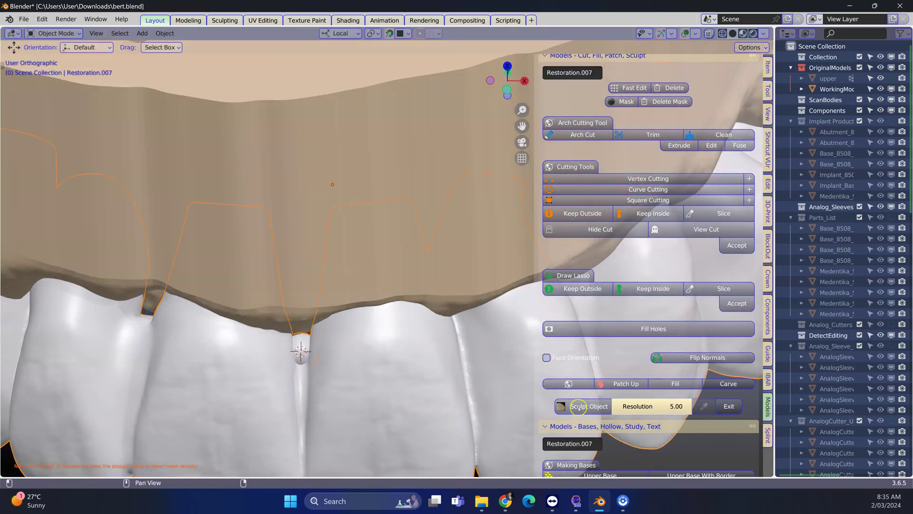
Sculpt the blob smoothly into the bridge, exit Sculpt Mode, and select WorkingModel
left_click(589, 406)
scroll(321, 321, "down", 5)
mouse_move(321, 321)
middle_mouse_down()
mouse_move(298, 362)
mouse_move(249, 343)
middle_mouse_up()
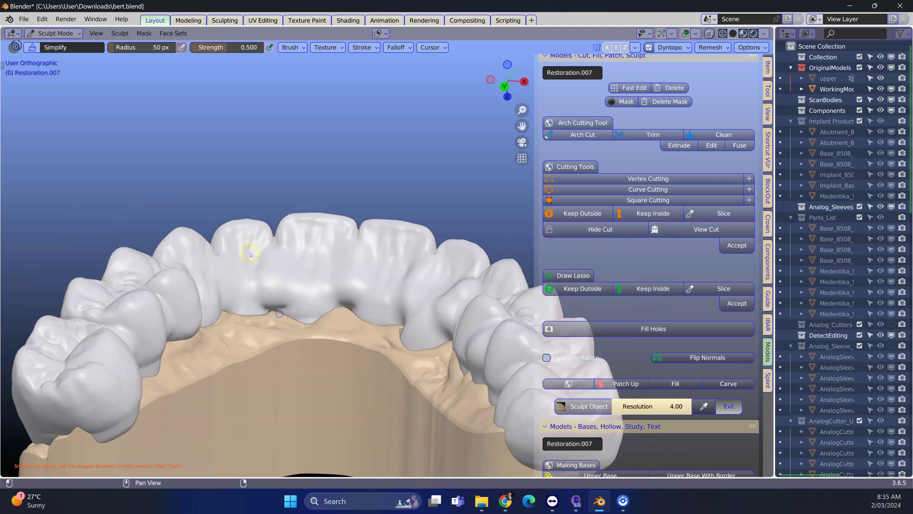
left_click(728, 407)
mouse_move(317, 321)
middle_mouse_down()
mouse_move(357, 285)
mouse_move(291, 390)
mouse_move(326, 309)
middle_mouse_up()
scroll(357, 286, "up", 3)
left_click(360, 258)
Enable X-ray and turn the right-hand panel into the Properties editor's Modifiers tab
key("alt+z")
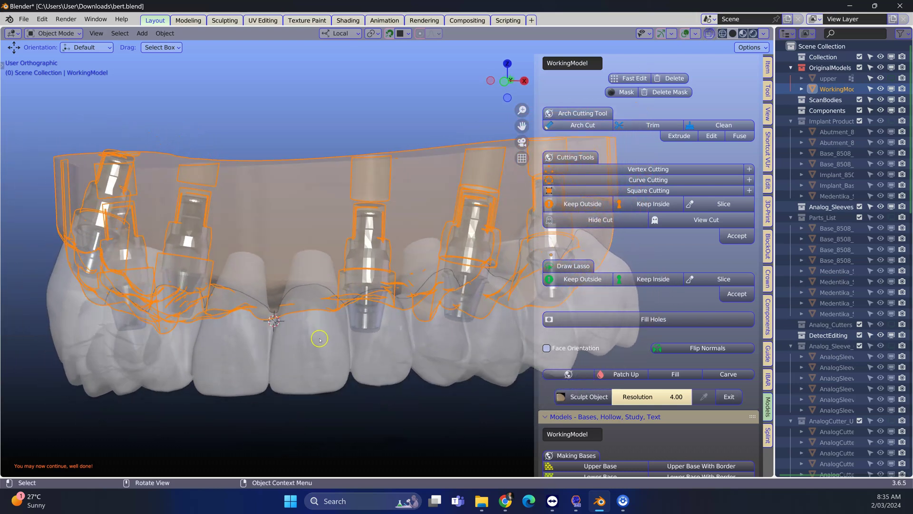
left_click_drag(776, 285, 669, 286)
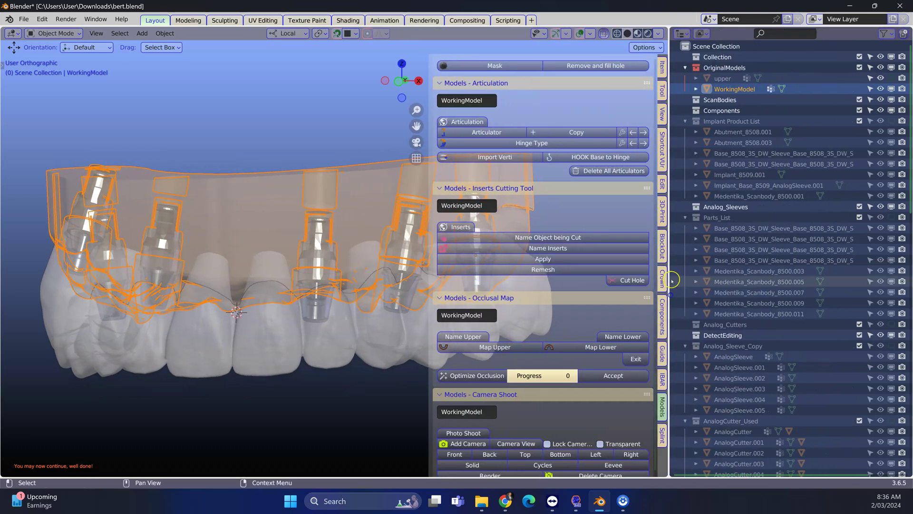
left_click(788, 33)
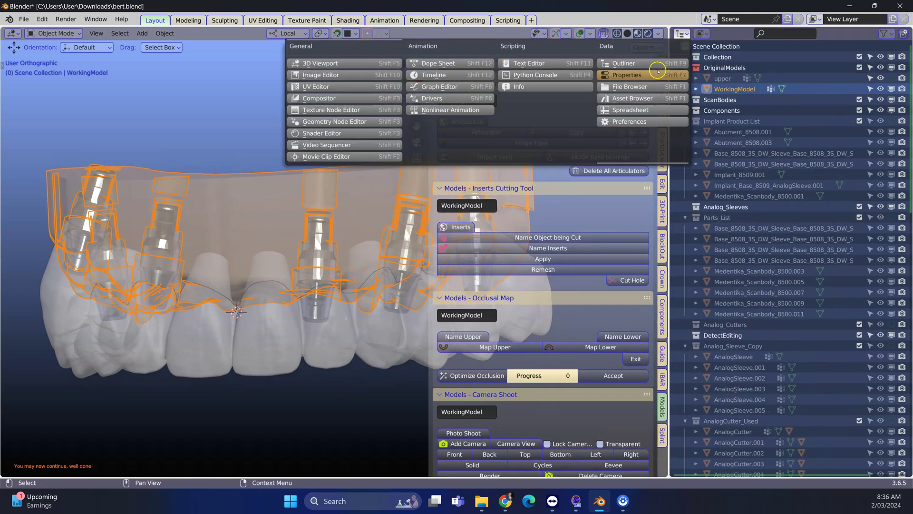
left_click(632, 75)
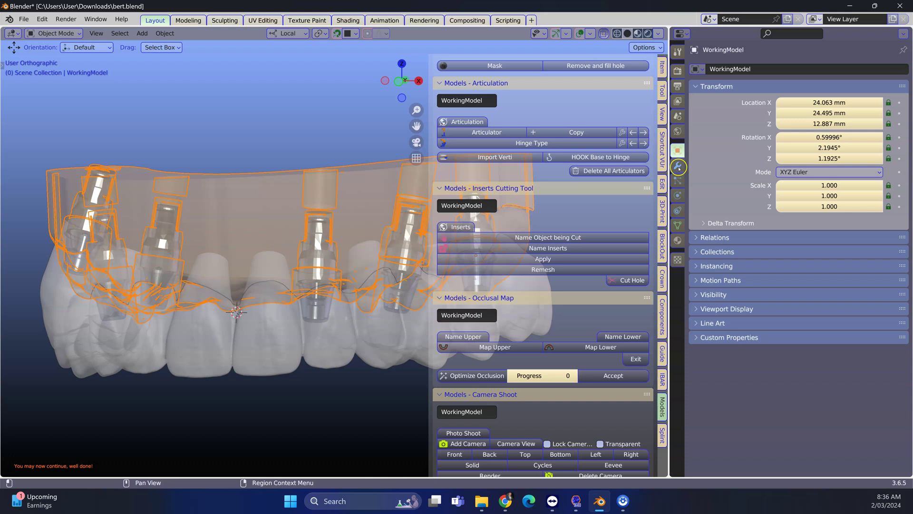
left_click(678, 167)
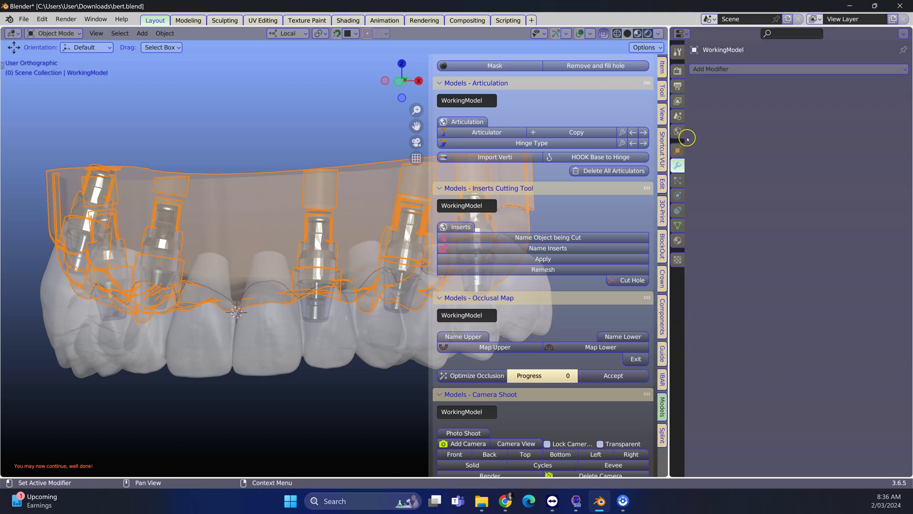
Add an Exact Boolean to WorkingModel by mistake, then remove it
left_click(768, 71)
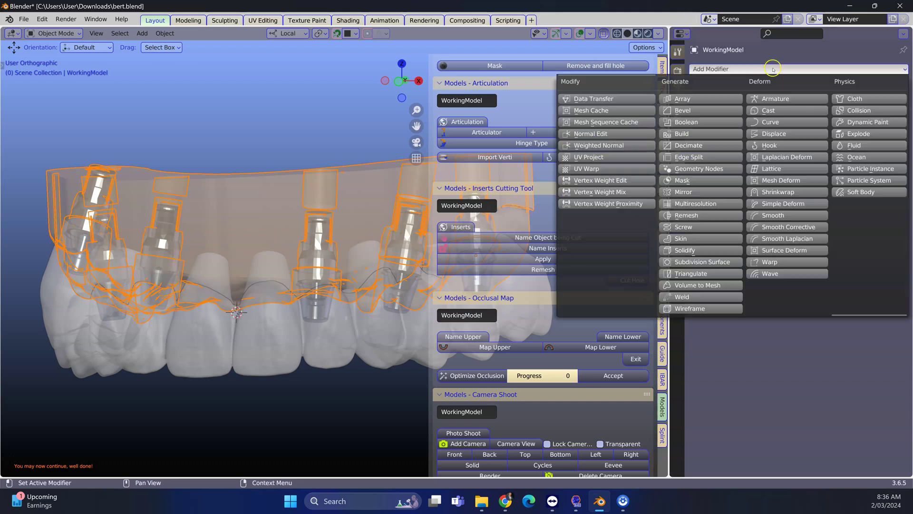
left_click(695, 122)
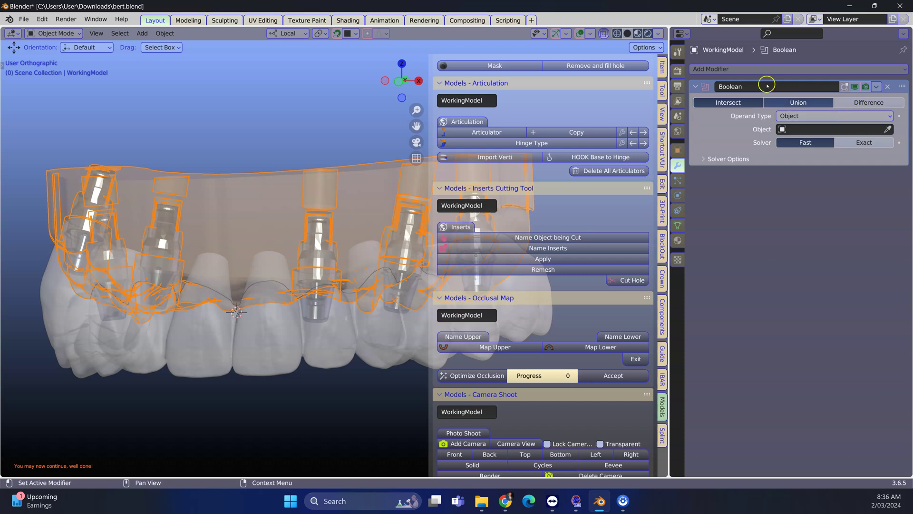
left_click(863, 142)
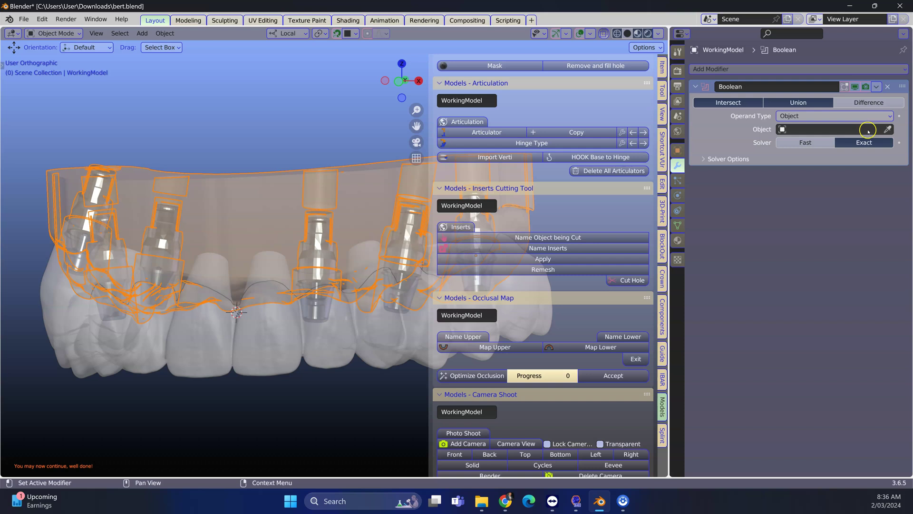
left_click(888, 86)
Give Restoration.007 an Exact Boolean targeting WorkingModel and open its apply options
left_click(295, 330)
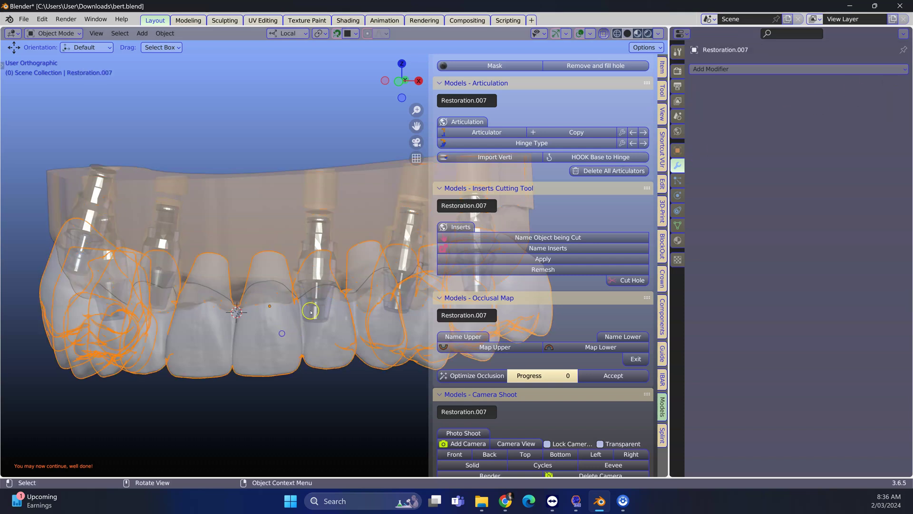
left_click(749, 68)
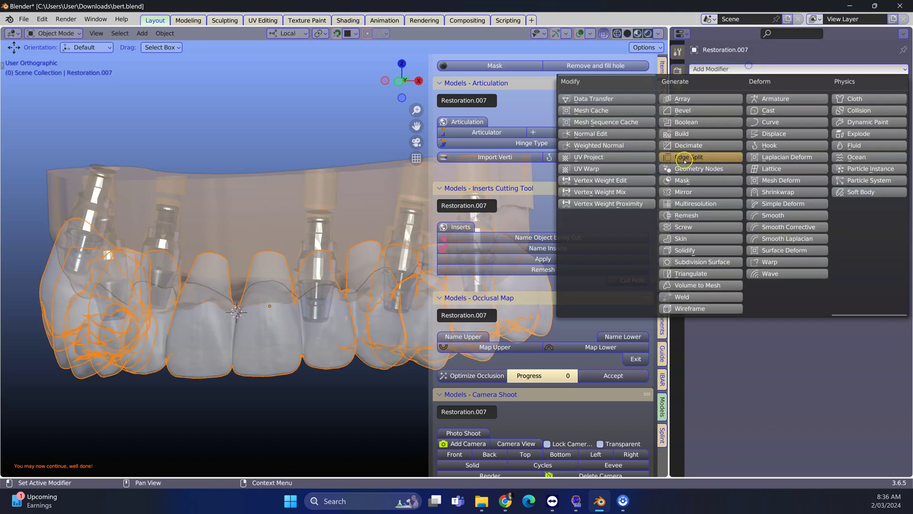
left_click(702, 127)
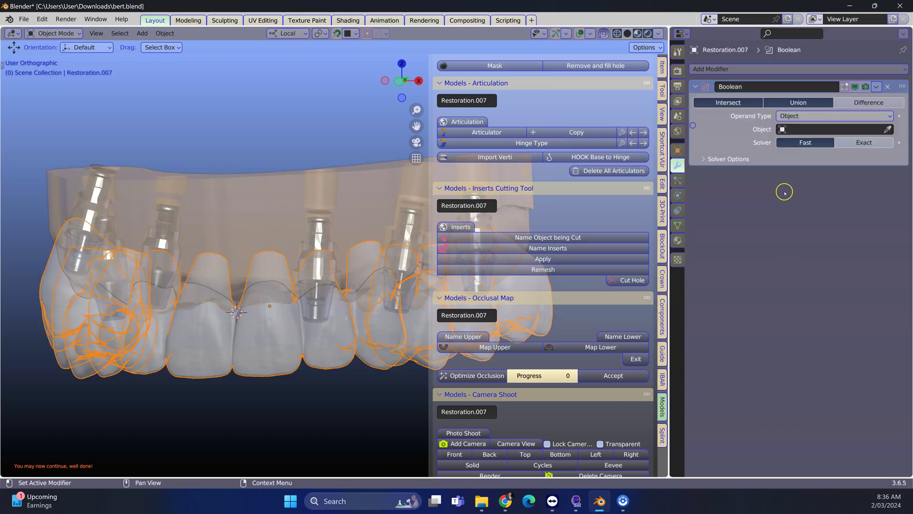
left_click(859, 142)
left_click(887, 128)
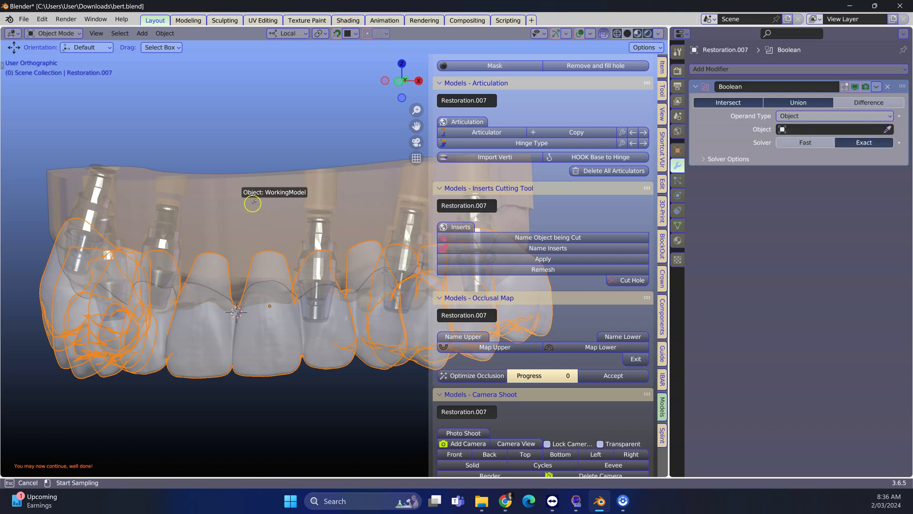
left_click(252, 268)
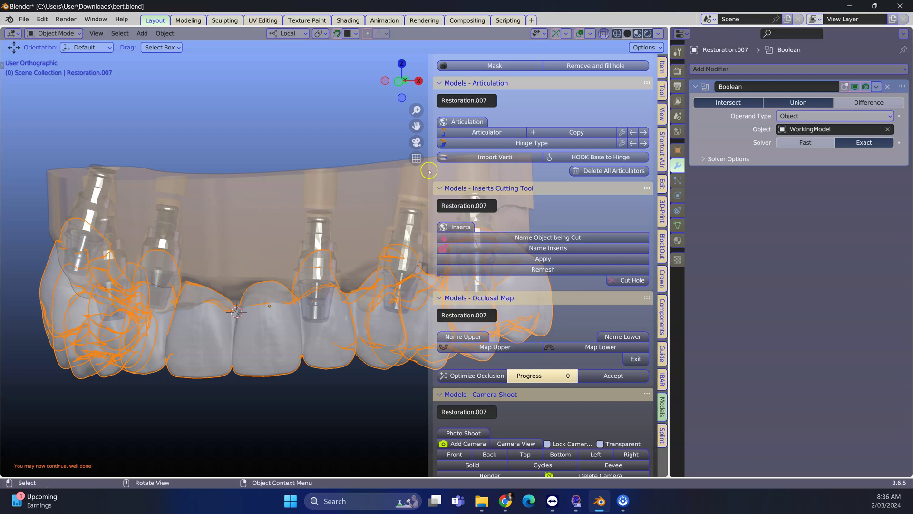
left_click(876, 86)
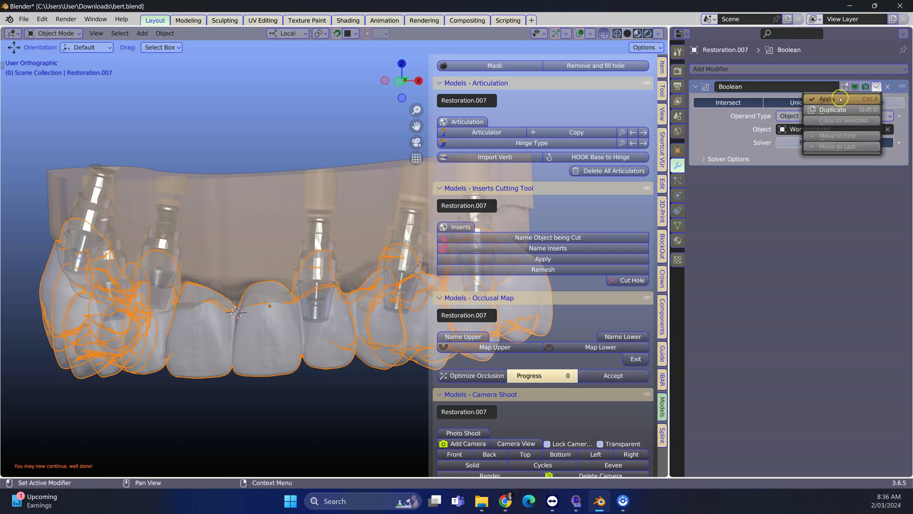
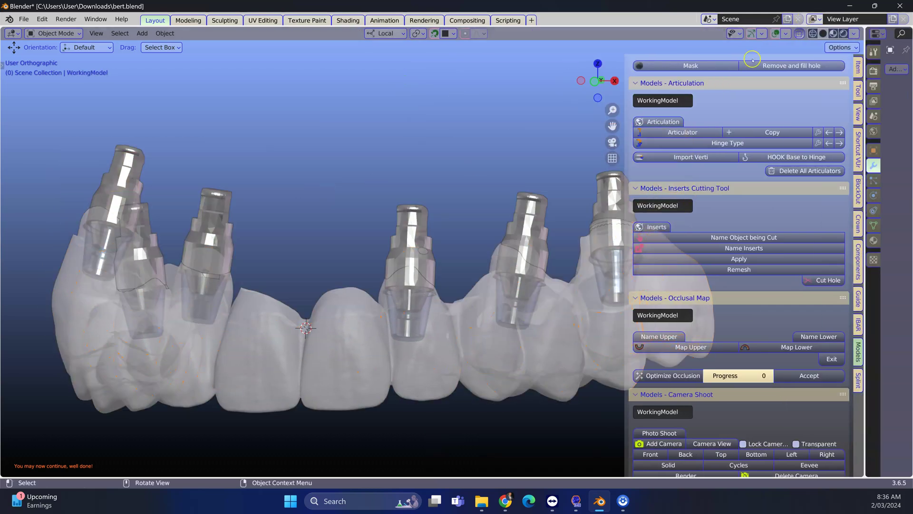
Turn off X-ray so the models show solid, and select Restoration.007
left_click(799, 33)
left_click(306, 327)
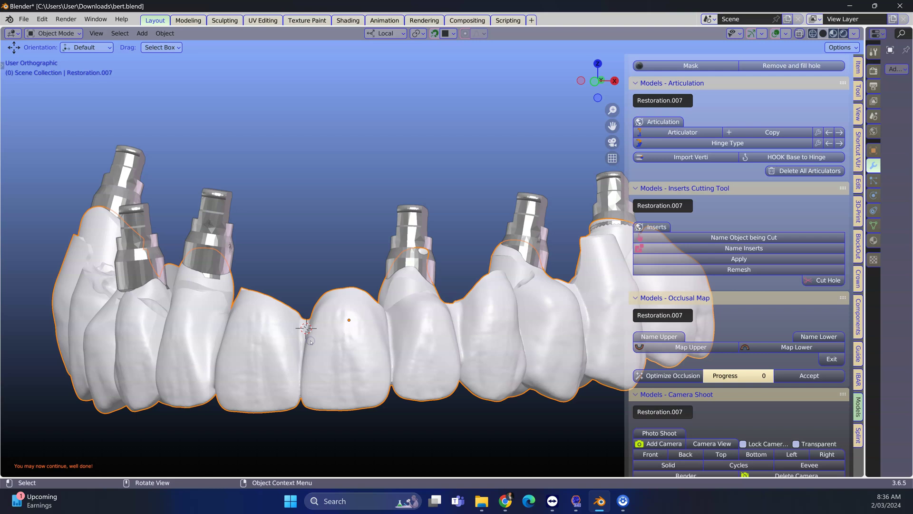
mouse_move(305, 327)
middle_mouse_down()
mouse_move(311, 343)
mouse_move(512, 255)
mouse_move(380, 266)
middle_mouse_up()
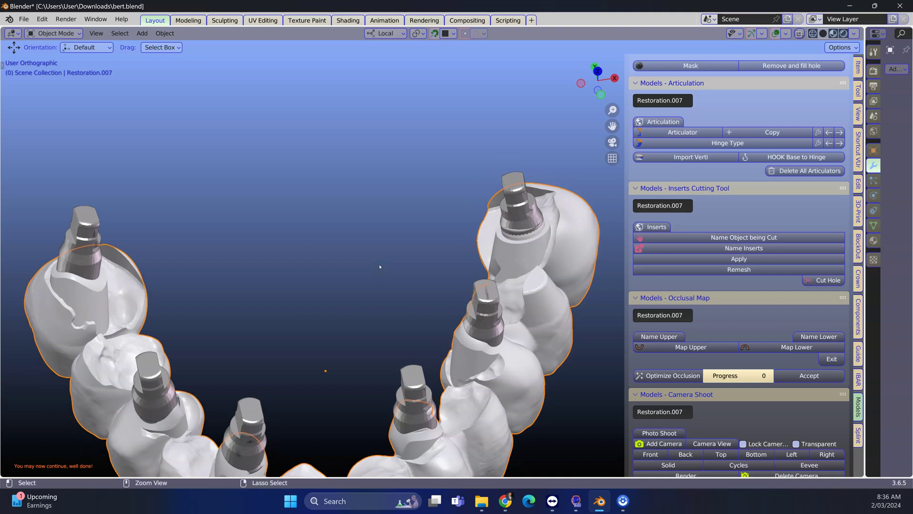
Unhide WorkingModel with Alt+H, reselect Restoration.007, and frame the arch from the front
key("alt+h")
left_click(466, 305)
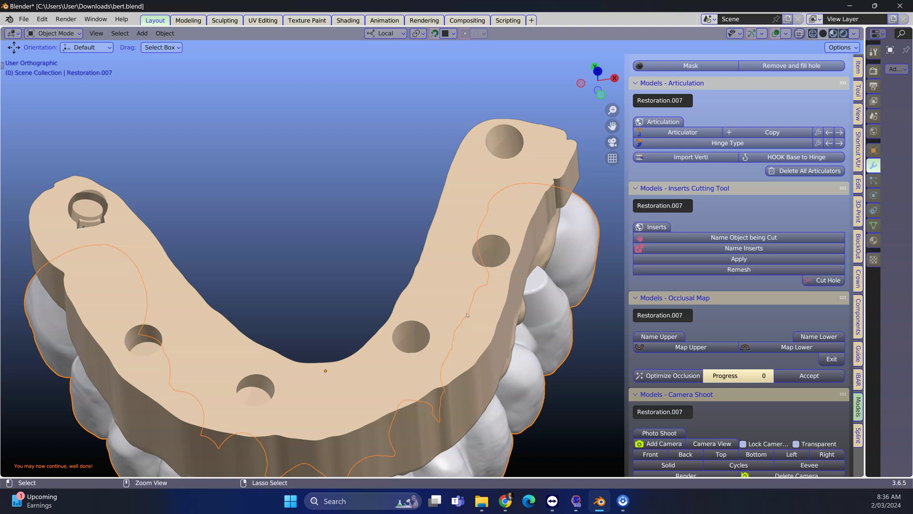
middle_click_drag(467, 314, 460, 276)
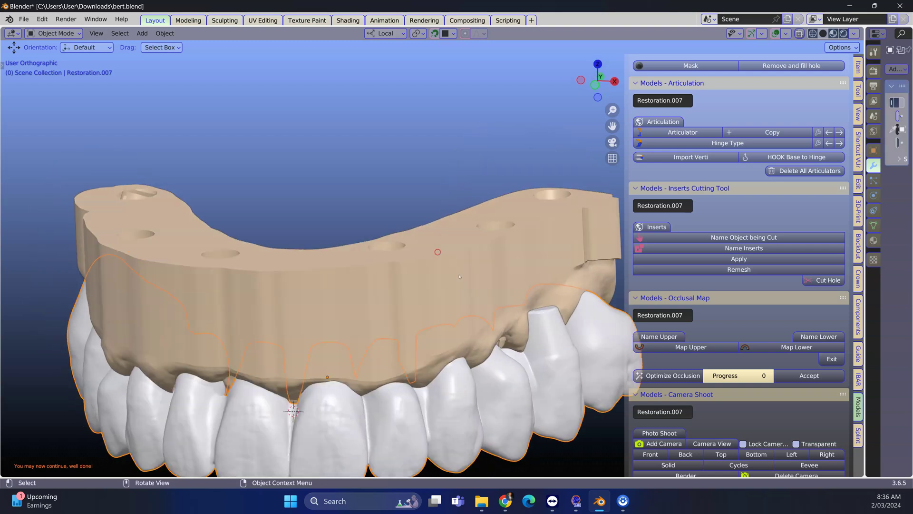
middle_click_drag(459, 349, 379, 284, "shift")
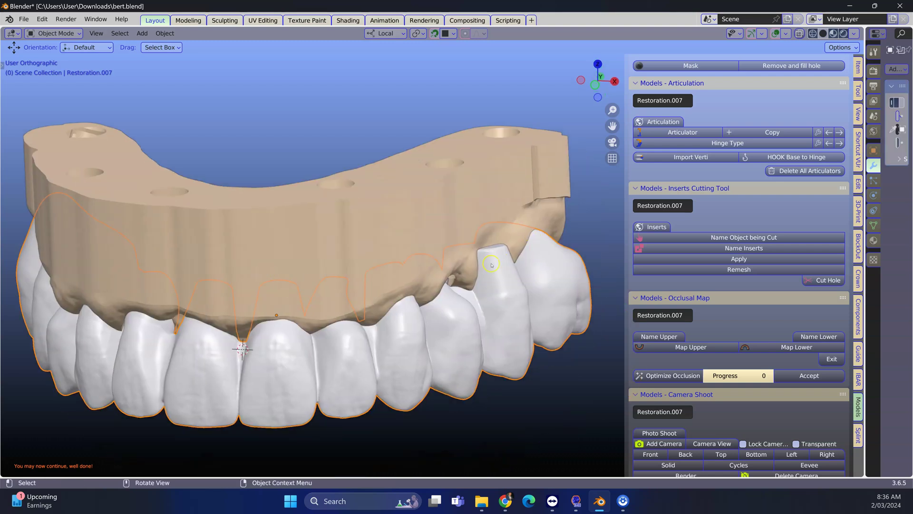
Soft-move the bridge's right-side tooth-to-gum margin in Edit Mode using proportional falloff
key("Tab")
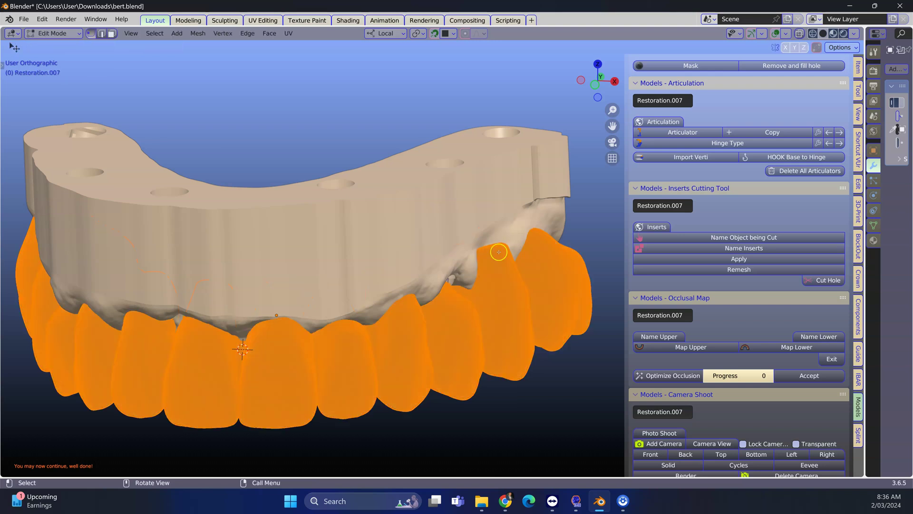
key("alt+a")
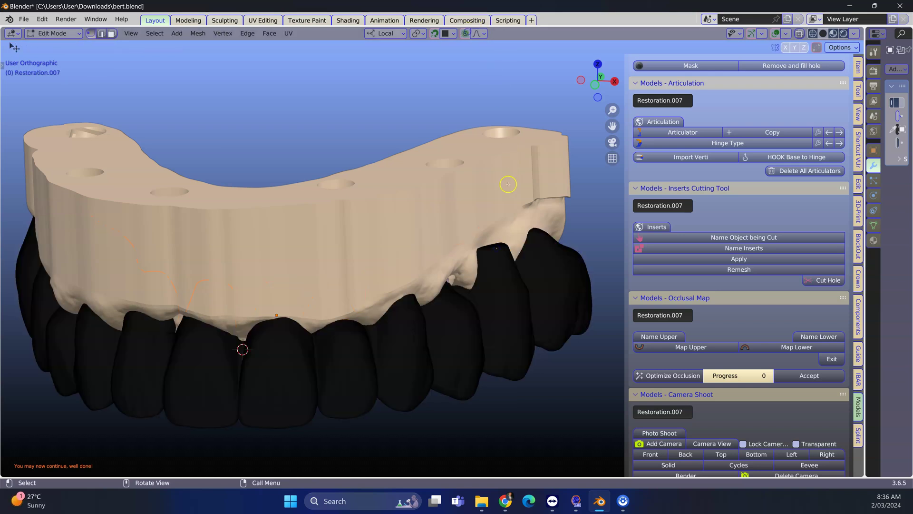
scroll(508, 184, "up", 3)
key("Home")
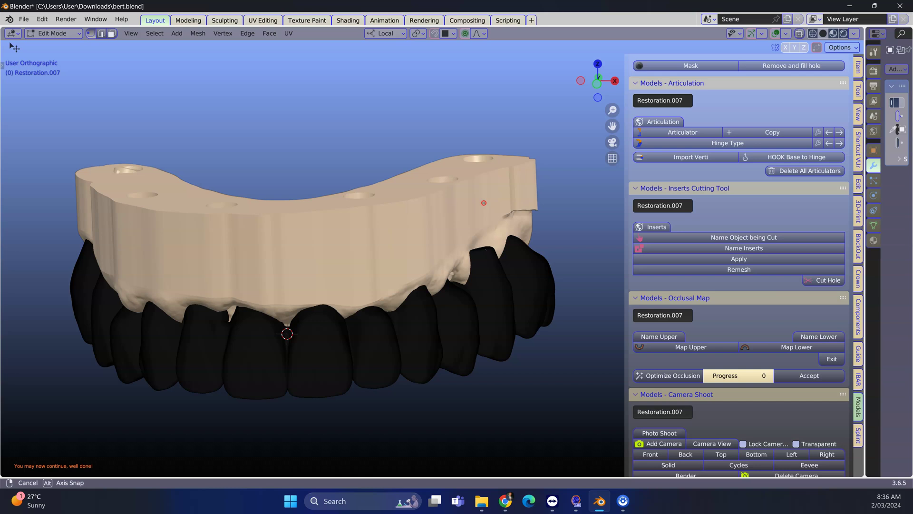
key("g")
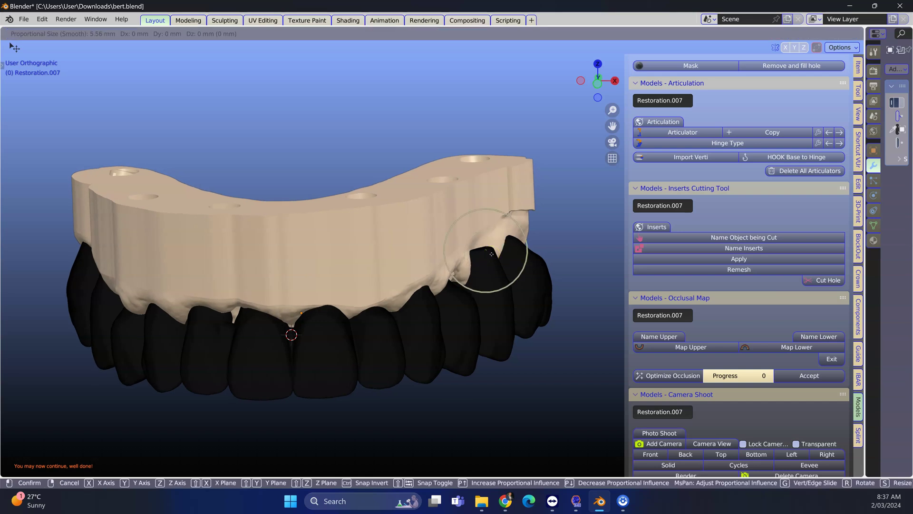
scroll(490, 253, "up", 5)
left_click(471, 263)
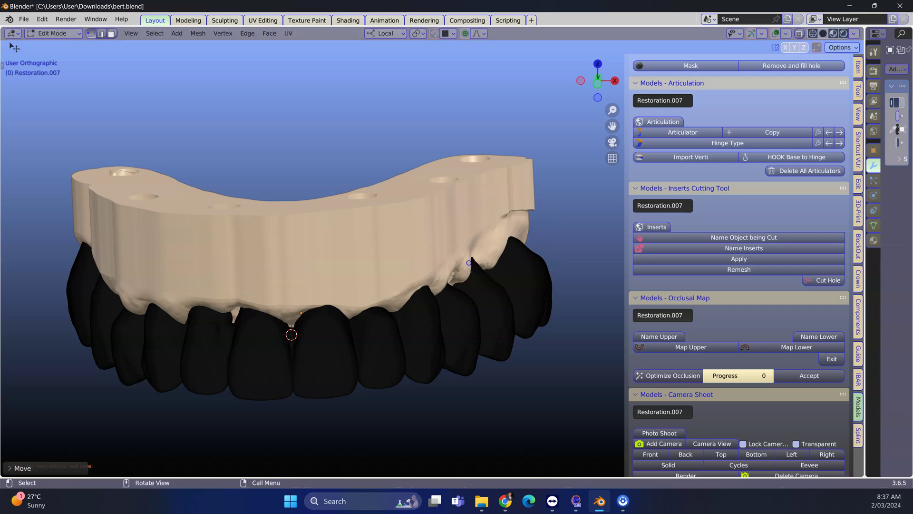
mouse_move(443, 235)
middle_mouse_down()
mouse_move(356, 271)
mouse_move(300, 324)
middle_mouse_up()
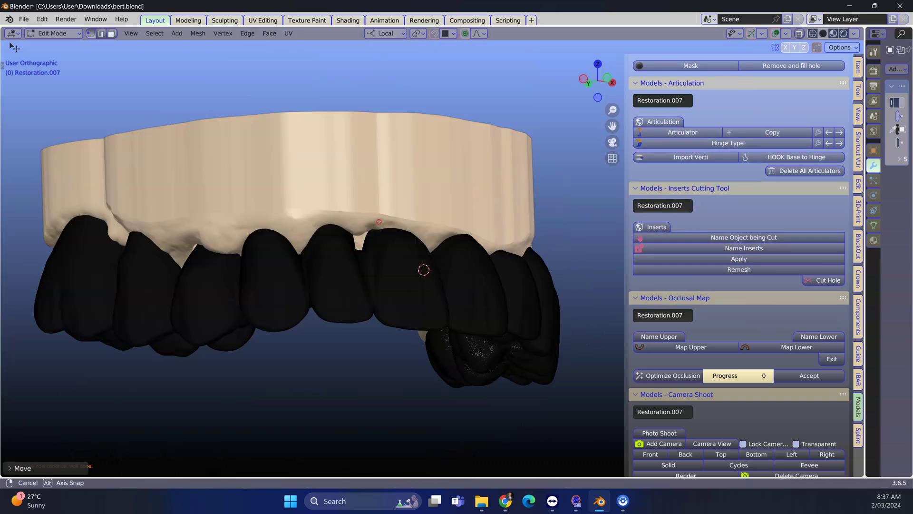
key("Tab")
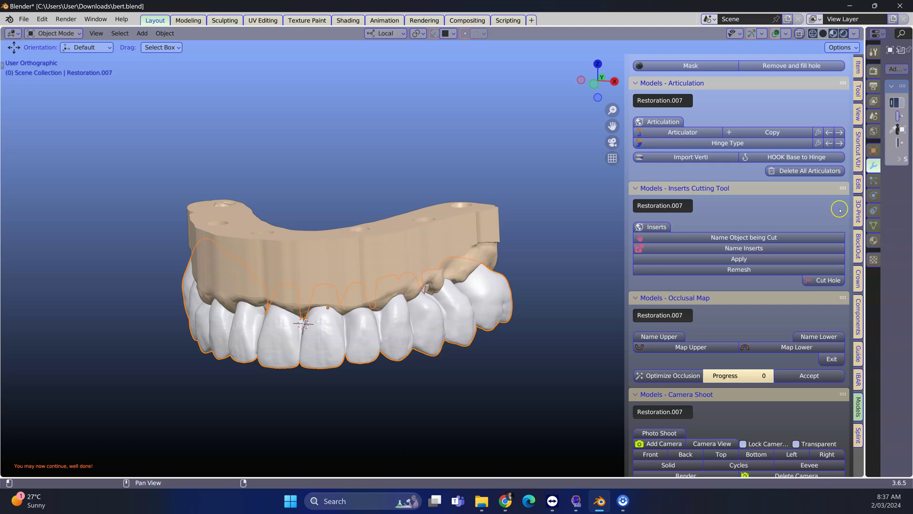
Set WorkingModel as the Boolean modifier's object and apply the cut
left_click_drag(866, 208, 693, 226)
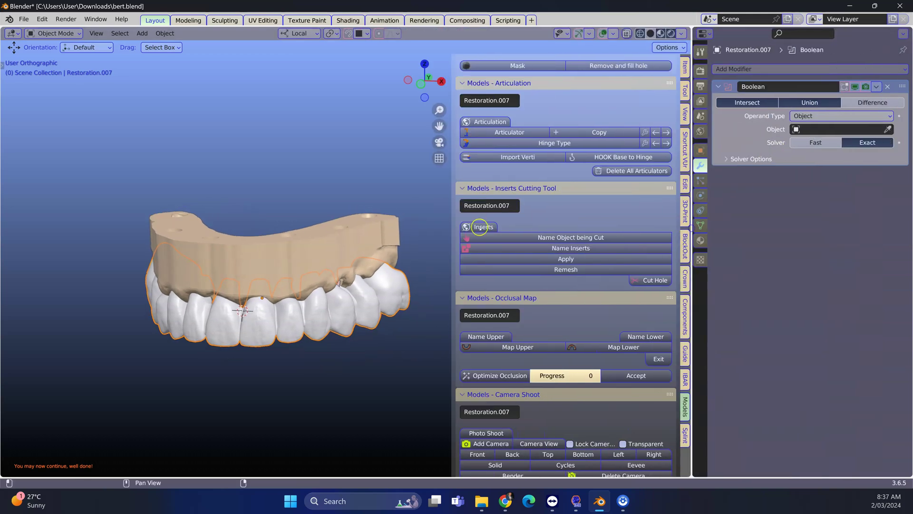
scroll(330, 282, "up", 3)
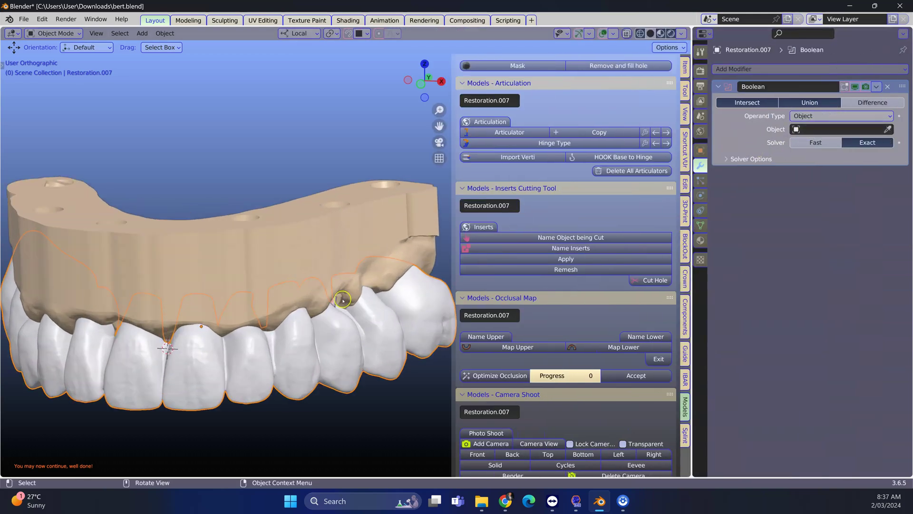
middle_click_drag(200, 285, 321, 279)
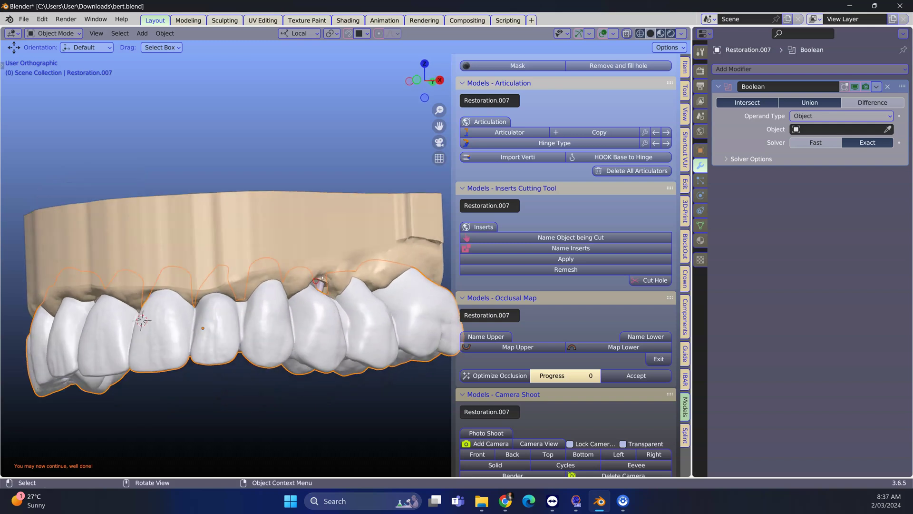
left_click(888, 128)
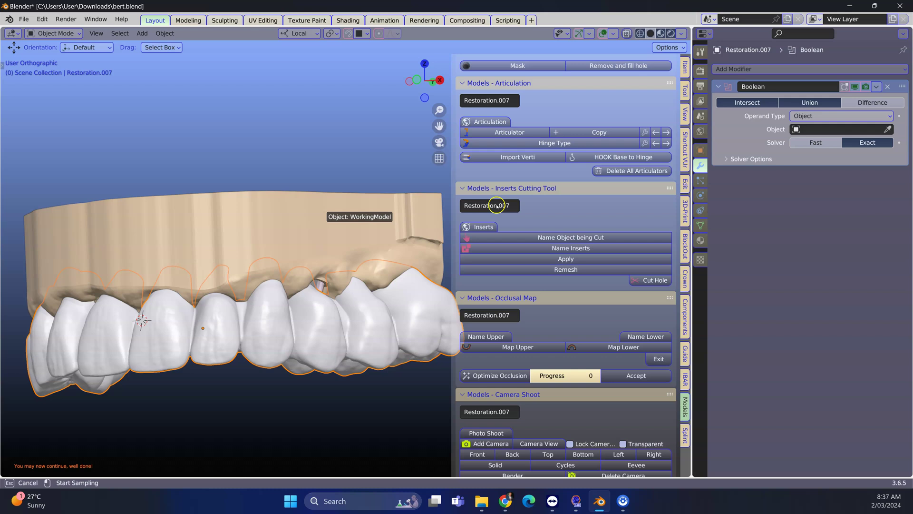
left_click(323, 217)
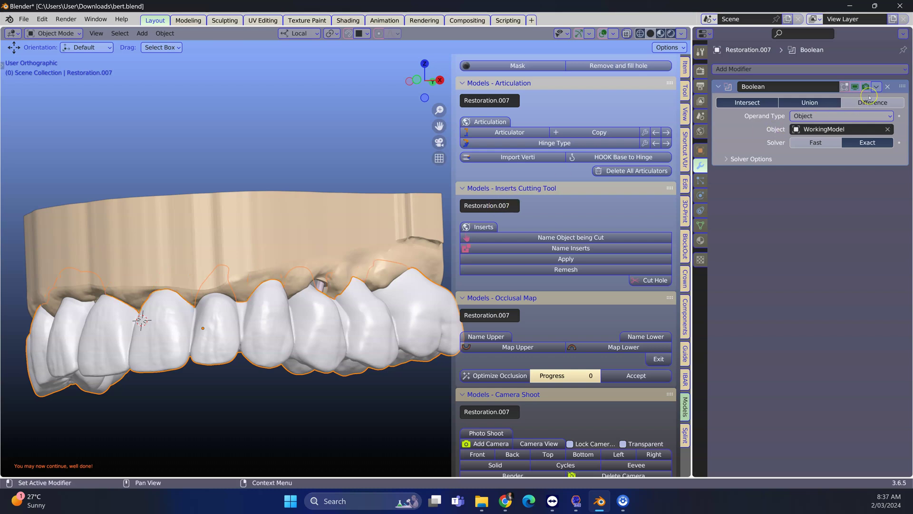
left_click(876, 86)
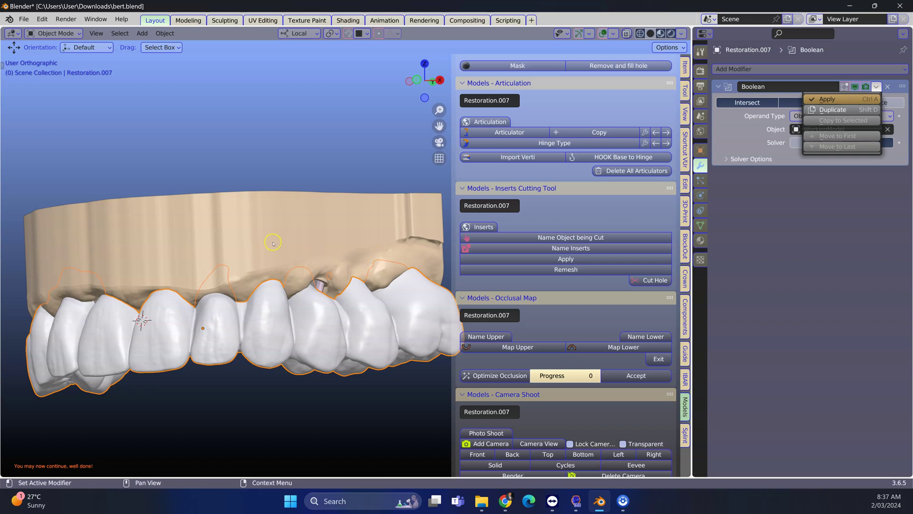
key("ctrl+a")
Hide WorkingModel and select Restoration.007
left_click(284, 226)
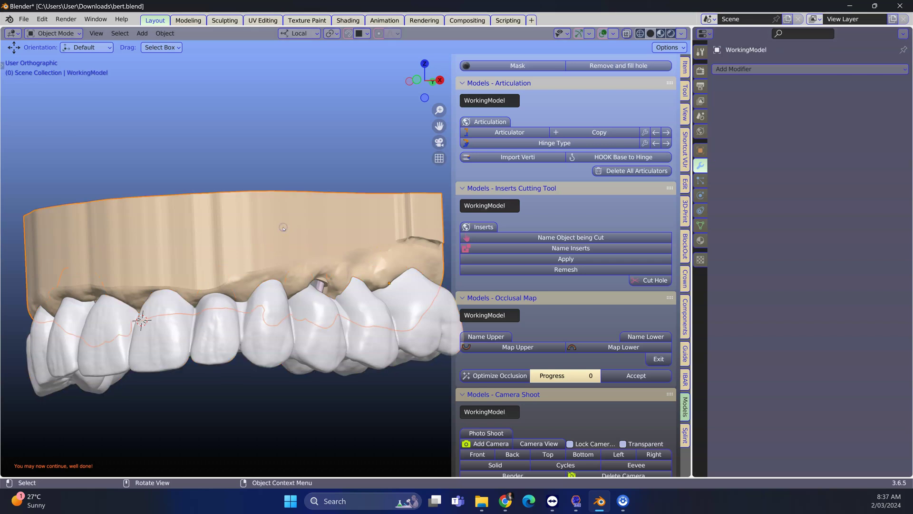
key("h")
middle_click_drag(283, 227, 295, 309)
left_click(294, 309)
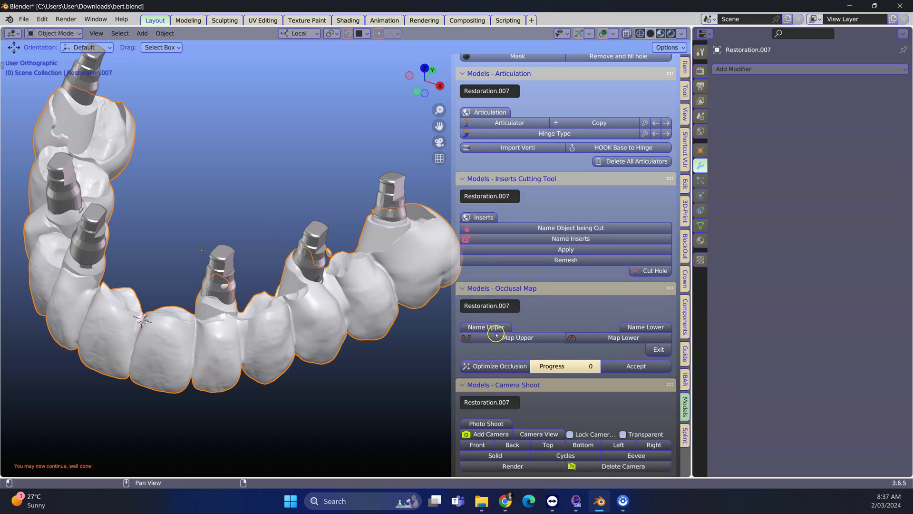
scroll(499, 322, "up", 2)
scroll(499, 323, "up", 2)
scroll(498, 322, "up", 2)
scroll(496, 326, "up", 3)
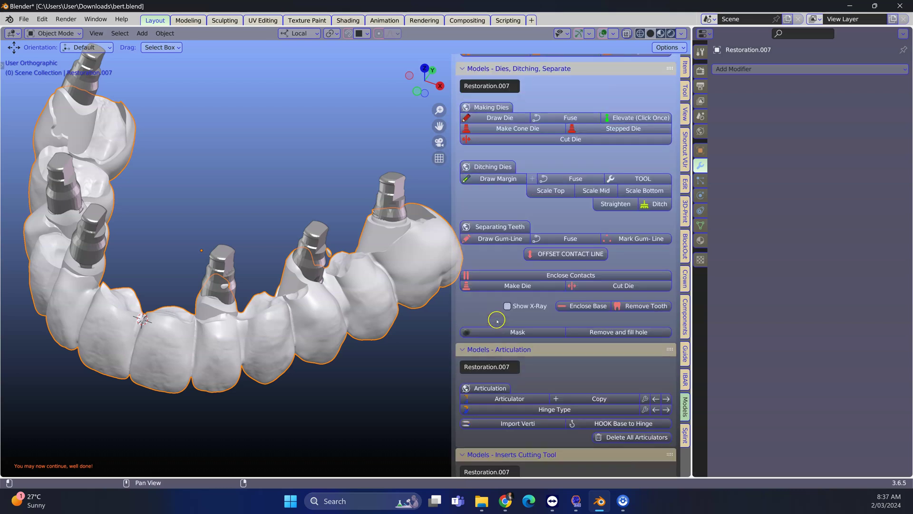
scroll(495, 285, "up", 3)
scroll(492, 228, "up", 3)
scroll(491, 214, "up", 3)
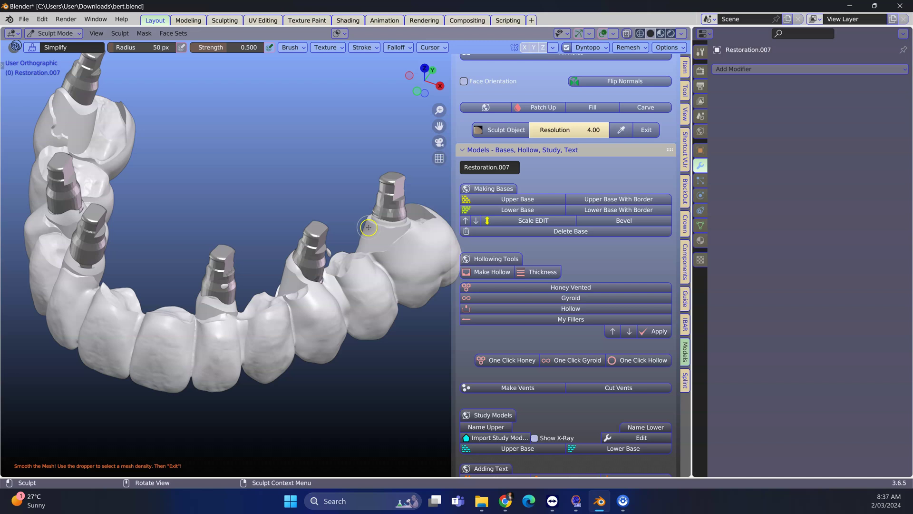
Smooth around the abutment screw openings with an enlarged Simplify brush, then exit Sculpt Mode
right_click(282, 173)
mouse_move(193, 173)
left_mouse_down()
mouse_move(256, 174)
mouse_move(228, 186)
left_mouse_up()
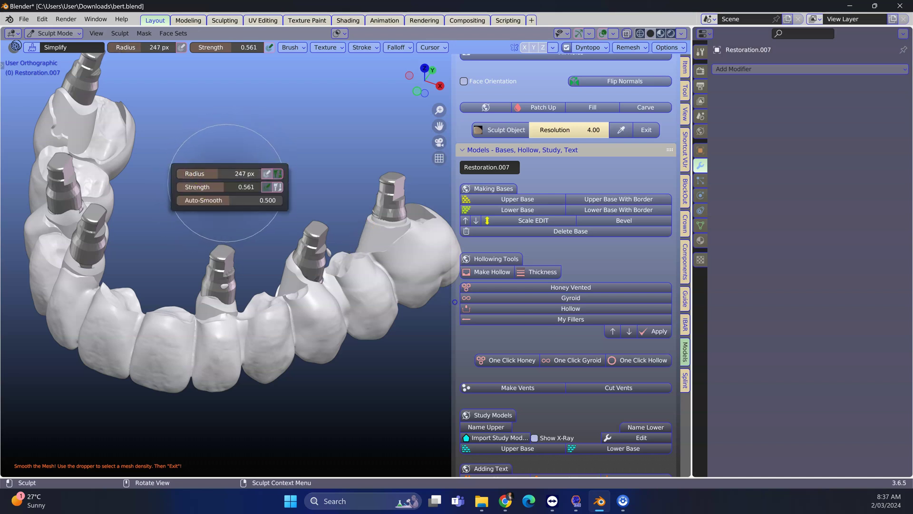
middle_click_drag(296, 224, 285, 280)
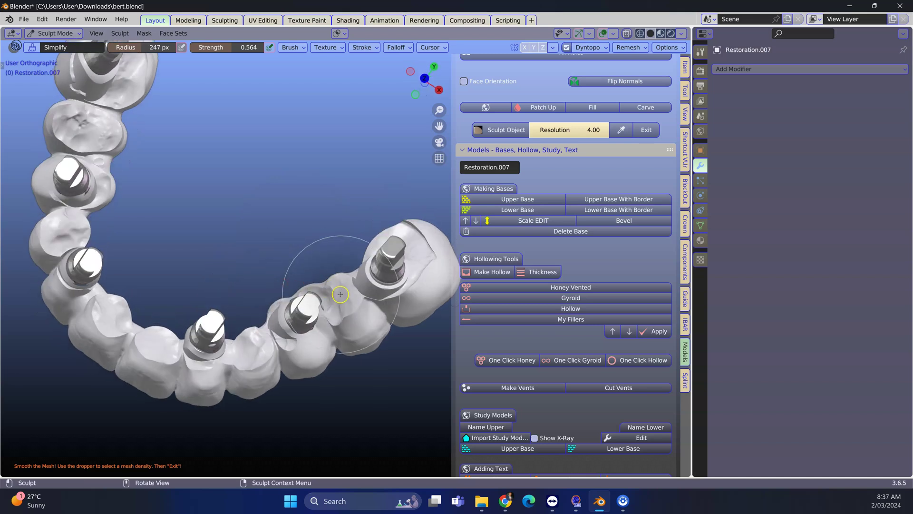
scroll(340, 295, "up", 4)
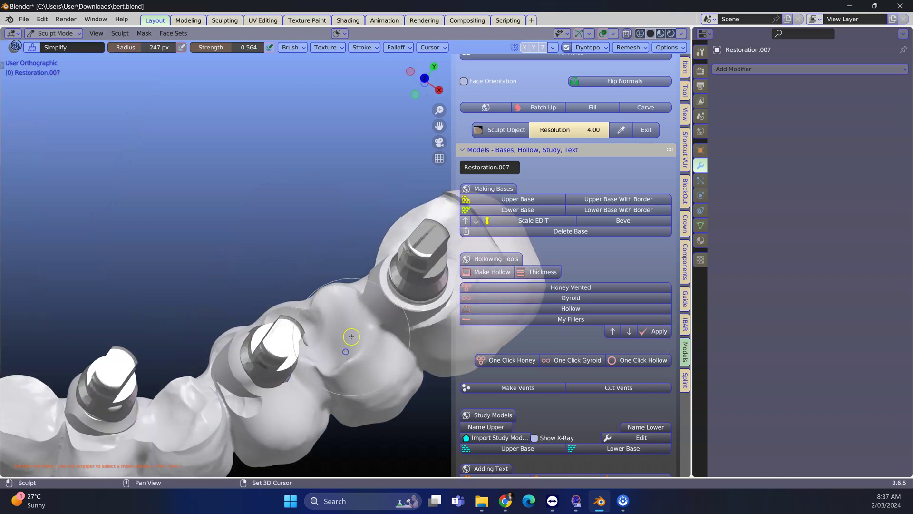
middle_click_drag(351, 336, 248, 371, "shift")
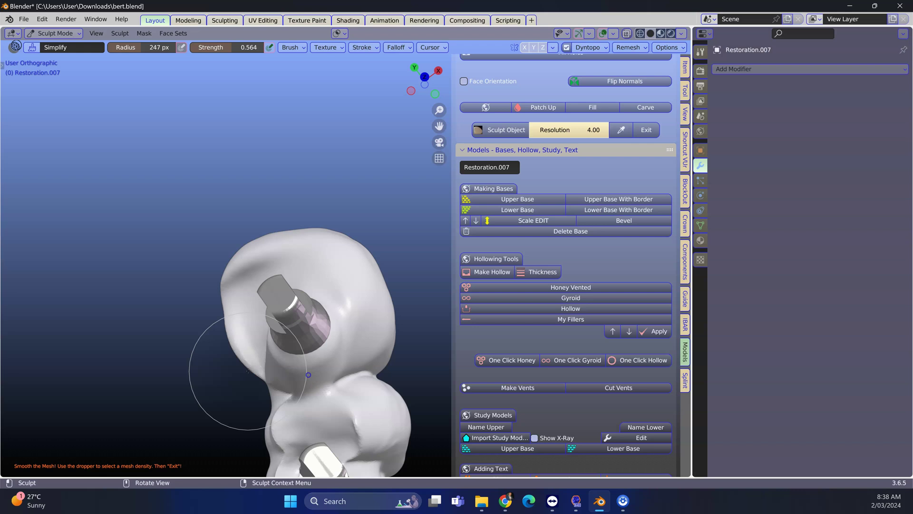
middle_click_drag(308, 374, 314, 268)
mouse_move(434, 214)
middle_mouse_down()
mouse_move(391, 264)
mouse_move(428, 279)
middle_mouse_up()
scroll(400, 257, "up", 3)
mouse_move(329, 242)
middle_mouse_down()
mouse_move(247, 269)
mouse_move(251, 212)
mouse_move(167, 193)
mouse_move(164, 143)
mouse_move(236, 171)
mouse_move(401, 197)
mouse_move(210, 207)
mouse_move(327, 259)
mouse_move(78, 343)
mouse_move(272, 291)
mouse_move(356, 250)
mouse_move(285, 235)
mouse_move(337, 259)
mouse_move(233, 406)
mouse_move(344, 278)
mouse_move(360, 228)
middle_mouse_up()
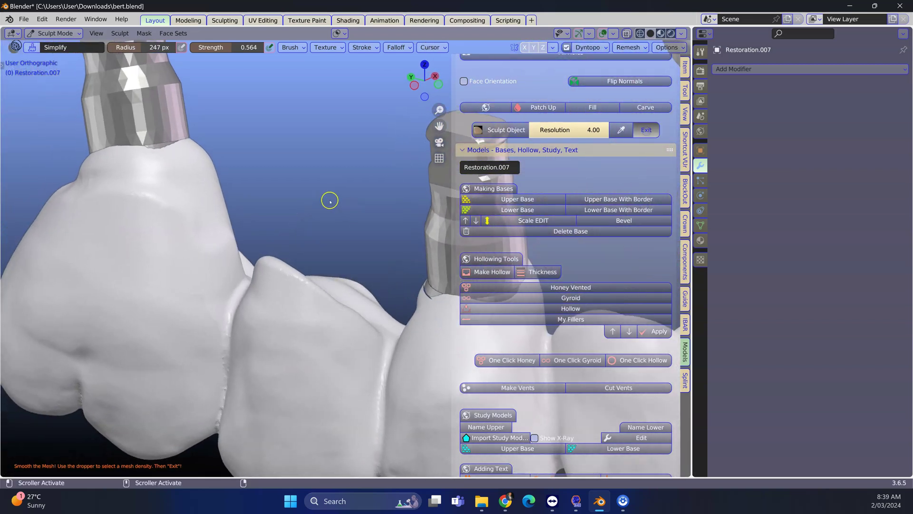
scroll(294, 197, "down", 5)
mouse_move(294, 196)
middle_mouse_down()
mouse_move(343, 234)
mouse_move(286, 297)
middle_mouse_up()
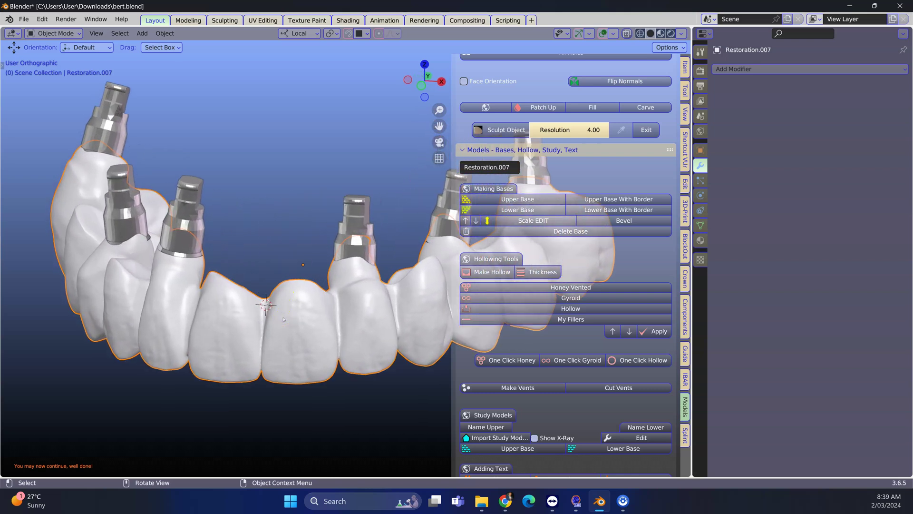
Hide the bridge and delete the first leftover Restoration object
key("h")
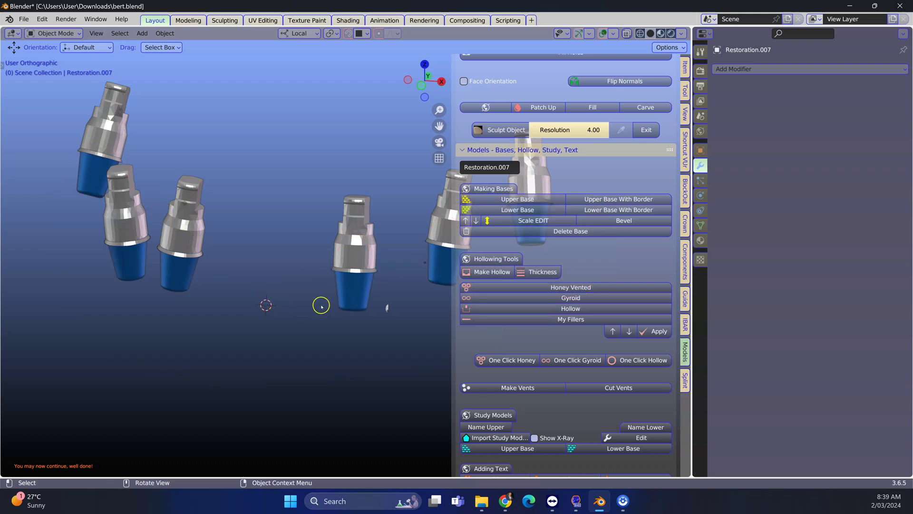
left_click(389, 309)
key("x")
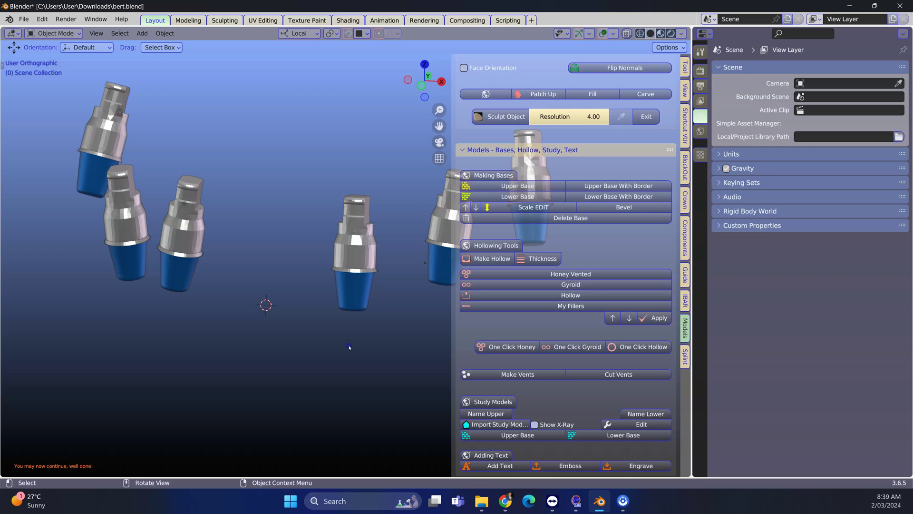
scroll(357, 347, "up", 3)
scroll(350, 342, "up", 3)
Delete a second leftover Restoration object and select Implant_Abutment.002
middle_click_drag(336, 313, 331, 306)
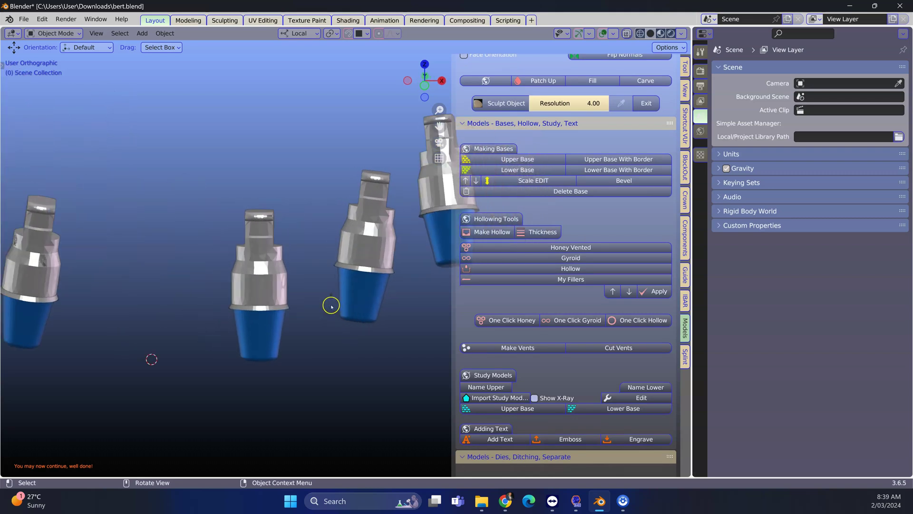
left_click(331, 298)
key("x")
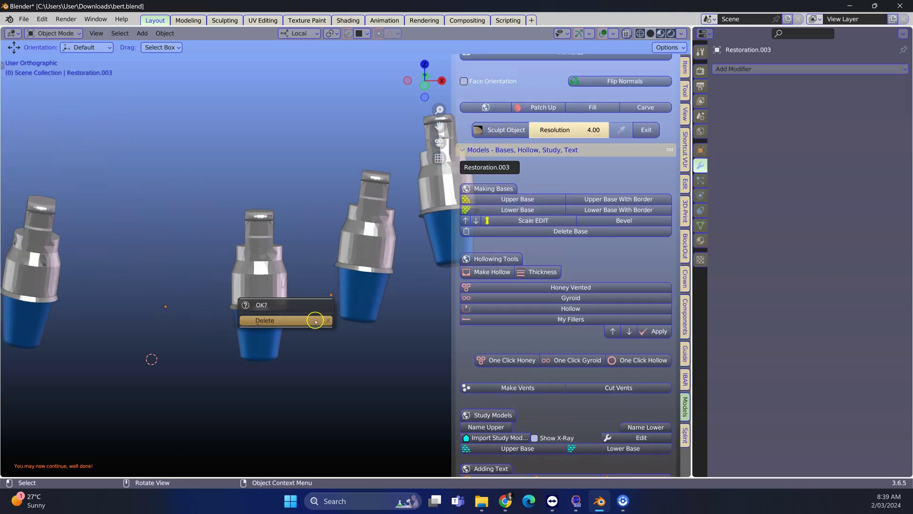
left_click(315, 321)
mouse_move(315, 321)
middle_mouse_down()
mouse_move(356, 289)
mouse_move(400, 278)
middle_mouse_up()
left_click(362, 288)
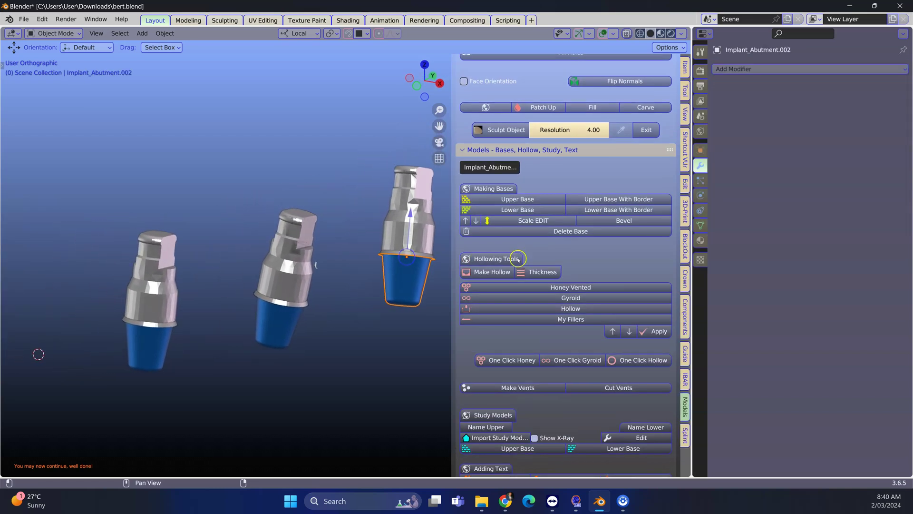
In the Crown tab's IMPLANT CROWNS panel, make and accept a +Z tube on the selected abutment
left_click(685, 278)
scroll(547, 295, "down", 5)
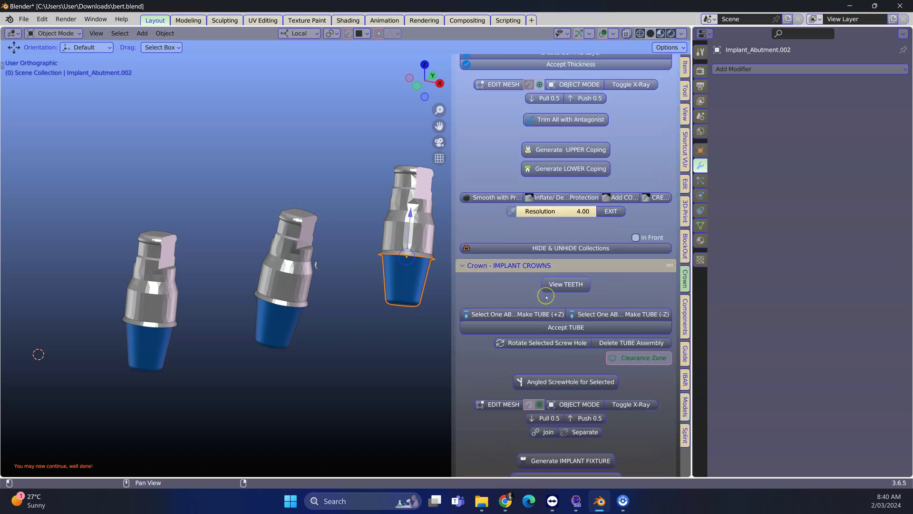
scroll(529, 271, "down", 2)
left_click(504, 235, "ctrl")
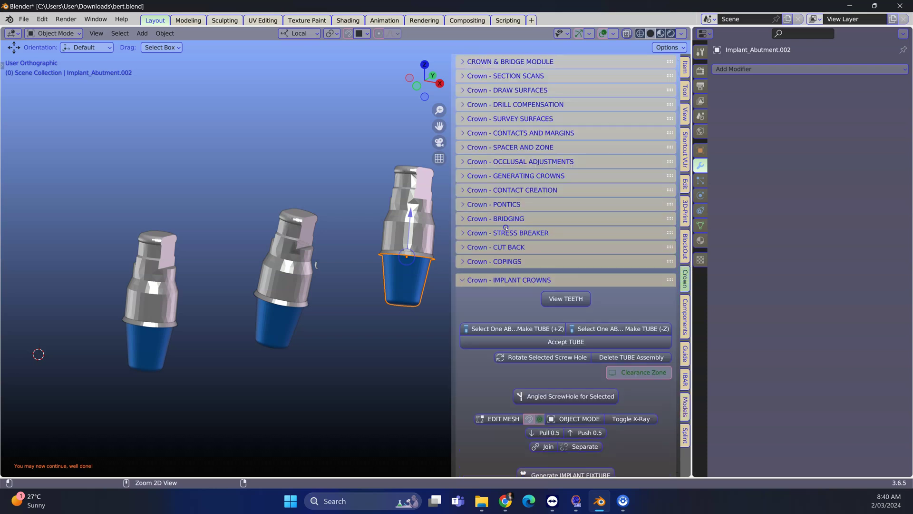
scroll(521, 334, "down", 1)
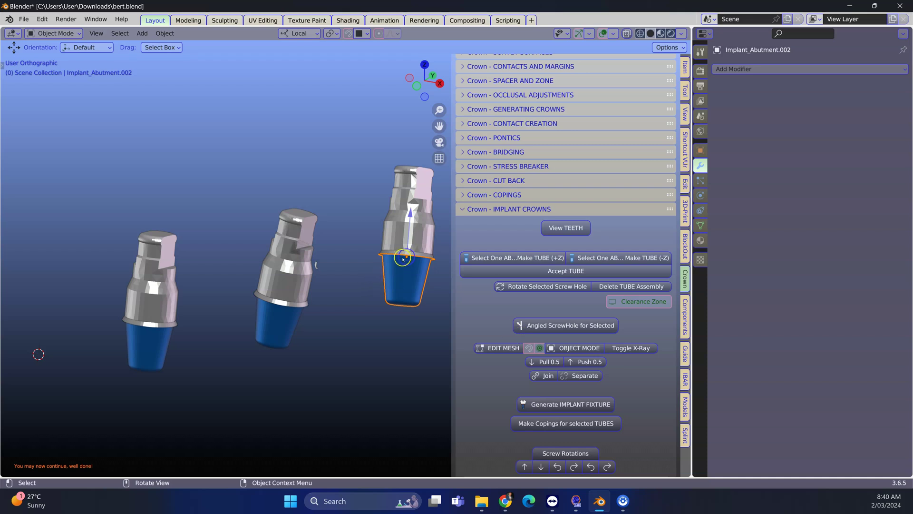
left_click(533, 258)
mouse_move(321, 250)
middle_mouse_down()
mouse_move(416, 270)
mouse_move(407, 274)
middle_mouse_up()
scroll(416, 270, "up", 3)
scroll(416, 270, "up", 2)
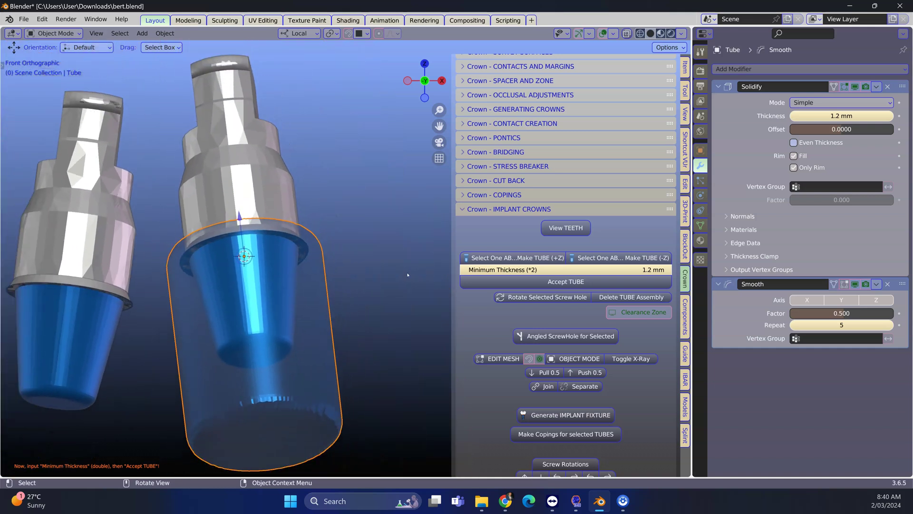
key("Return")
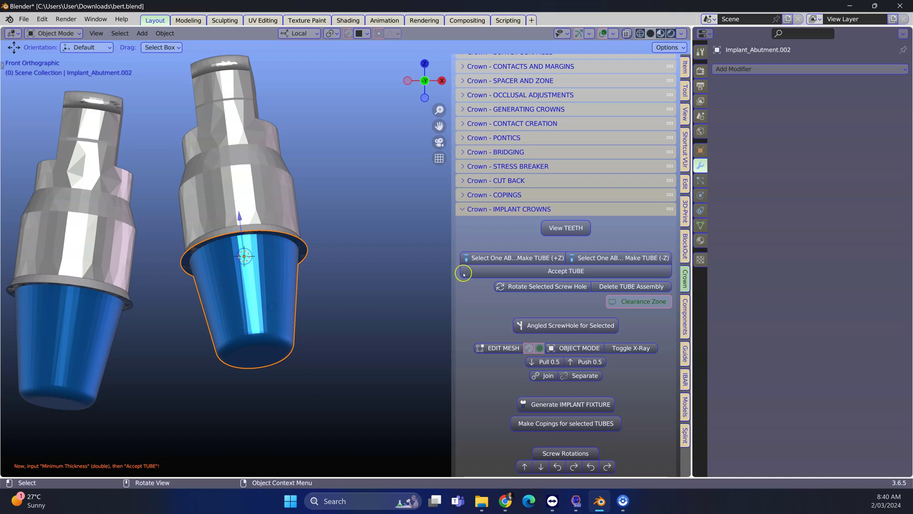
Add a -Z tube to the abutment and accept it to create the screw hole
left_click(586, 257)
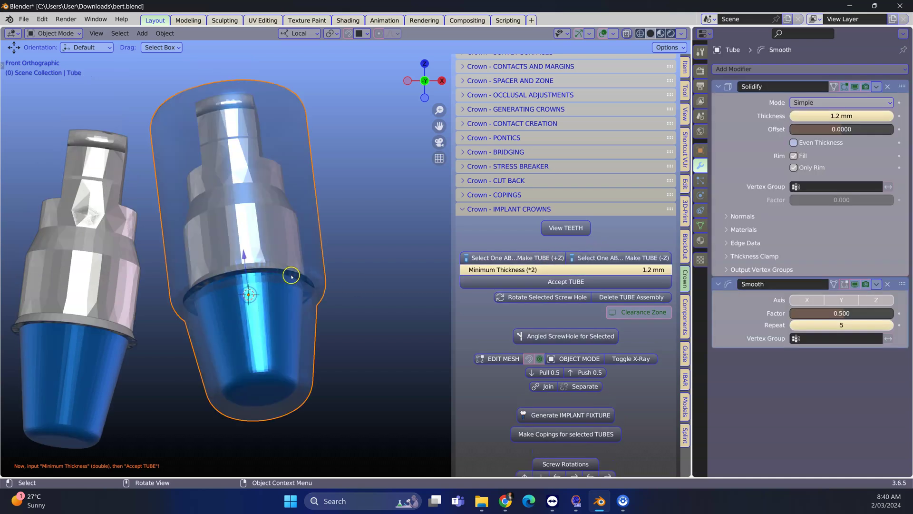
scroll(340, 281, "up", 2)
middle_click_drag(314, 271, 354, 276)
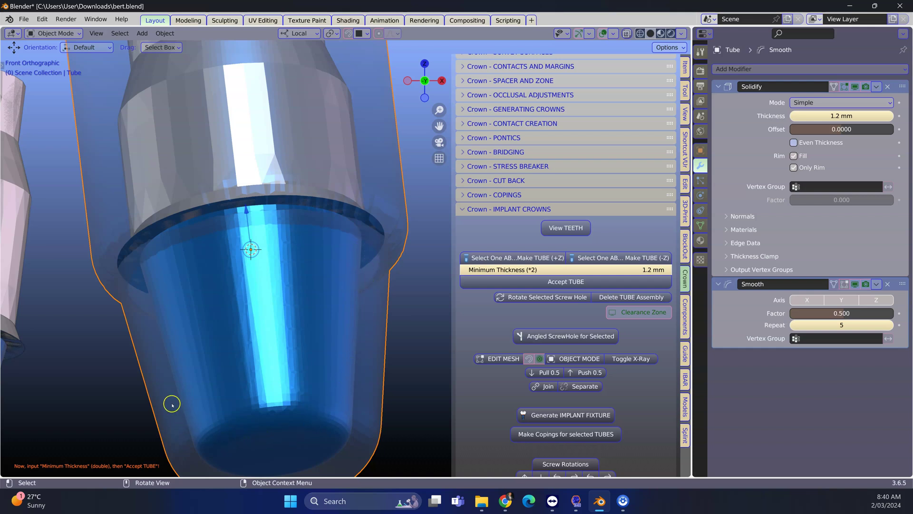
scroll(136, 248, "down", 5)
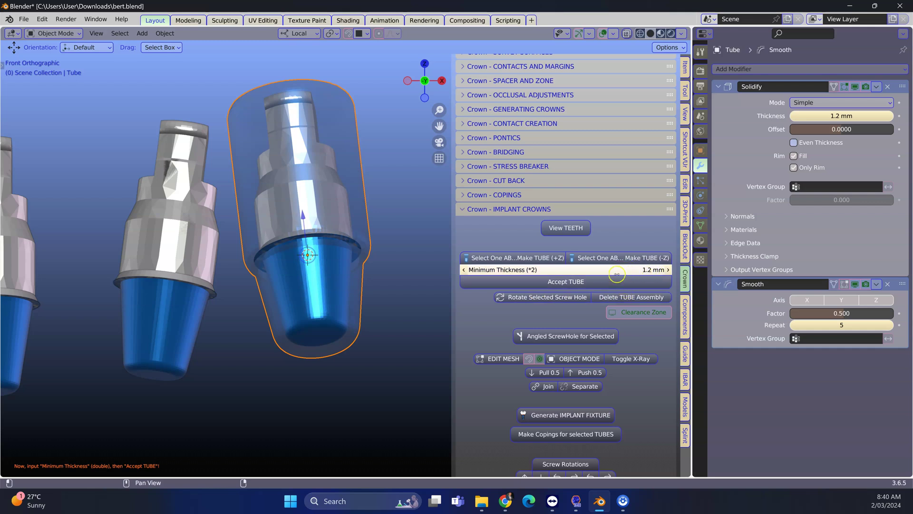
left_click(571, 281)
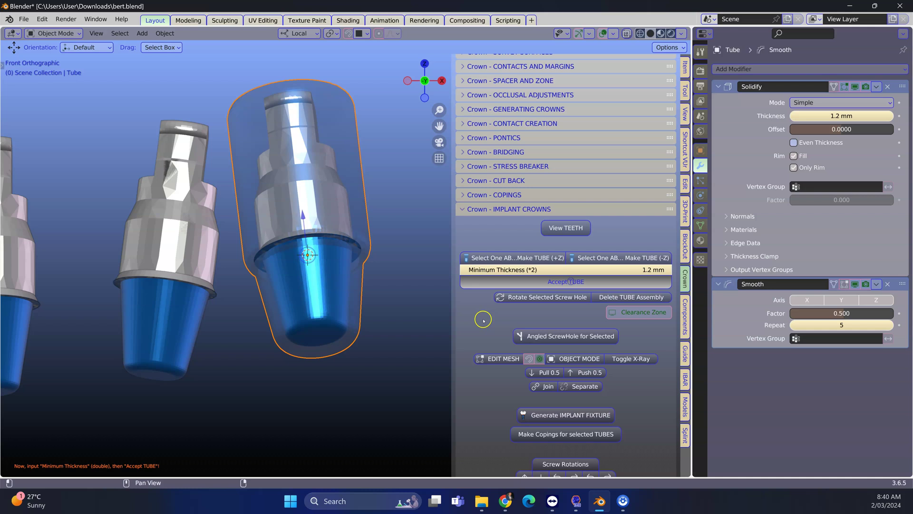
scroll(357, 321, "up", 3)
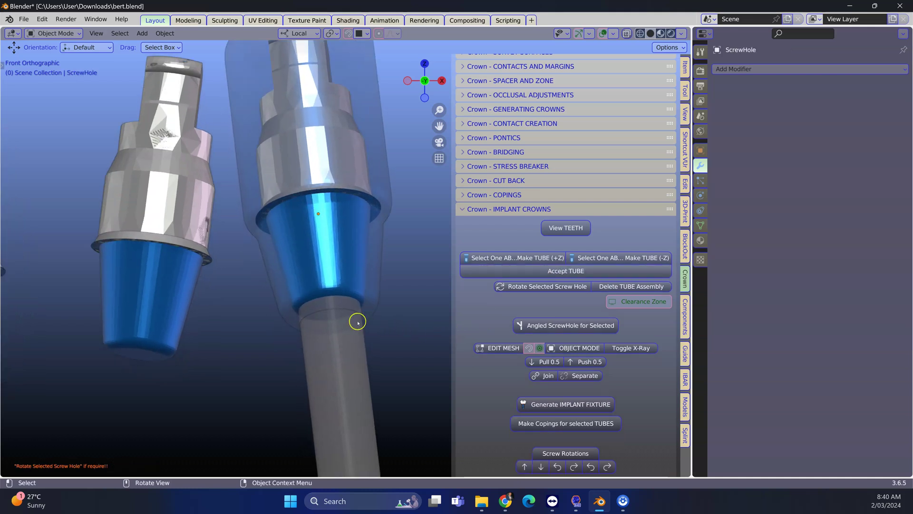
scroll(354, 318, "up", 2)
Select the neighbouring abutment, then make and accept its tube
middle_click_drag(332, 304, 212, 306)
left_click(212, 306)
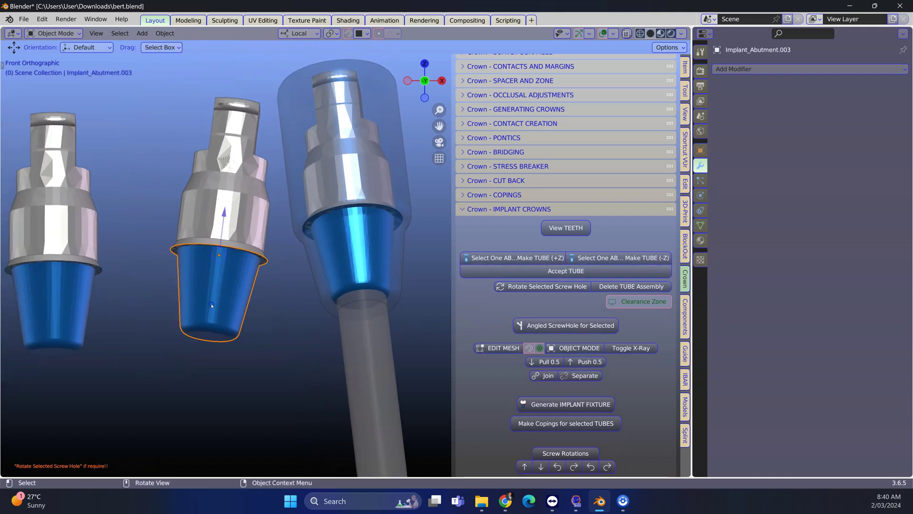
left_click(634, 257)
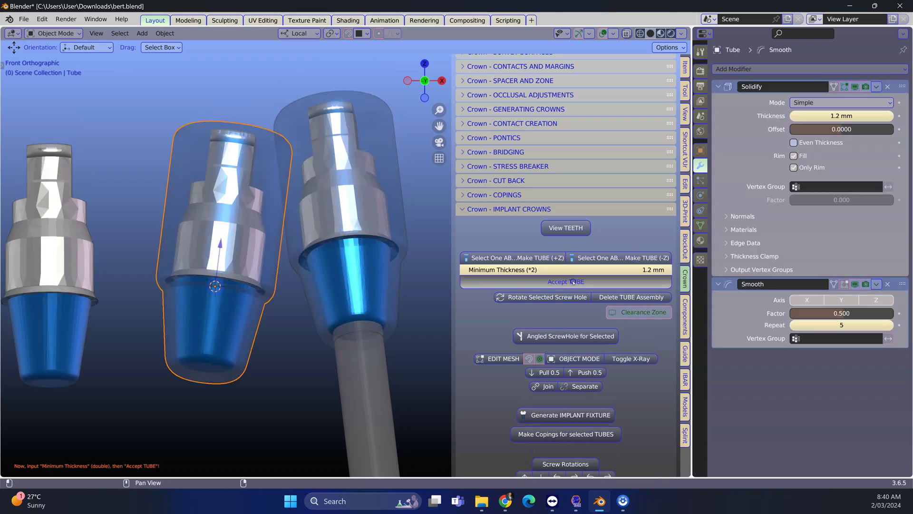
left_click(274, 327)
left_click(634, 258)
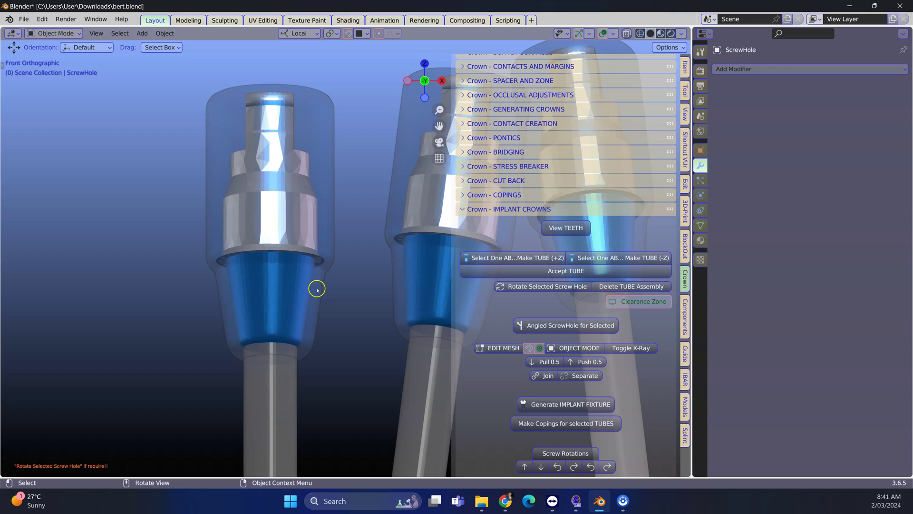
scroll(318, 288, "down", 3)
scroll(318, 282, "down", 3)
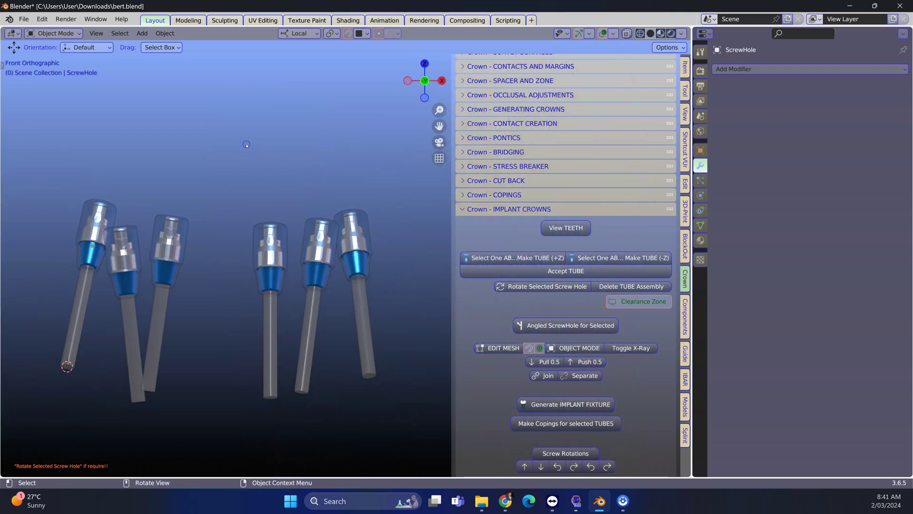
Unhide all, switch the right editor to the Outliner, and hide WorkingModel
key("alt+h")
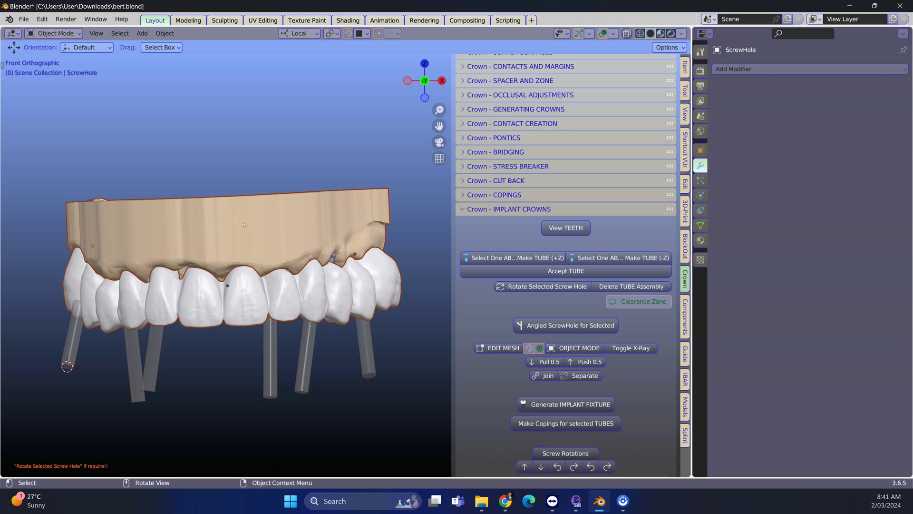
left_click(223, 216)
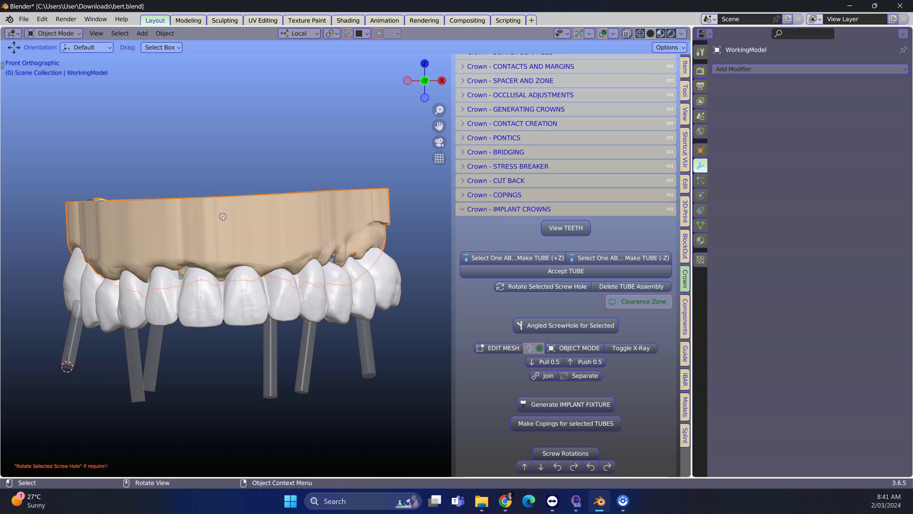
left_click(703, 34)
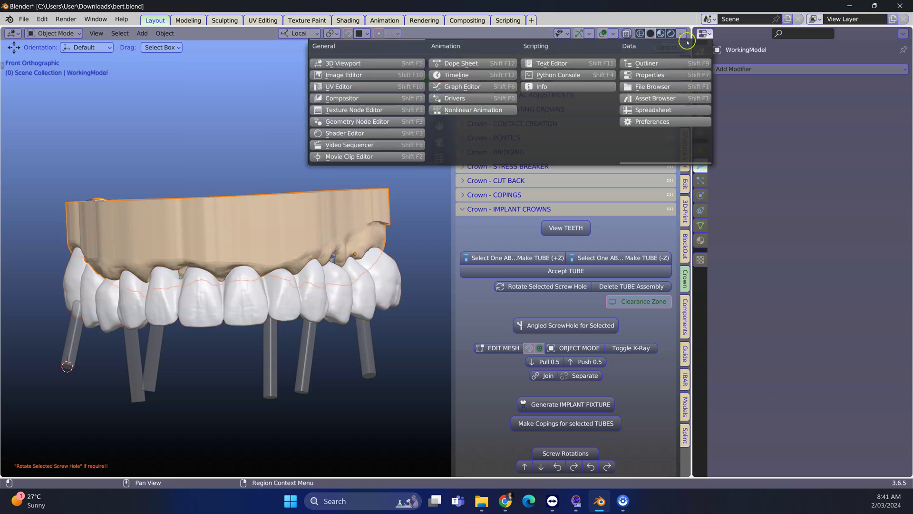
left_click(649, 64)
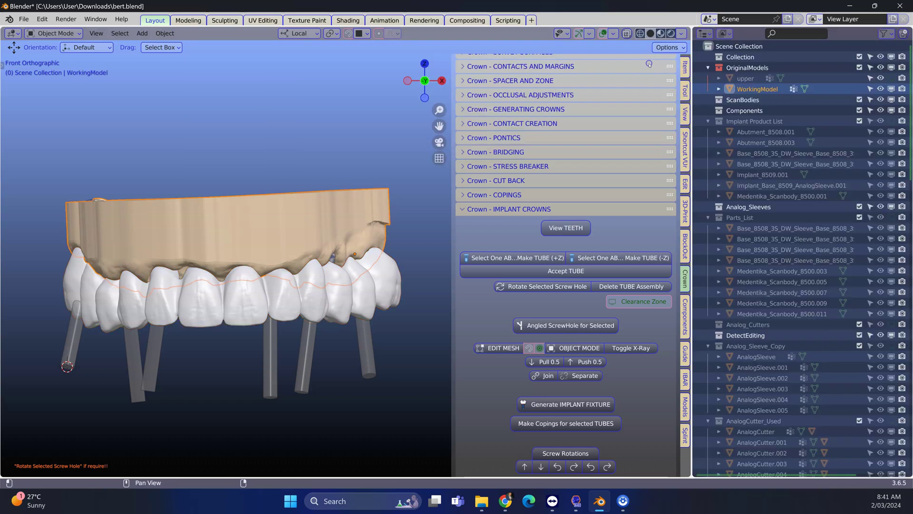
left_click(891, 89)
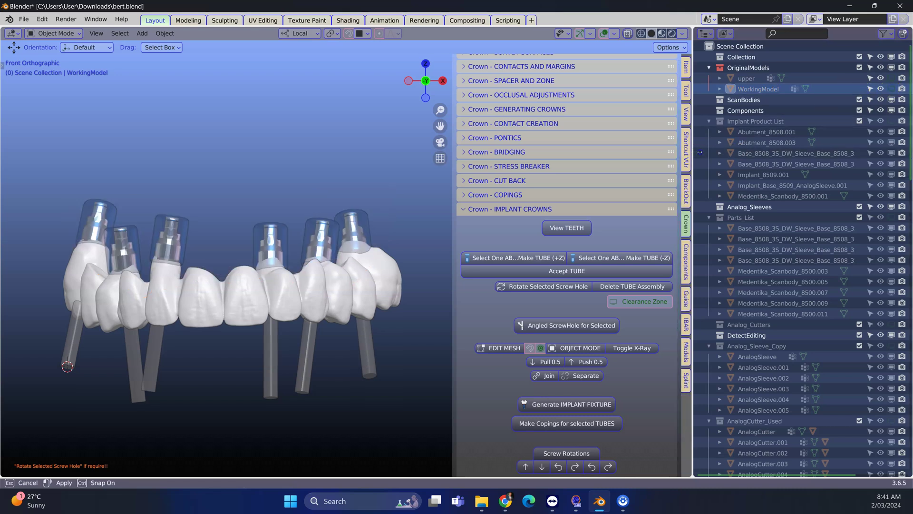
Widen the viewport, select the crown bridge, and generate the implant fixture
left_click_drag(696, 153, 747, 153)
middle_click_drag(343, 193, 369, 180)
scroll(369, 180, "up", 3)
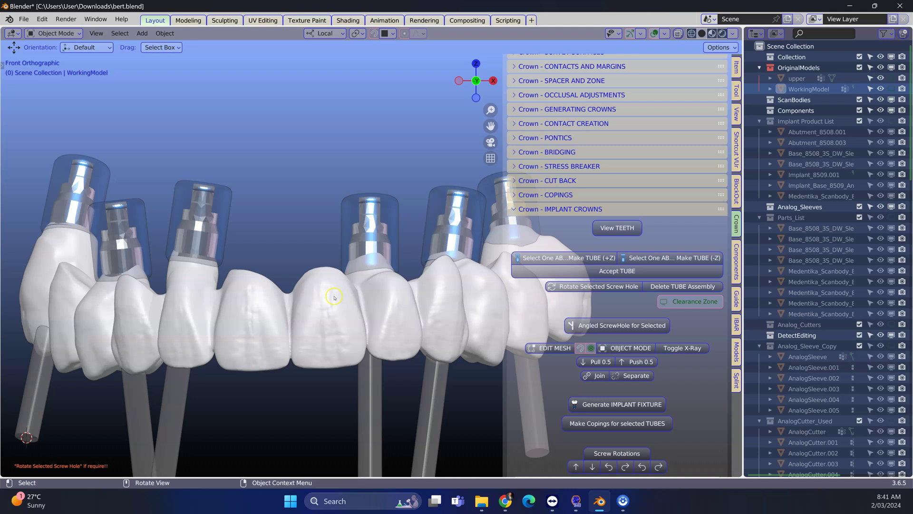
left_click(333, 294)
scroll(325, 264, "down", 2)
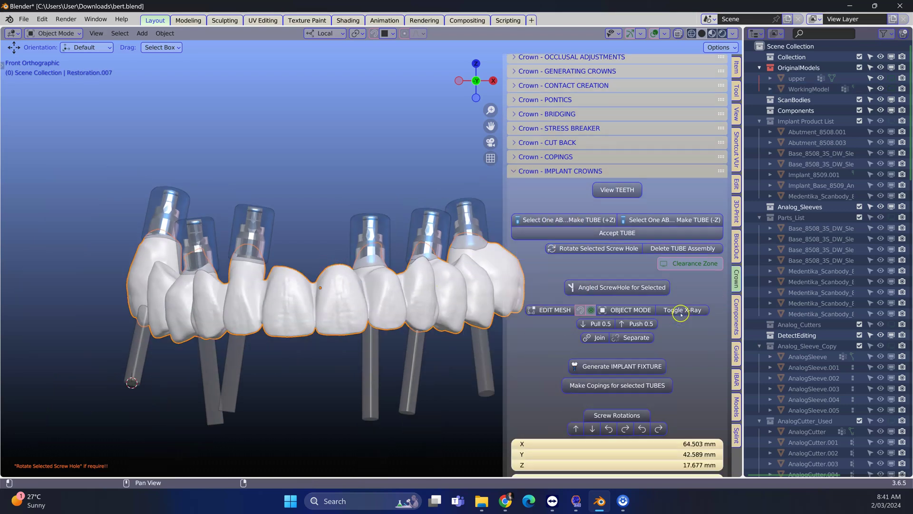
scroll(643, 307, "down", 4)
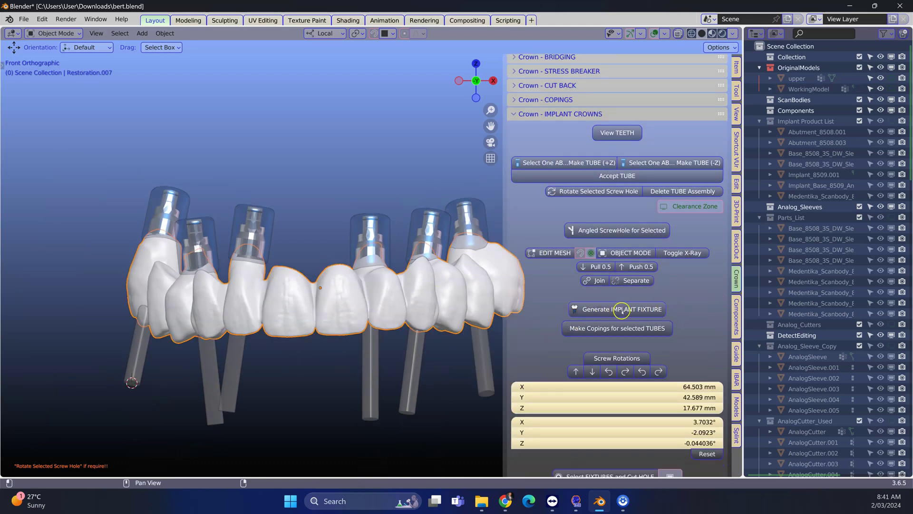
left_click(625, 309)
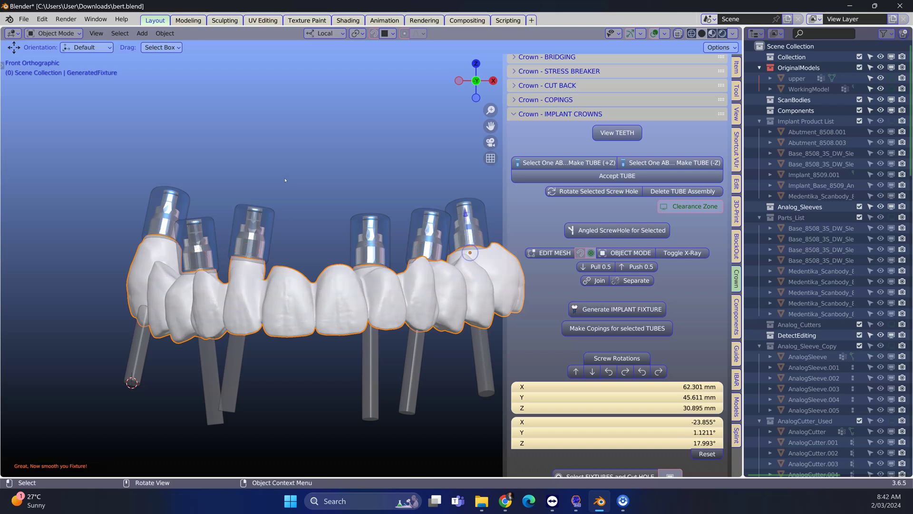
Turn off X-ray and orbit to look down into the bridge's screw-access holes
middle_click_drag(286, 180, 310, 216)
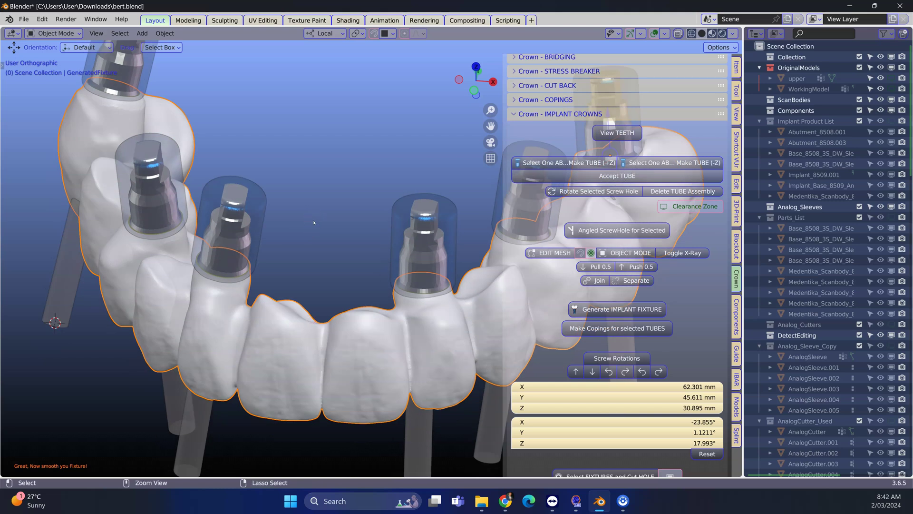
key("alt+z")
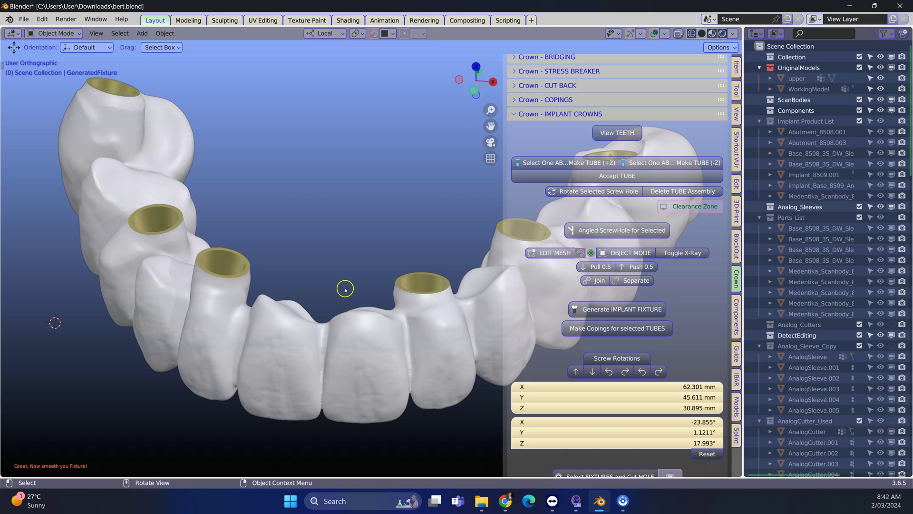
middle_click_drag(357, 325, 296, 146)
scroll(358, 326, "up", 4)
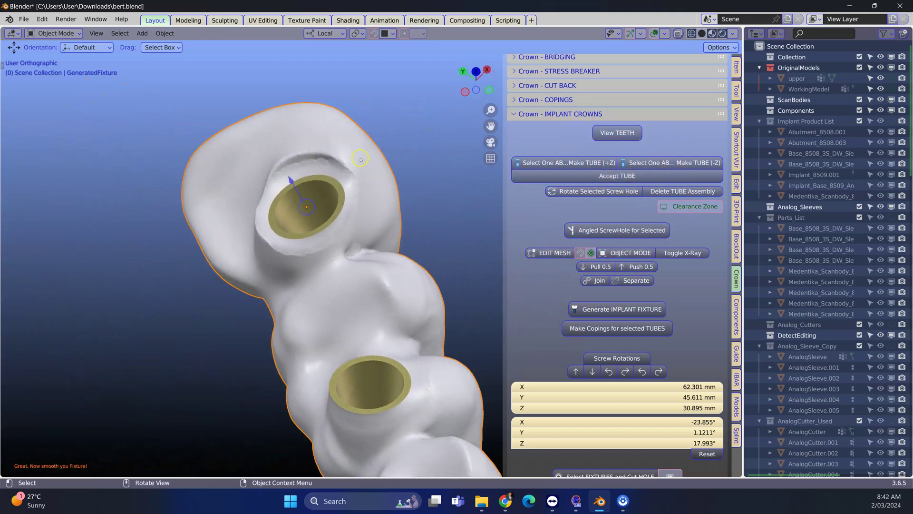
scroll(559, 286, "down", 5)
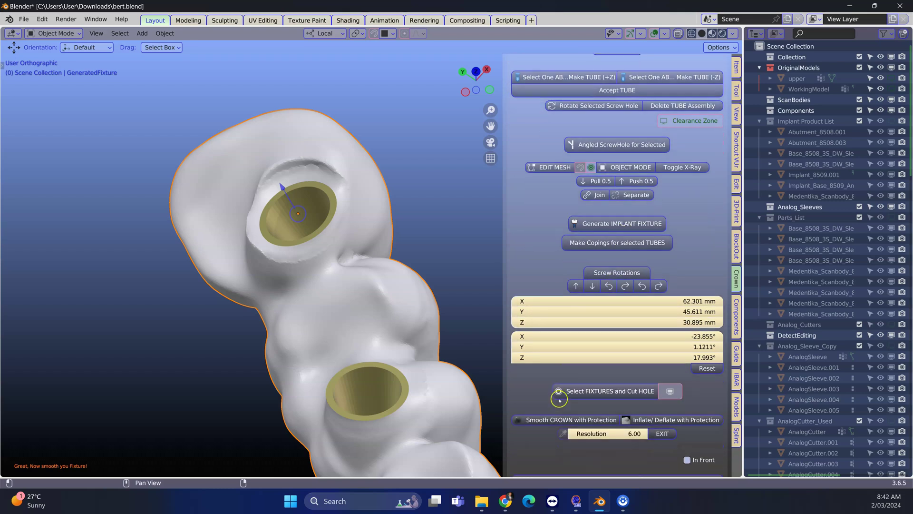
scroll(559, 343, "down", 3)
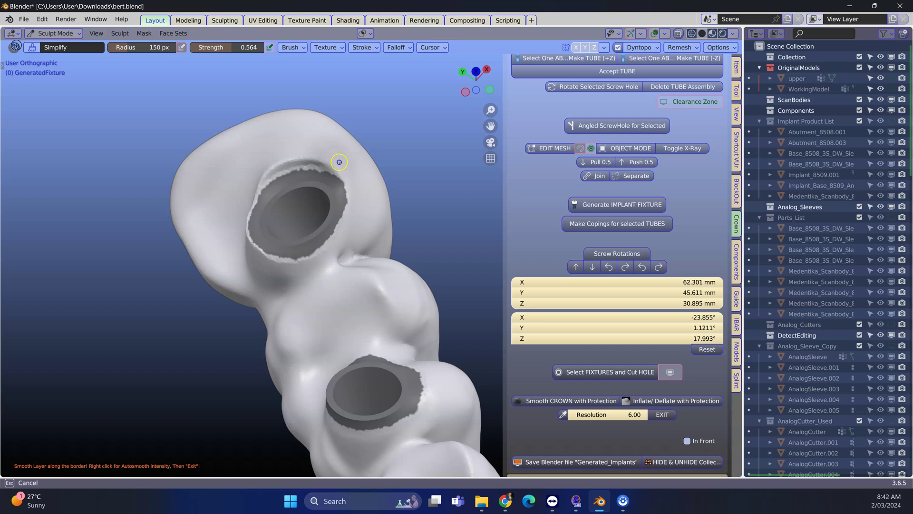
Smooth the jagged screw-hole rims with Simplify strokes, then return to Object Mode
left_click_drag(291, 159, 341, 254)
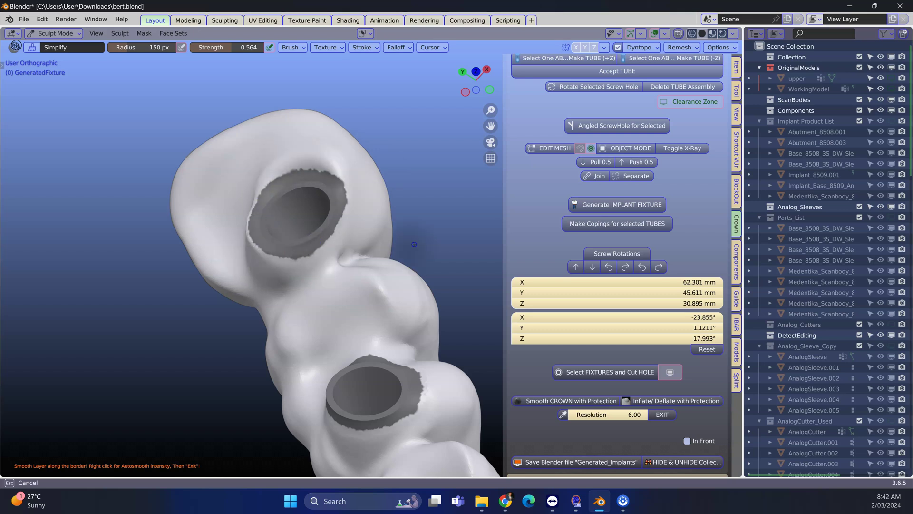
middle_click_drag(340, 255, 325, 242)
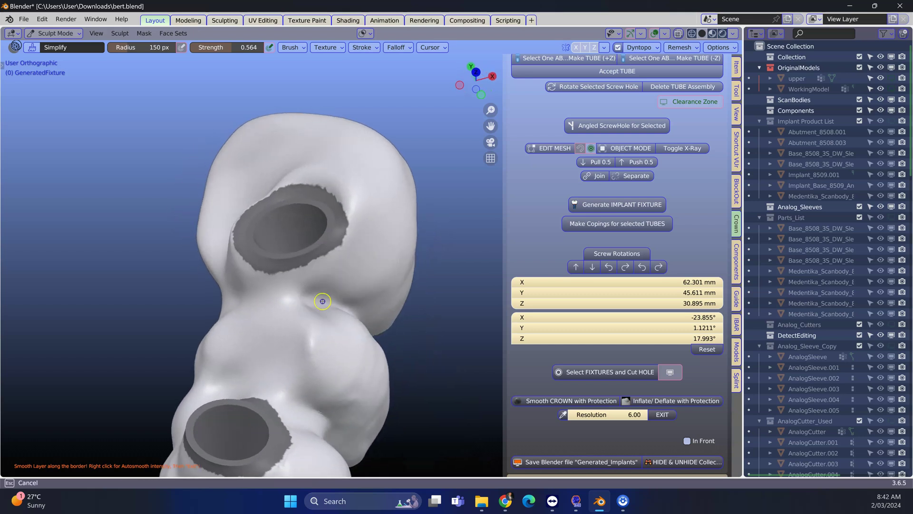
left_click_drag(324, 243, 342, 207)
mouse_move(343, 207)
middle_mouse_down()
mouse_move(335, 227)
mouse_move(400, 285)
mouse_move(215, 243)
mouse_move(243, 257)
mouse_move(485, 150)
mouse_move(344, 168)
mouse_move(399, 260)
mouse_move(366, 322)
mouse_move(314, 257)
mouse_move(265, 314)
mouse_move(386, 307)
mouse_move(378, 264)
mouse_move(403, 199)
mouse_move(443, 193)
middle_mouse_up()
scroll(399, 285, "up", 2)
scroll(378, 258, "down", 3)
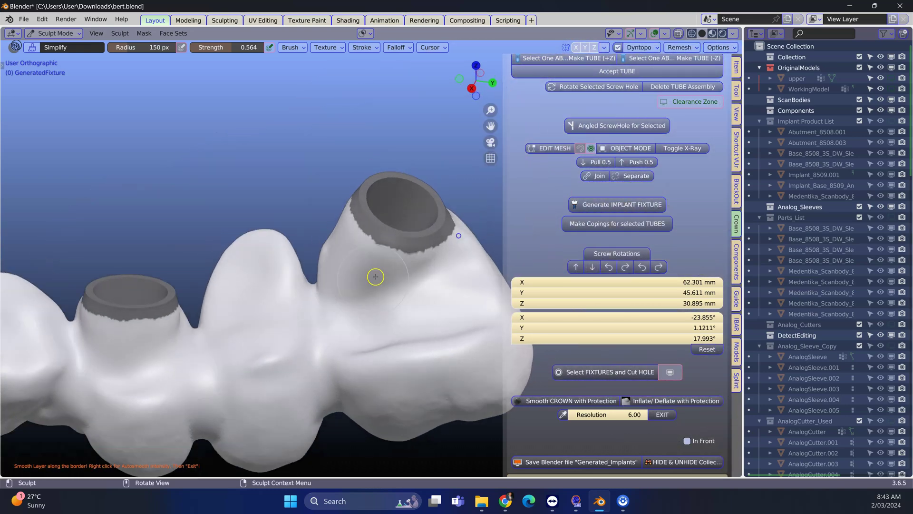
mouse_move(371, 257)
middle_mouse_down()
mouse_move(289, 273)
mouse_move(321, 214)
middle_mouse_up()
scroll(372, 257, "down", 2)
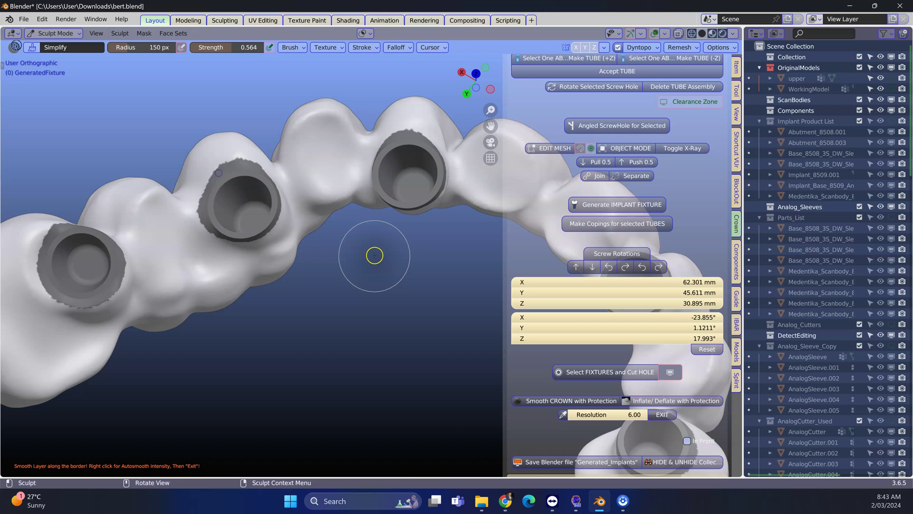
mouse_move(371, 257)
middle_mouse_down()
mouse_move(385, 300)
mouse_move(239, 123)
middle_mouse_up()
left_click(662, 415)
scroll(339, 246, "down", 3)
Unhide the tubes, enable X-ray, and slide the left screw-hole tube lower on its implant
key("alt+h")
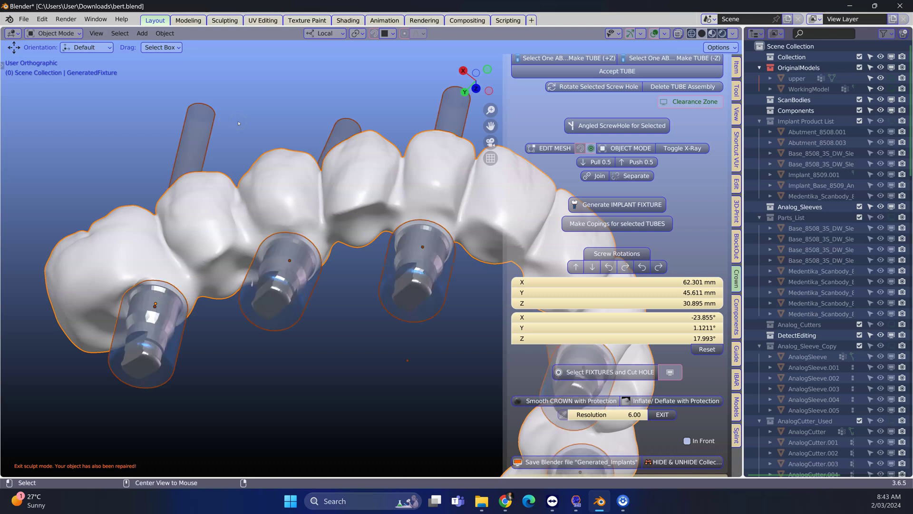
left_click(203, 152)
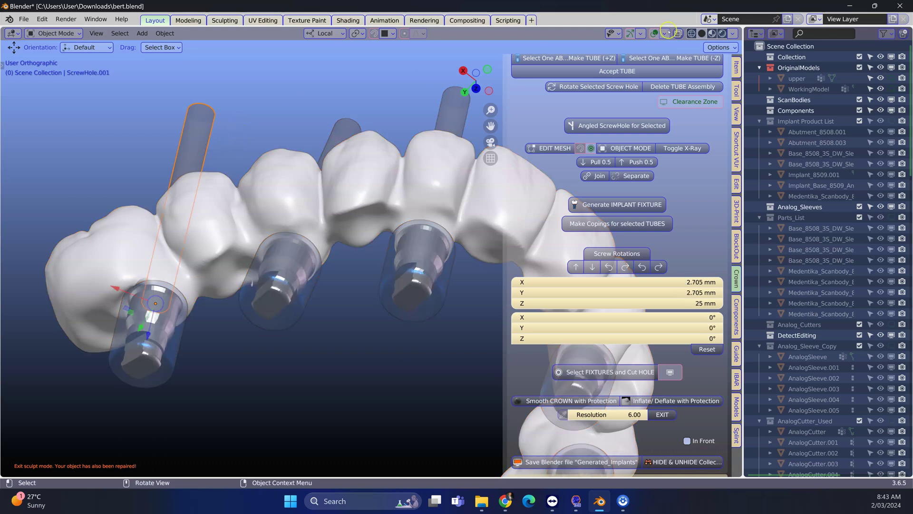
left_click(677, 33)
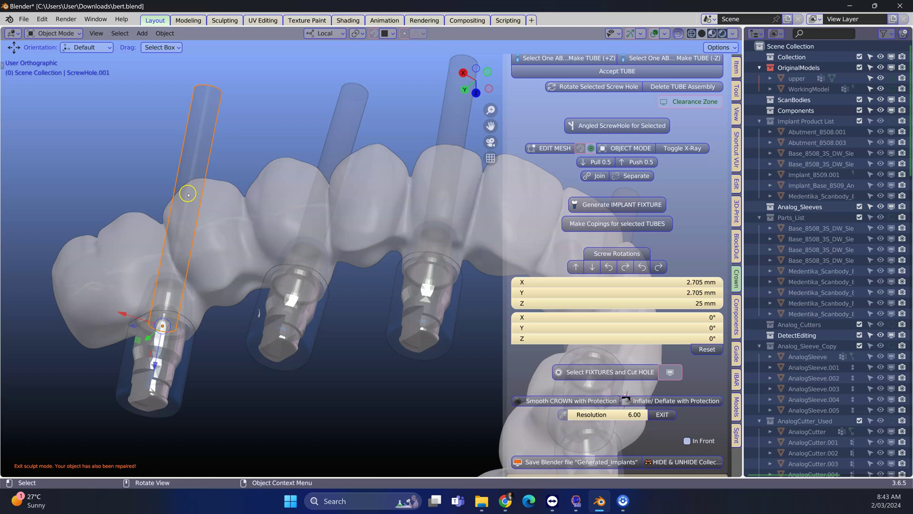
mouse_move(190, 193)
middle_mouse_down()
mouse_move(212, 174)
mouse_move(207, 181)
middle_mouse_up()
scroll(203, 181, "up", 4)
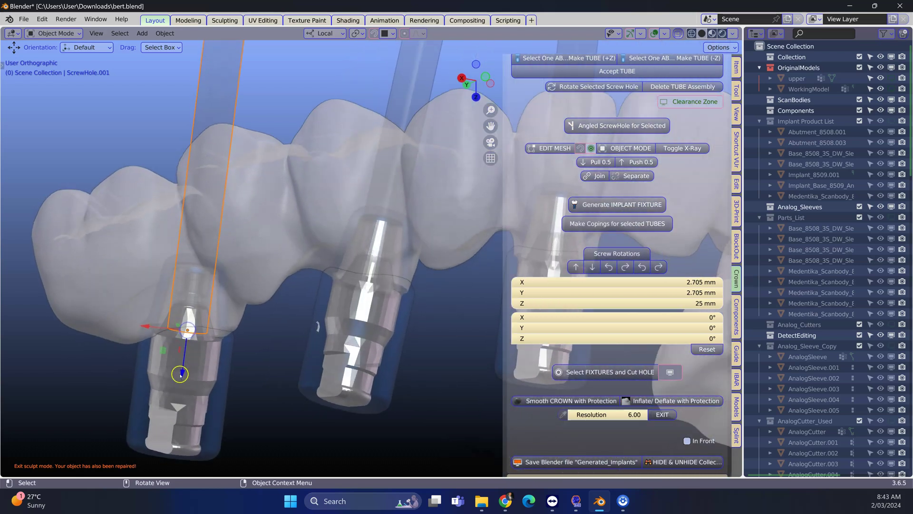
left_click_drag(183, 373, 193, 326)
left_click(195, 319)
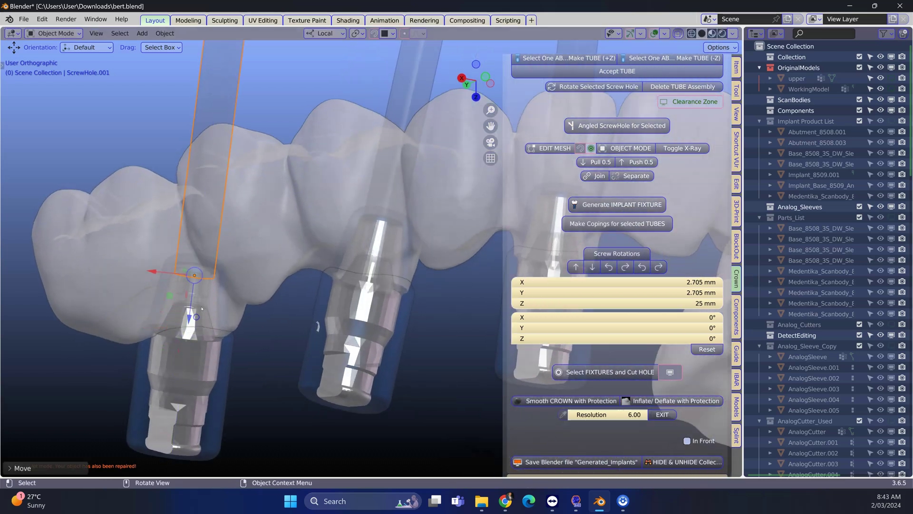
scroll(214, 293, "up", 5)
scroll(218, 289, "up", 3)
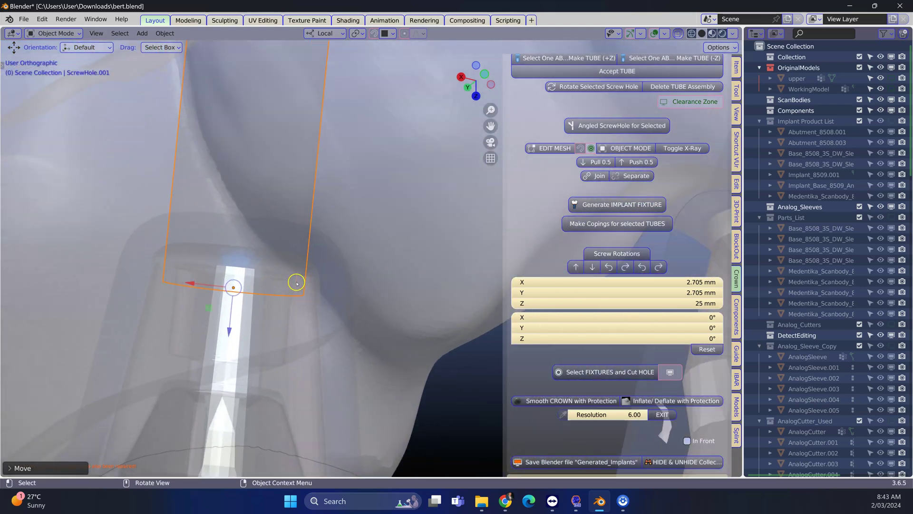
scroll(265, 313, "up", 2)
Reselect the left screw-hole tube, scale it narrower, and nudge it along its axis
left_click(266, 313)
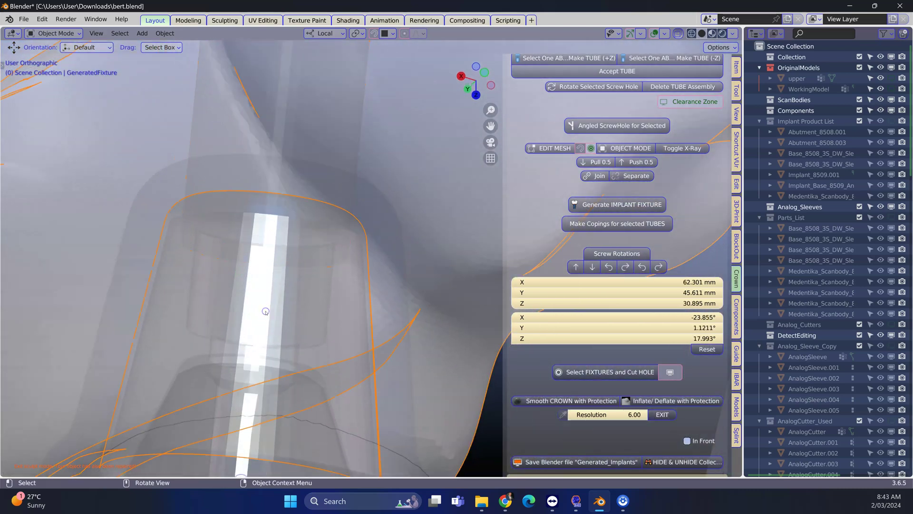
left_click(266, 312)
left_click(266, 313)
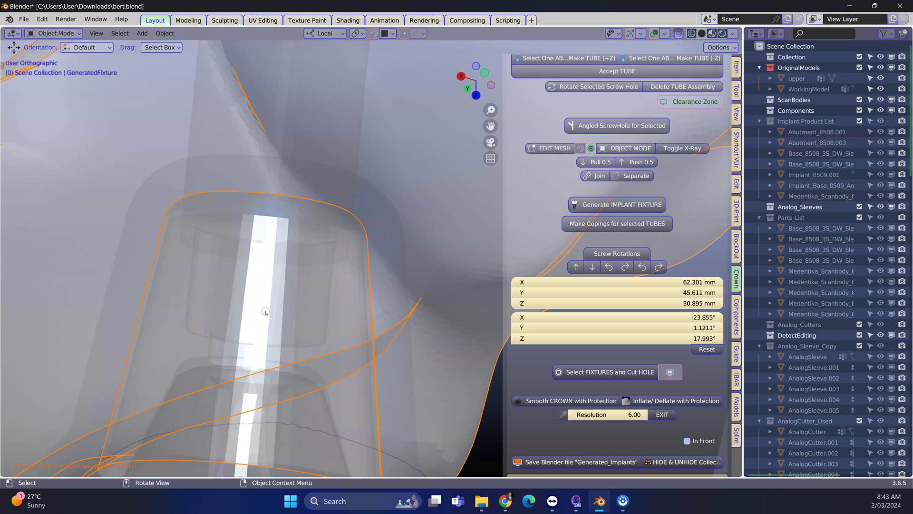
left_click(266, 312)
middle_click_drag(265, 313, 269, 312)
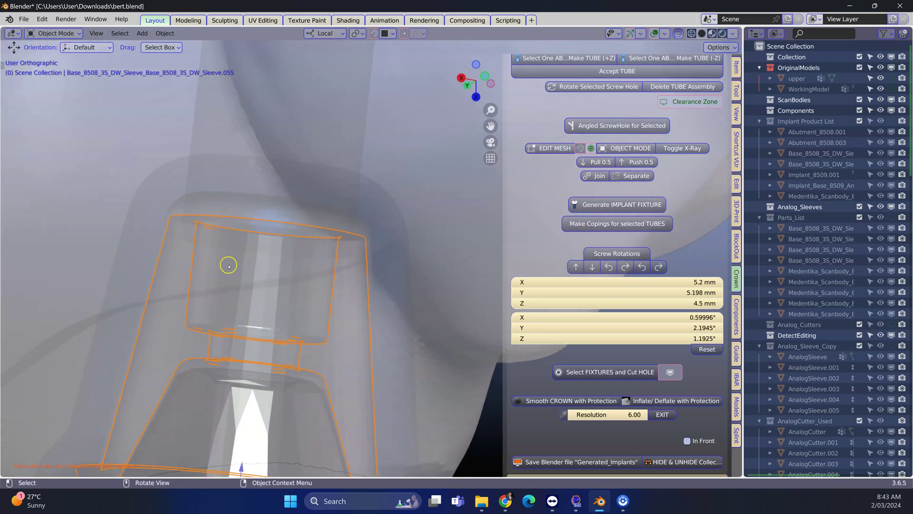
left_click(296, 124)
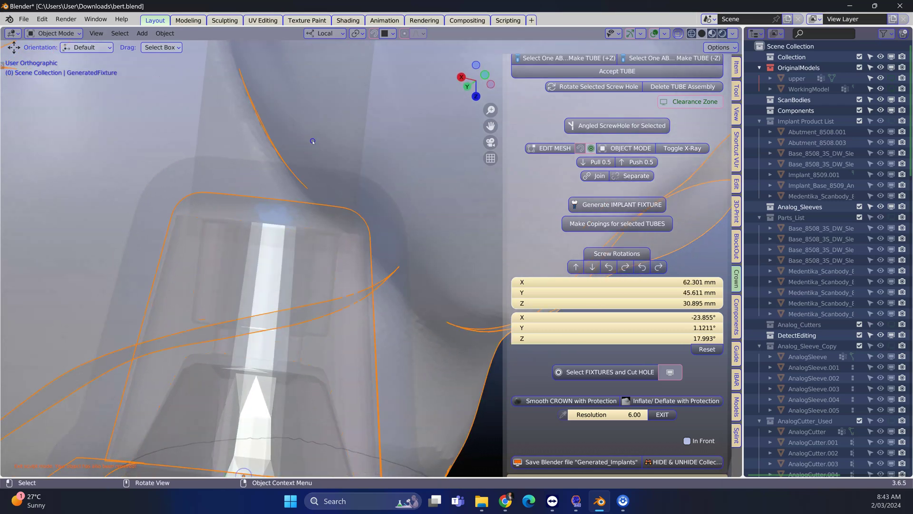
left_click(312, 142)
middle_click_drag(368, 245, 367, 247)
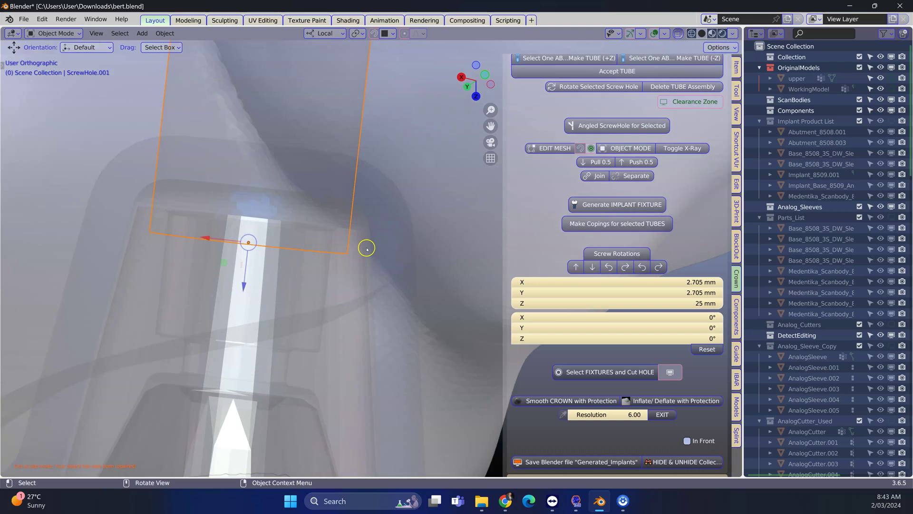
key("s")
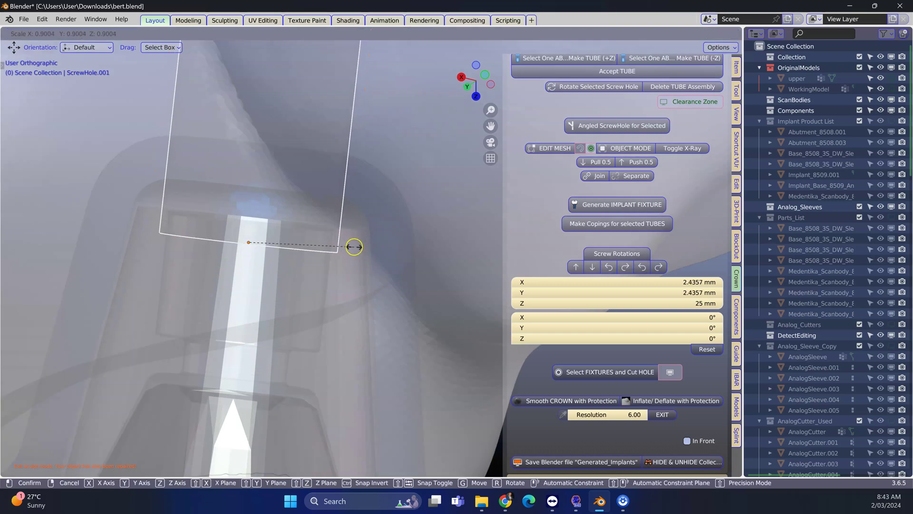
left_click(354, 246)
left_click_drag(243, 284, 243, 279)
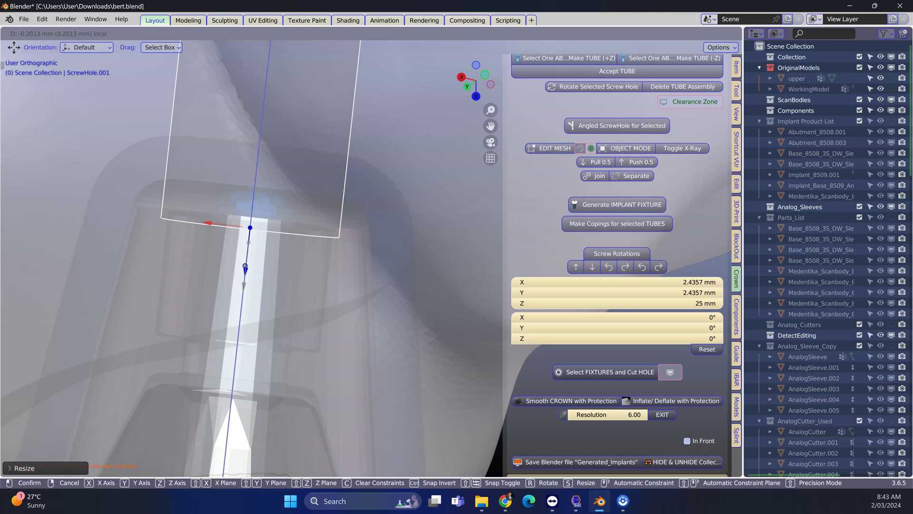
left_click(246, 268)
scroll(321, 286, "down", 3)
scroll(417, 323, "down", 2)
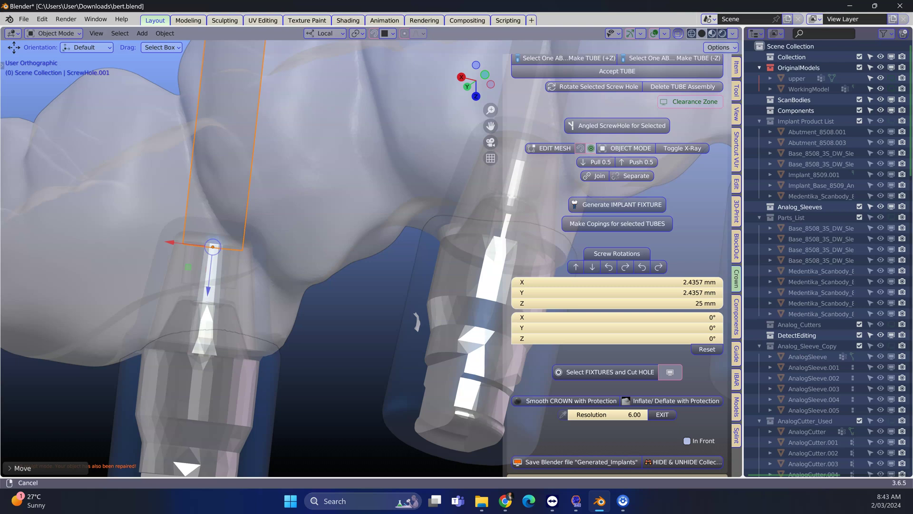
scroll(285, 250, "down", 3)
Scale the remaining screw-hole tubes down to roughly 2.4–2.6 mm wide
left_click(300, 214)
key("s")
scroll(344, 250, "up", 3)
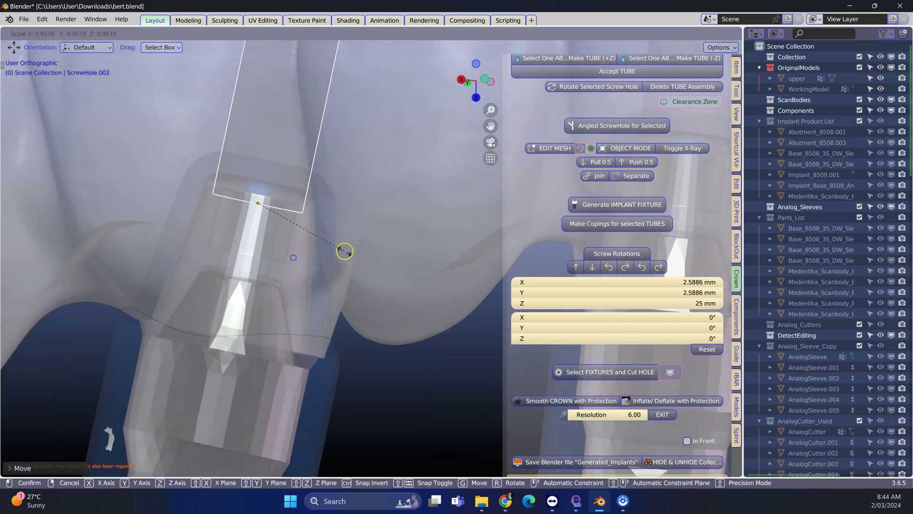
left_click(345, 251)
scroll(345, 251, "down", 4)
scroll(285, 214, "up", 3)
scroll(286, 164, "up", 3)
left_click(251, 158)
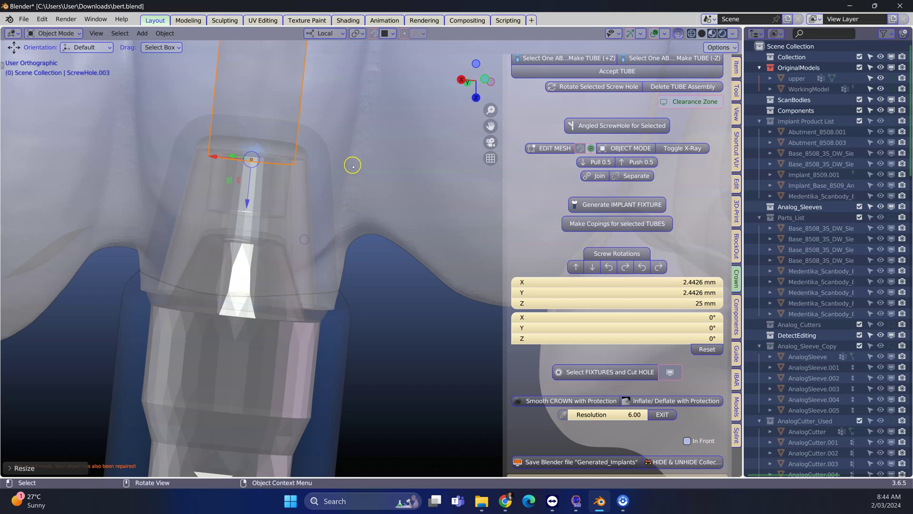
scroll(353, 166, "down", 4)
left_click(286, 214)
scroll(285, 214, "up", 3)
key("s")
left_click(300, 236)
scroll(300, 235, "down", 3)
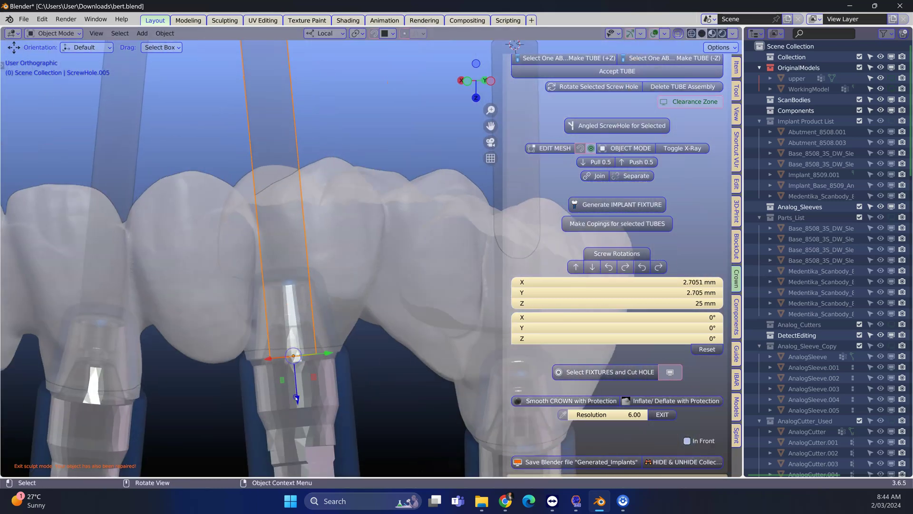
scroll(286, 250, "up", 3)
scroll(286, 250, "down", 4)
left_click(307, 286)
scroll(307, 285, "up", 3)
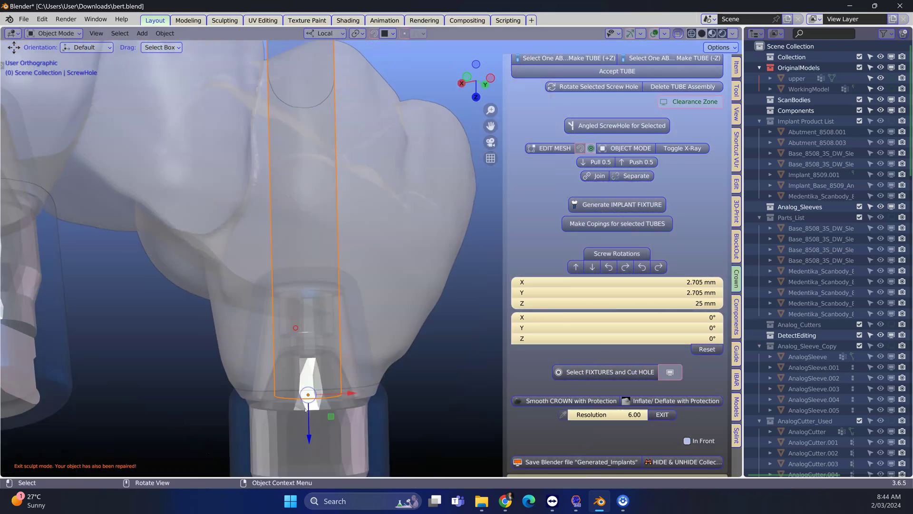
key("s")
left_click(321, 329)
scroll(327, 298, "down", 4)
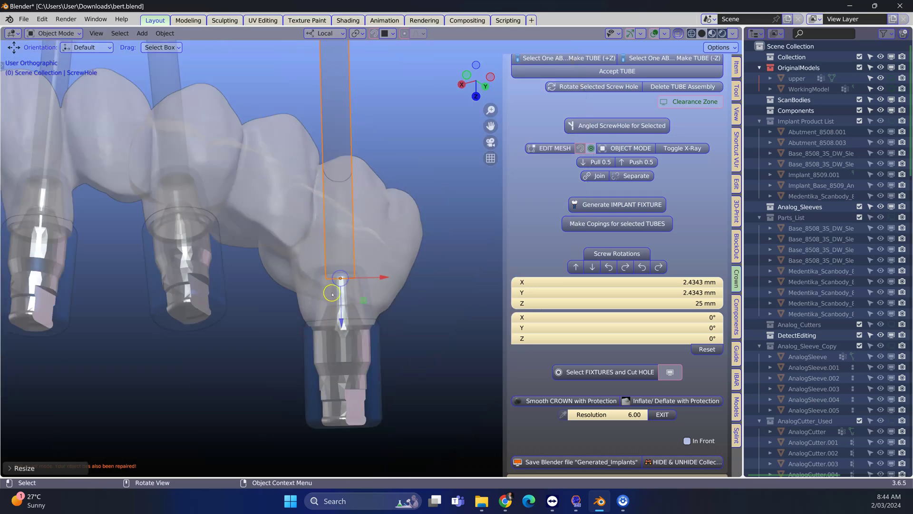
scroll(332, 293, "down", 4)
Select the bridge, cut screw-access holes at each implant site, and inspect them
mouse_move(286, 249)
middle_mouse_down()
mouse_move(236, 207)
mouse_move(252, 226)
mouse_move(300, 235)
mouse_move(525, 230)
middle_mouse_up()
left_click(232, 205)
scroll(329, 235, "up", 3)
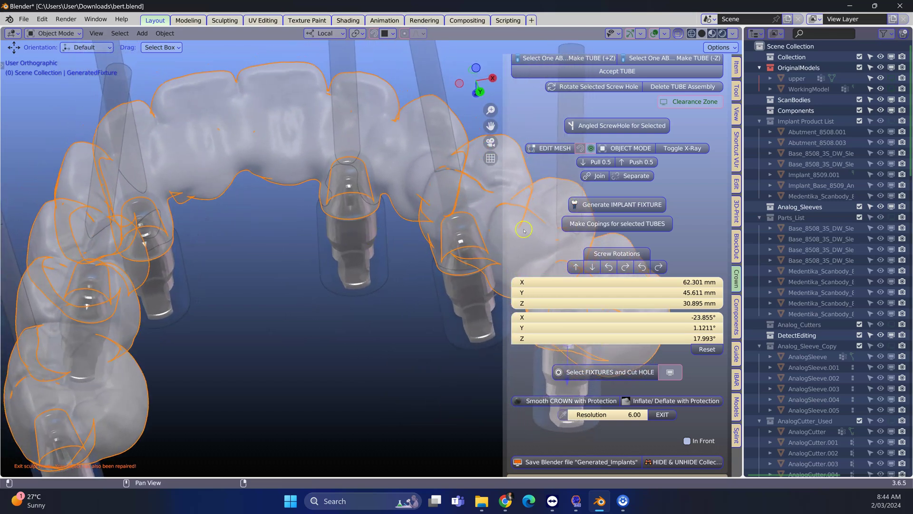
scroll(630, 284, "down", 2)
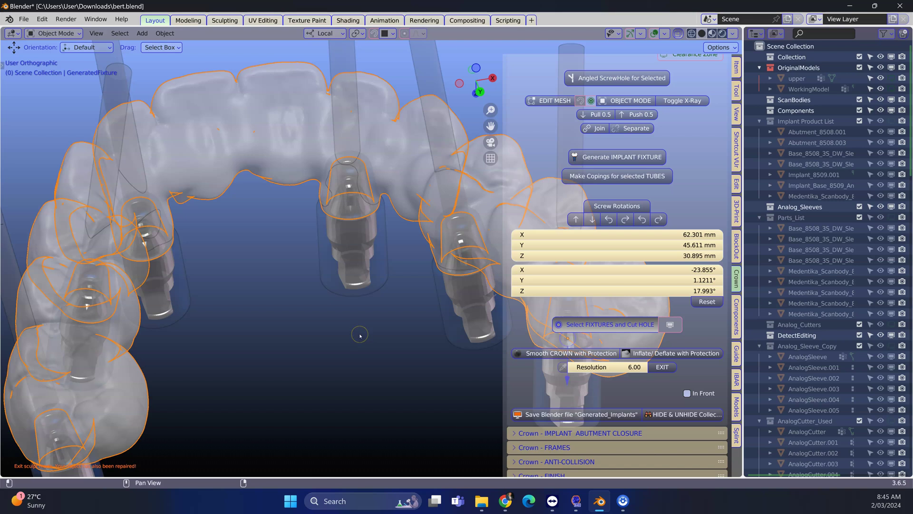
mouse_move(307, 250)
middle_mouse_down()
mouse_move(398, 192)
mouse_move(520, 300)
middle_mouse_up()
scroll(396, 194, "up", 3)
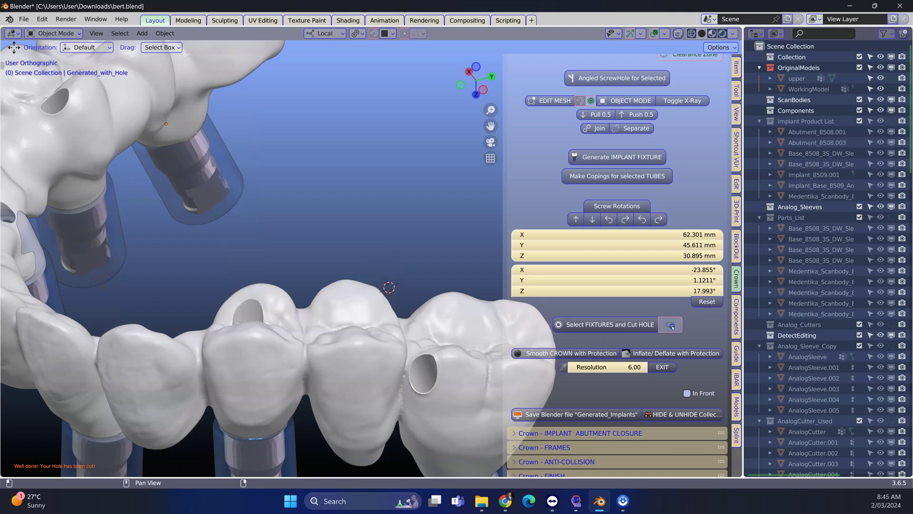
mouse_move(389, 286)
middle_mouse_down()
mouse_move(417, 337)
mouse_move(314, 279)
mouse_move(338, 179)
middle_mouse_up()
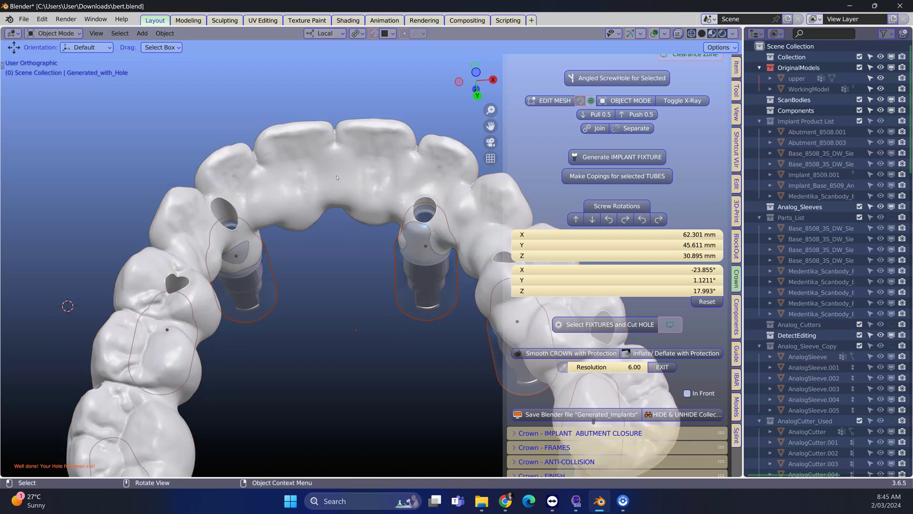
Hide the implant fixtures and sleeves and view the bridge from an oblique underside angle
key("h")
key("KP_7")
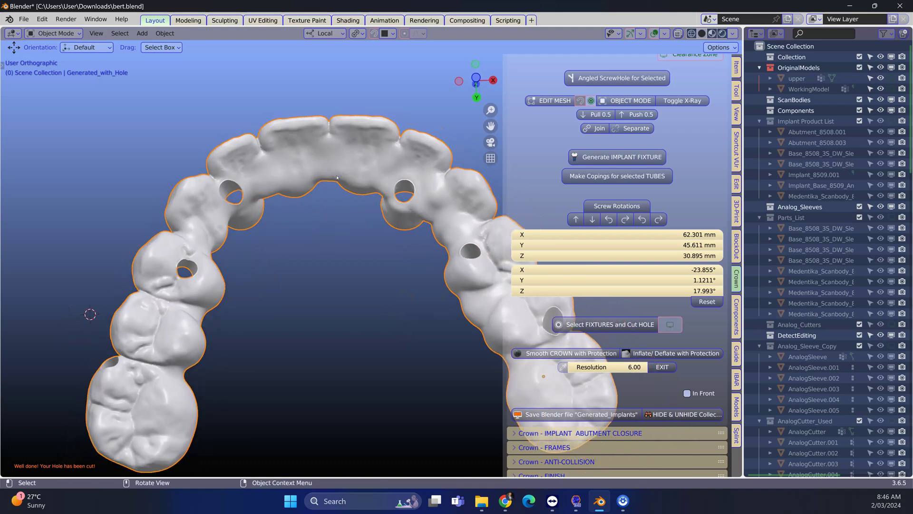
key("KP_8")
key("KP_8")
key("KP_8")
key("KP_8")
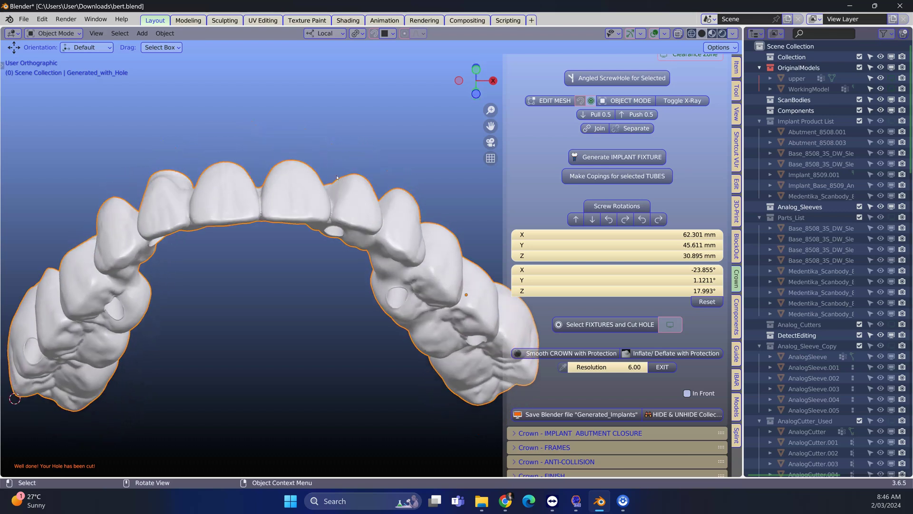
key("KP_8")
key("KP_8")
key("KP_8")
key("KP_2")
key("KP_2")
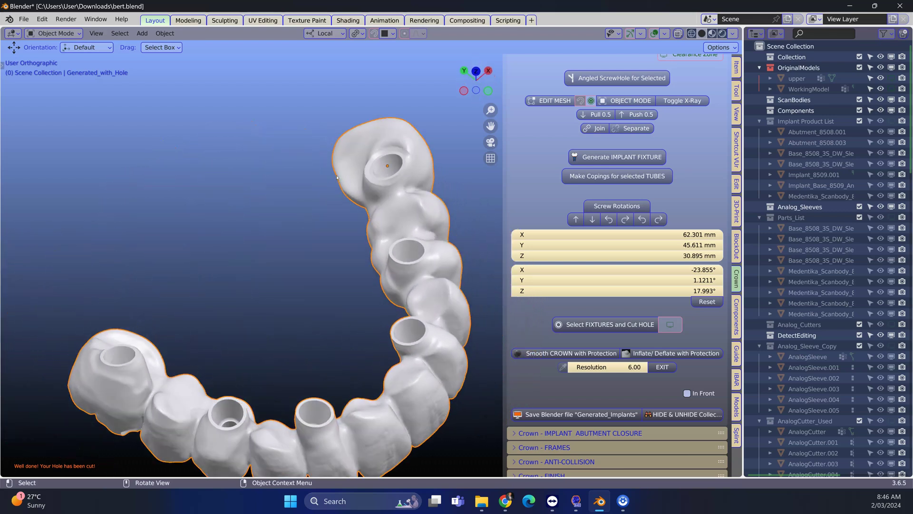
key("KP_4")
key("KP_4")
scroll(337, 182, "up", 3)
scroll(337, 182, "up", 2)
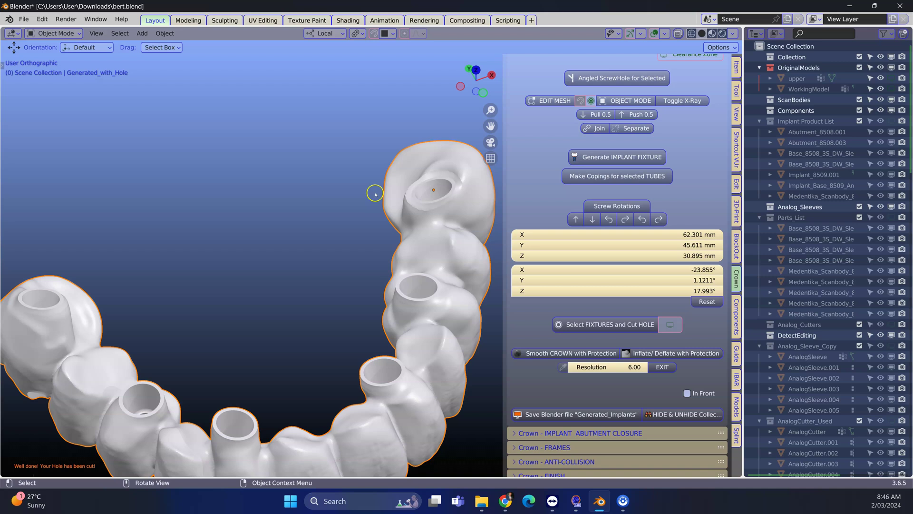
middle_click_drag(337, 181, 365, 199)
scroll(365, 199, "up", 2)
scroll(364, 198, "up", 3)
scroll(365, 199, "up", 3)
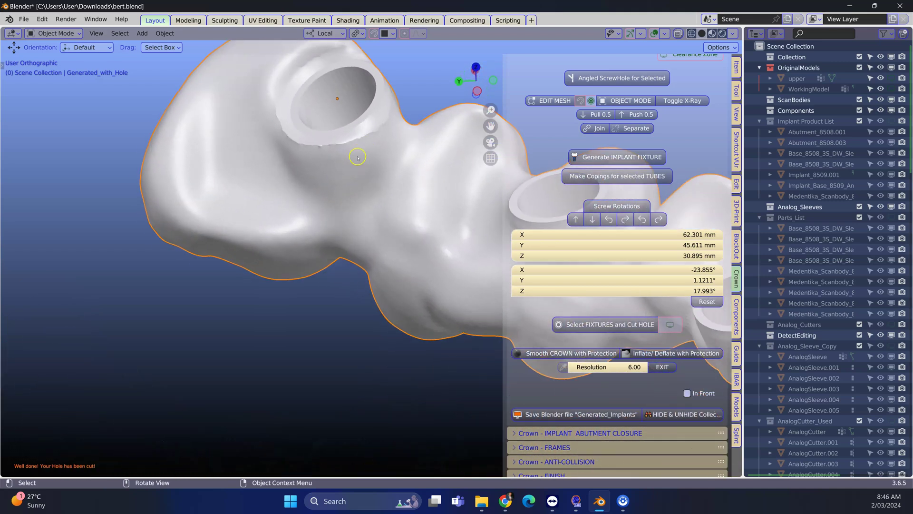
scroll(337, 170, "up", 3)
scroll(337, 171, "up", 3)
scroll(337, 170, "up", 3)
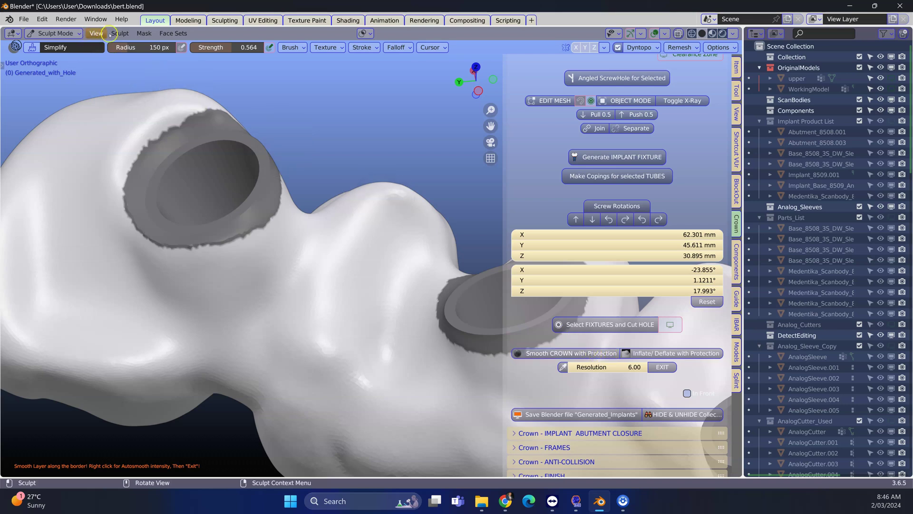
Clear the mask and smooth the rough patches beside the screw hole
left_click(145, 34)
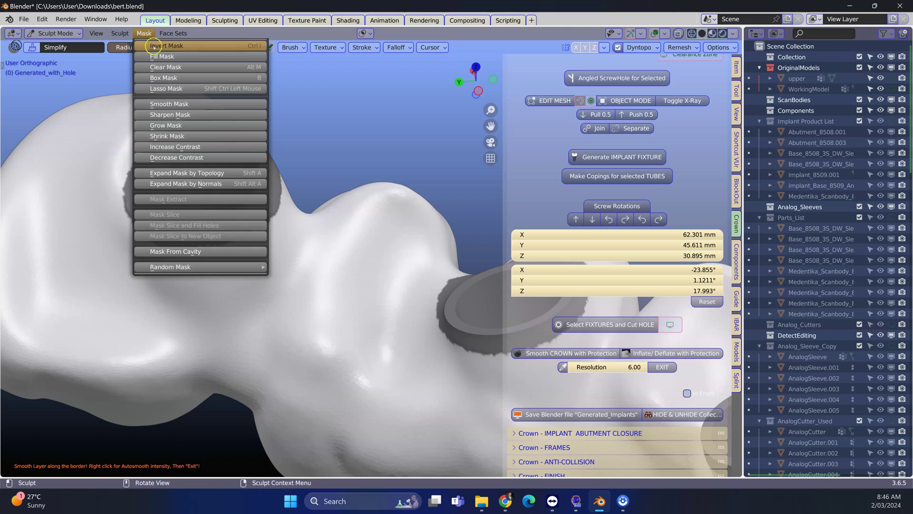
left_click(163, 66)
scroll(271, 172, "up", 4)
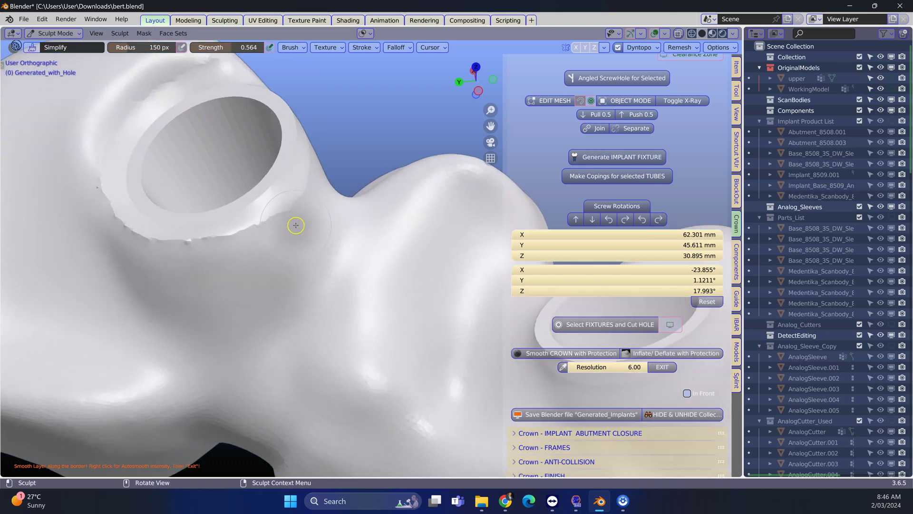
scroll(271, 171, "up", 4)
scroll(346, 170, "up", 3)
scroll(346, 170, "up", 1)
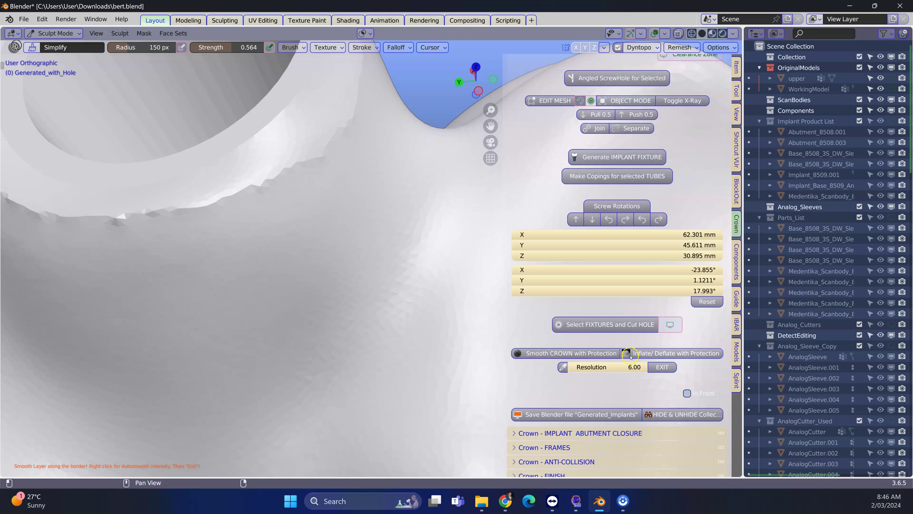
left_click_drag(384, 163, 356, 122)
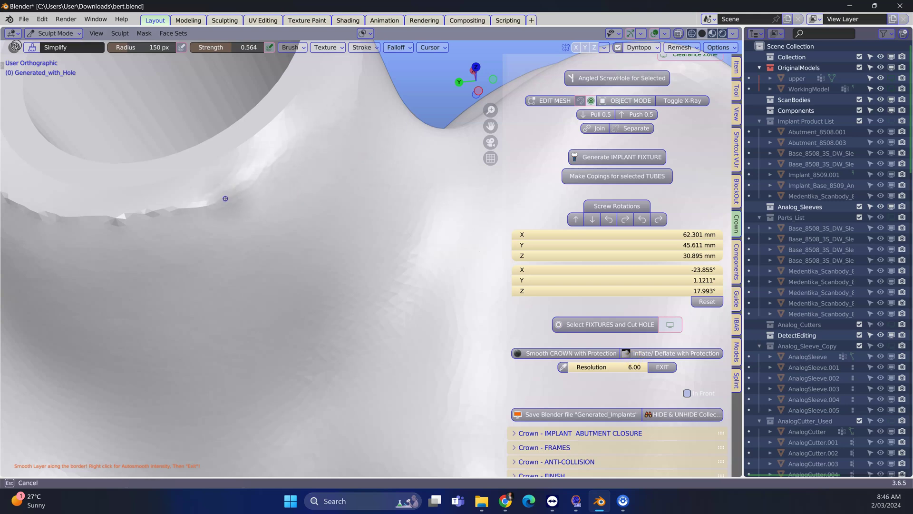
middle_click_drag(98, 223, 386, 192)
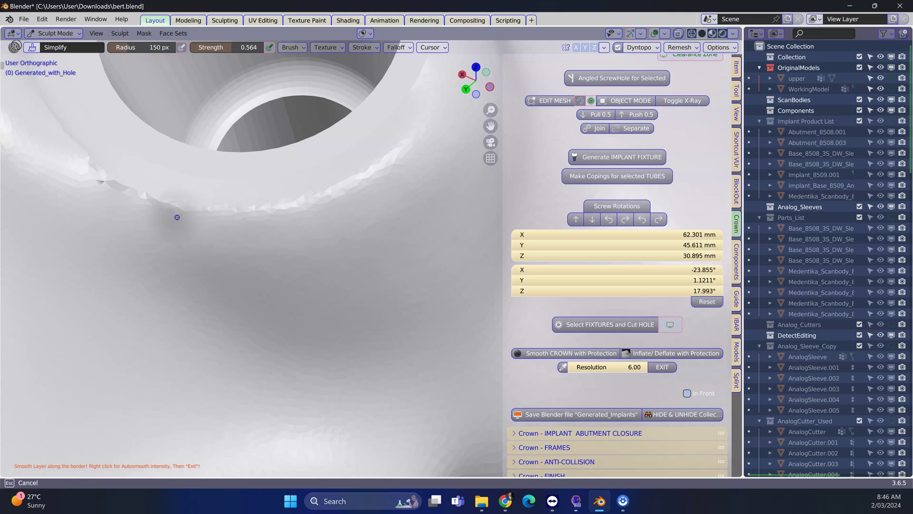
middle_click_drag(134, 204, 207, 214)
left_click_drag(101, 143, 84, 126)
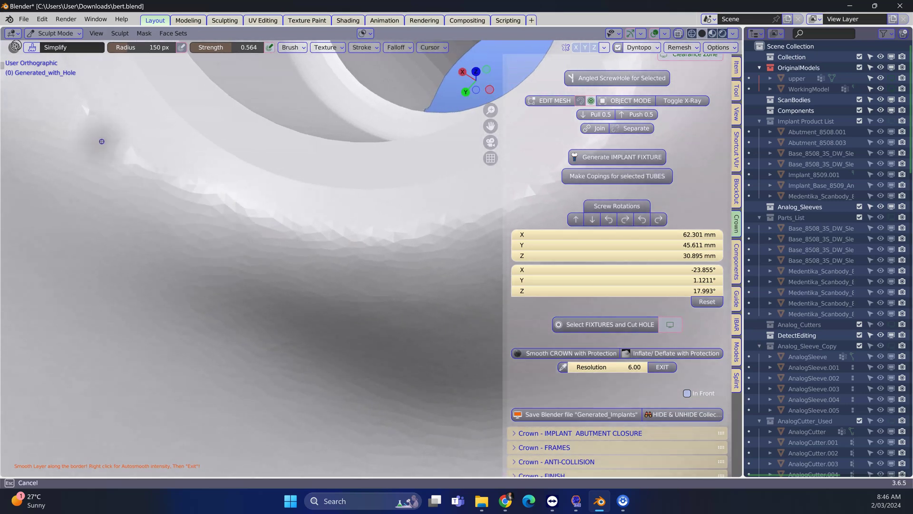
Smooth the remaining bumps around the hole rim and leave Sculpt Mode
middle_click_drag(91, 139, 129, 218)
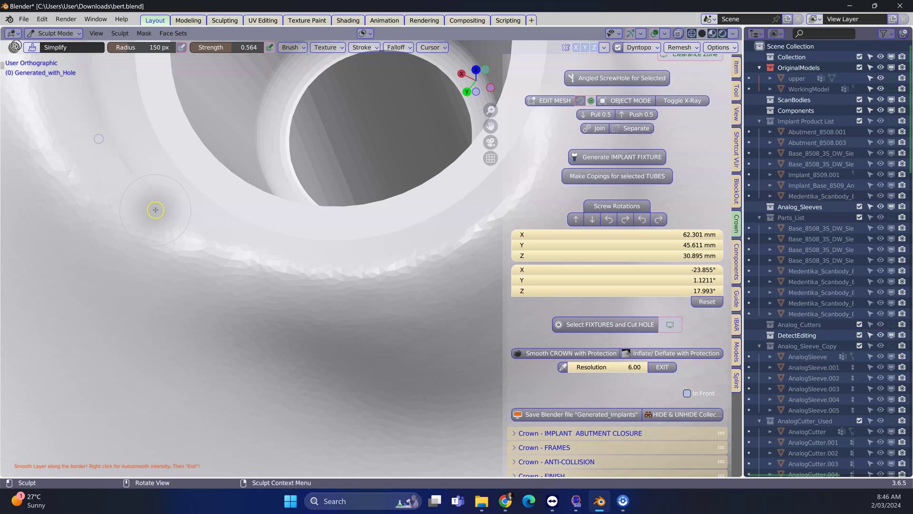
middle_click_drag(59, 138, 188, 89)
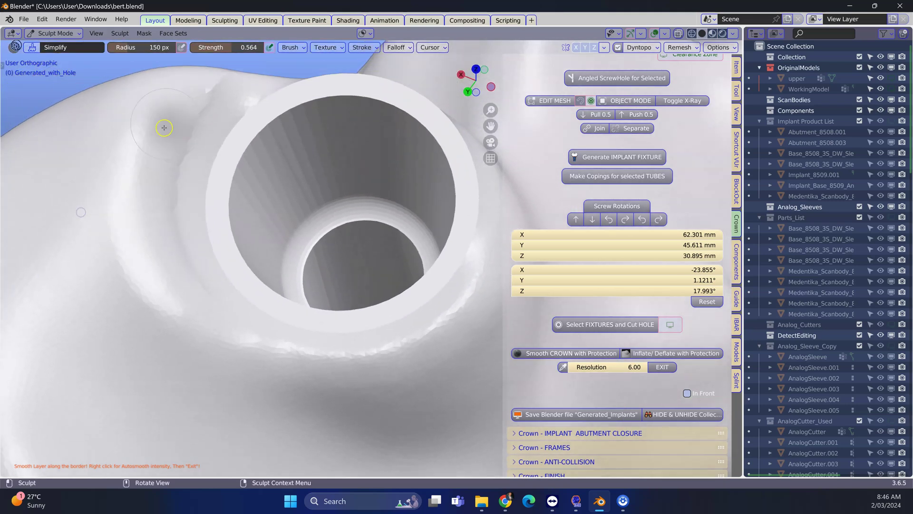
left_click_drag(189, 89, 143, 94)
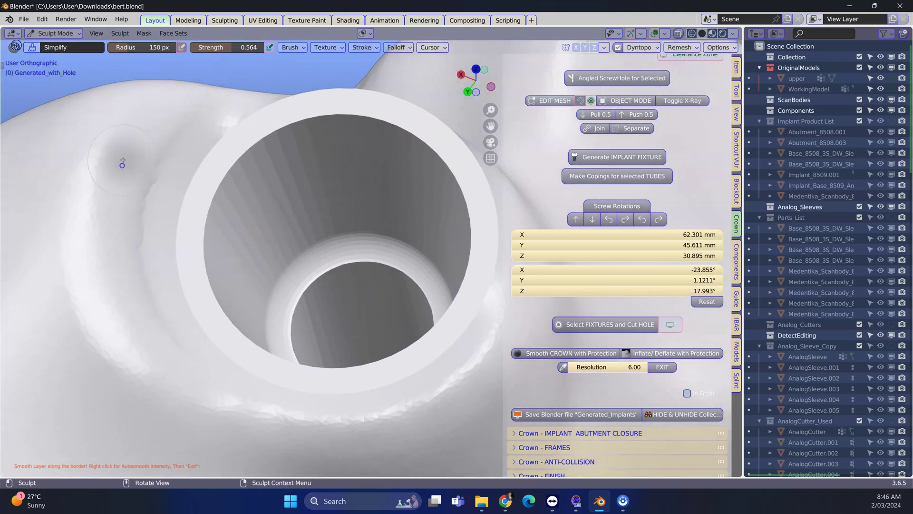
middle_click_drag(121, 164, 188, 146)
mouse_move(189, 146)
left_mouse_down()
mouse_move(264, 86)
mouse_move(128, 341)
left_mouse_up()
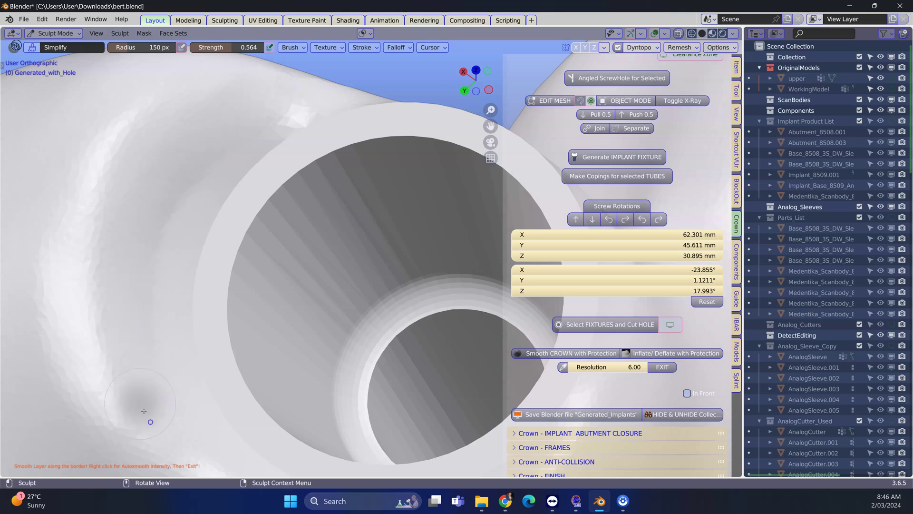
middle_click_drag(142, 400, 205, 363)
left_click_drag(206, 362, 218, 212)
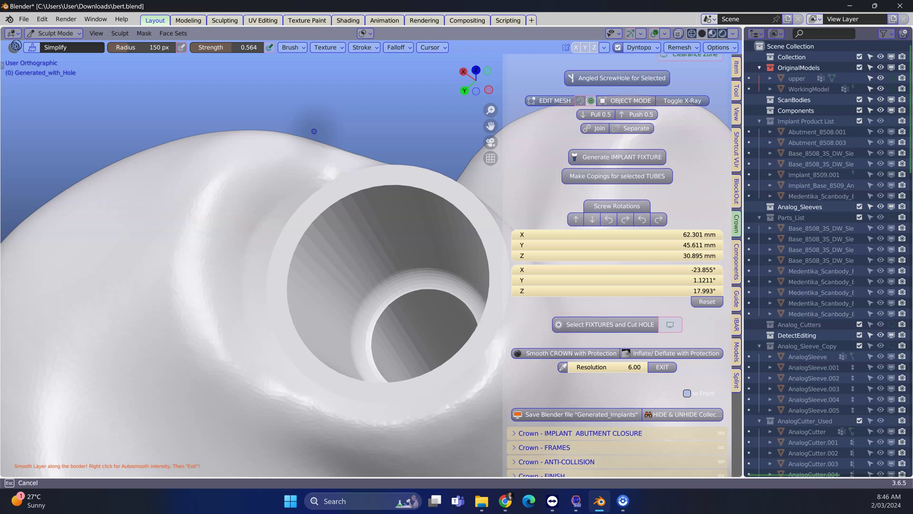
middle_click_drag(321, 133, 239, 190)
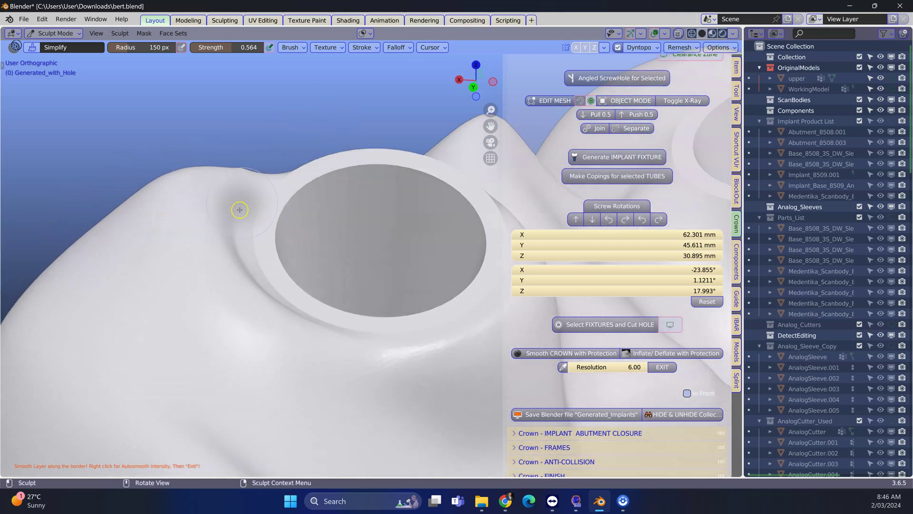
mouse_move(406, 331)
middle_mouse_down()
mouse_move(333, 353)
mouse_move(369, 316)
mouse_move(399, 335)
middle_mouse_up()
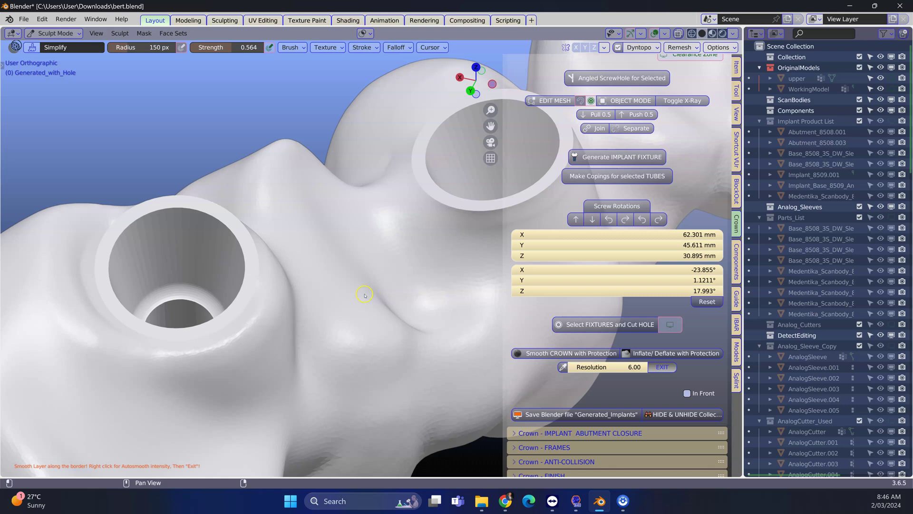
key("ctrl+Tab")
scroll(356, 277, "down", 4)
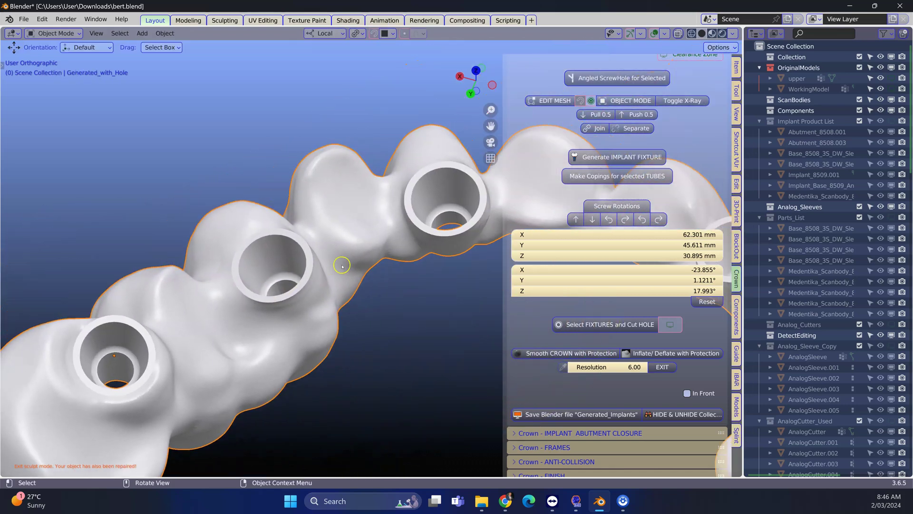
Run the 3D-Print analysis on the bridge, showing zero non-manifold edges and intersecting faces
mouse_move(356, 277)
middle_mouse_down()
mouse_move(342, 265)
mouse_move(364, 265)
middle_mouse_up()
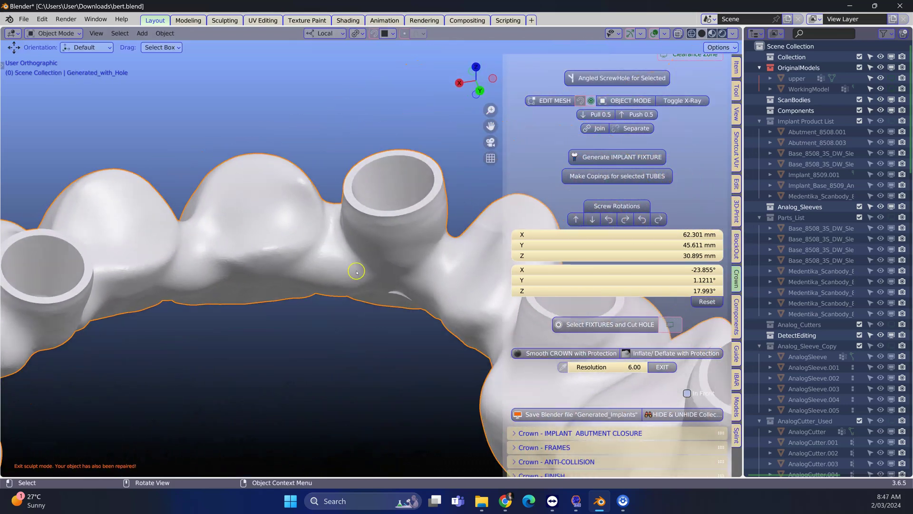
left_click(736, 209)
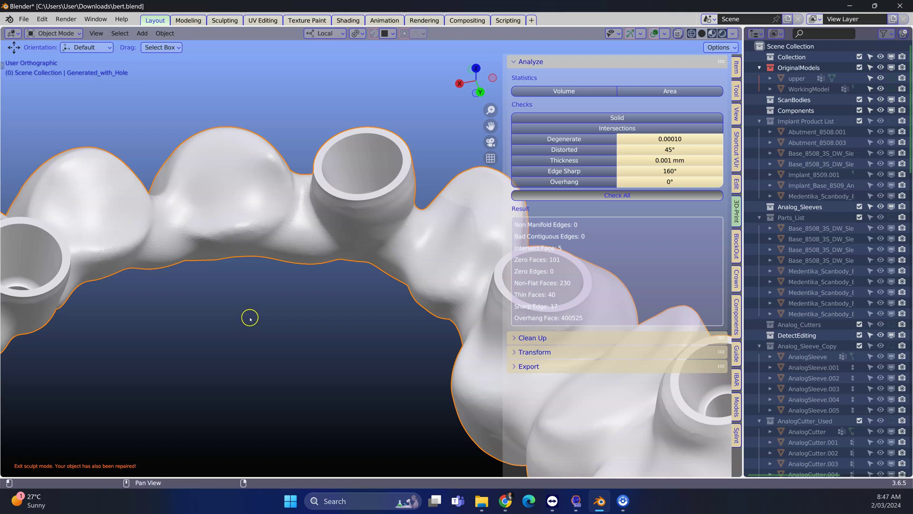
middle_click_drag(398, 267, 590, 225, "shift")
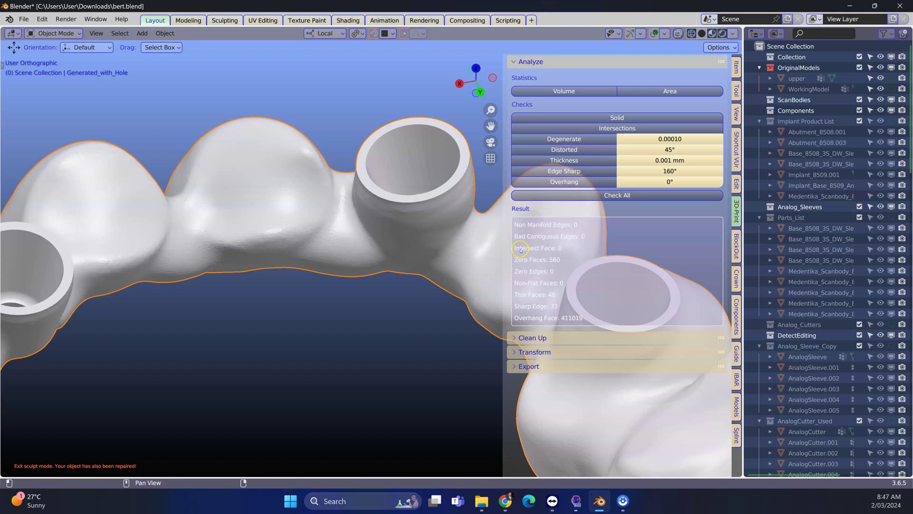
scroll(428, 236, "down", 4)
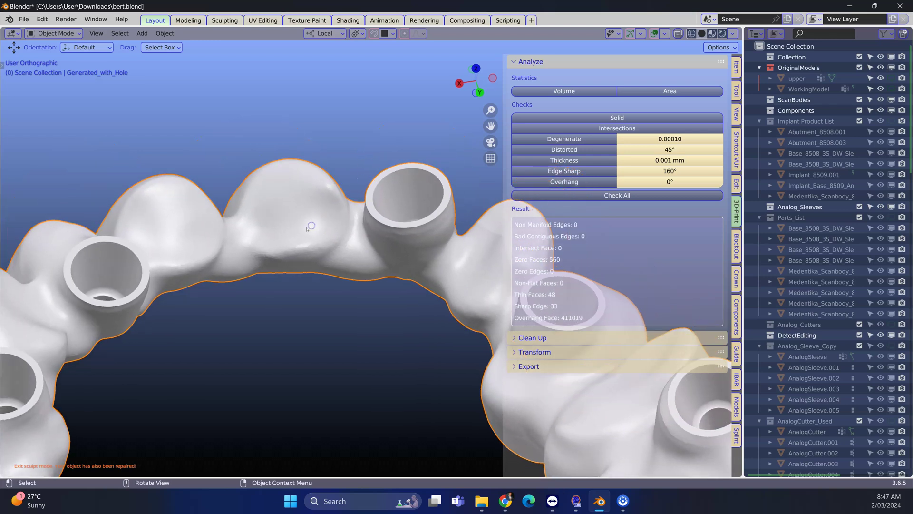
mouse_move(428, 236)
middle_mouse_down()
mouse_move(301, 245)
mouse_move(274, 217)
middle_mouse_up()
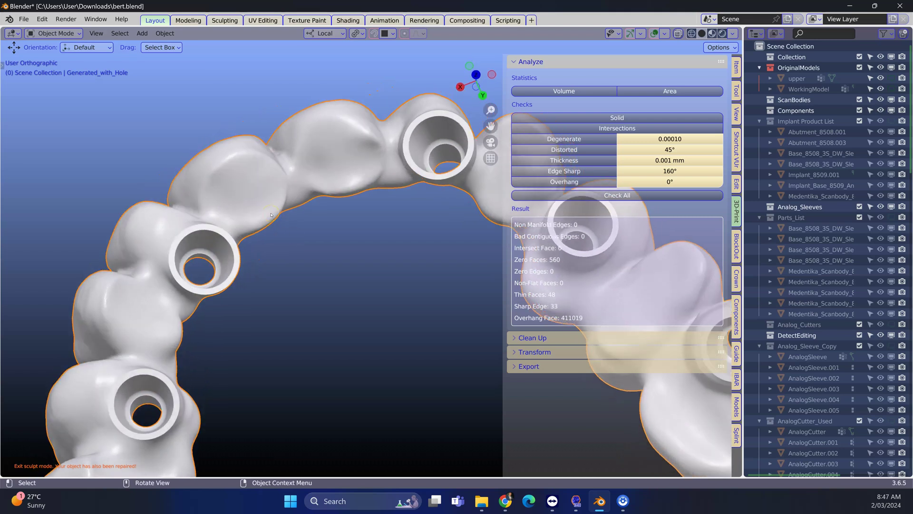
Put the bridge in Edit Mode with everything deselected and face selection active
key("Tab")
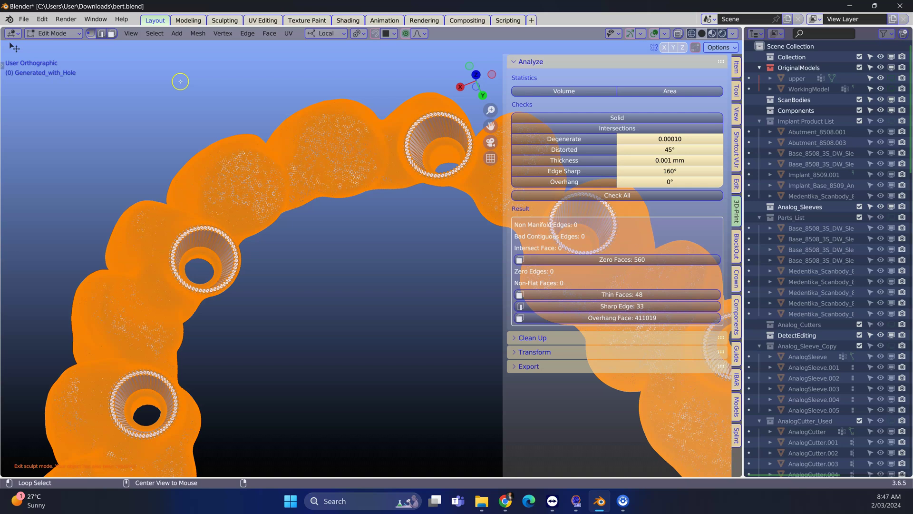
key("alt+a")
left_click(101, 34)
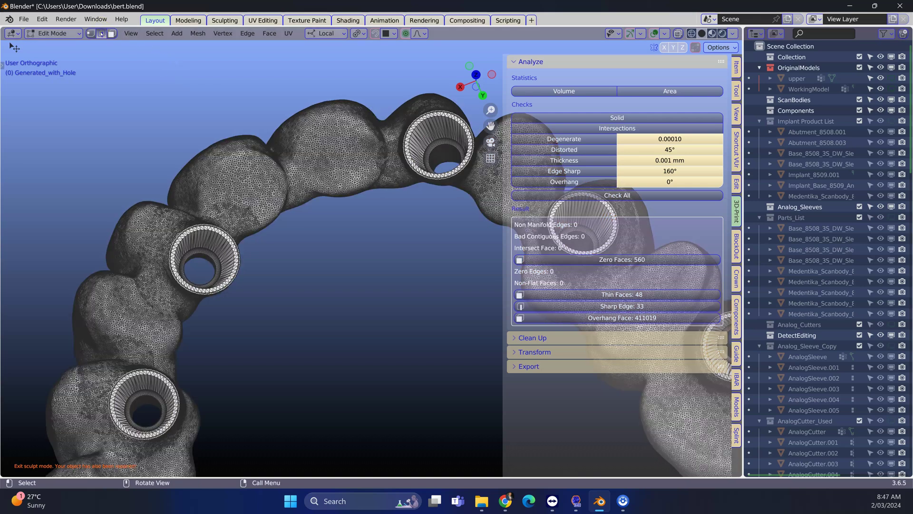
left_click(110, 34)
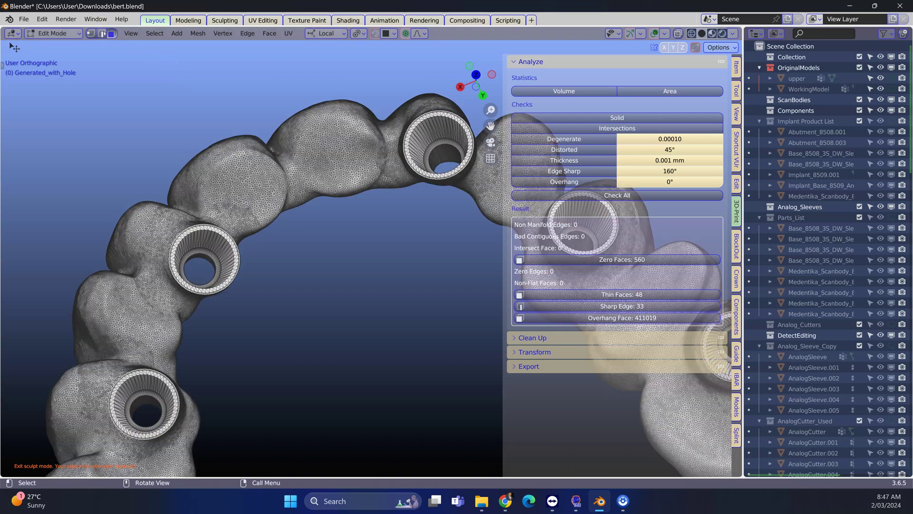